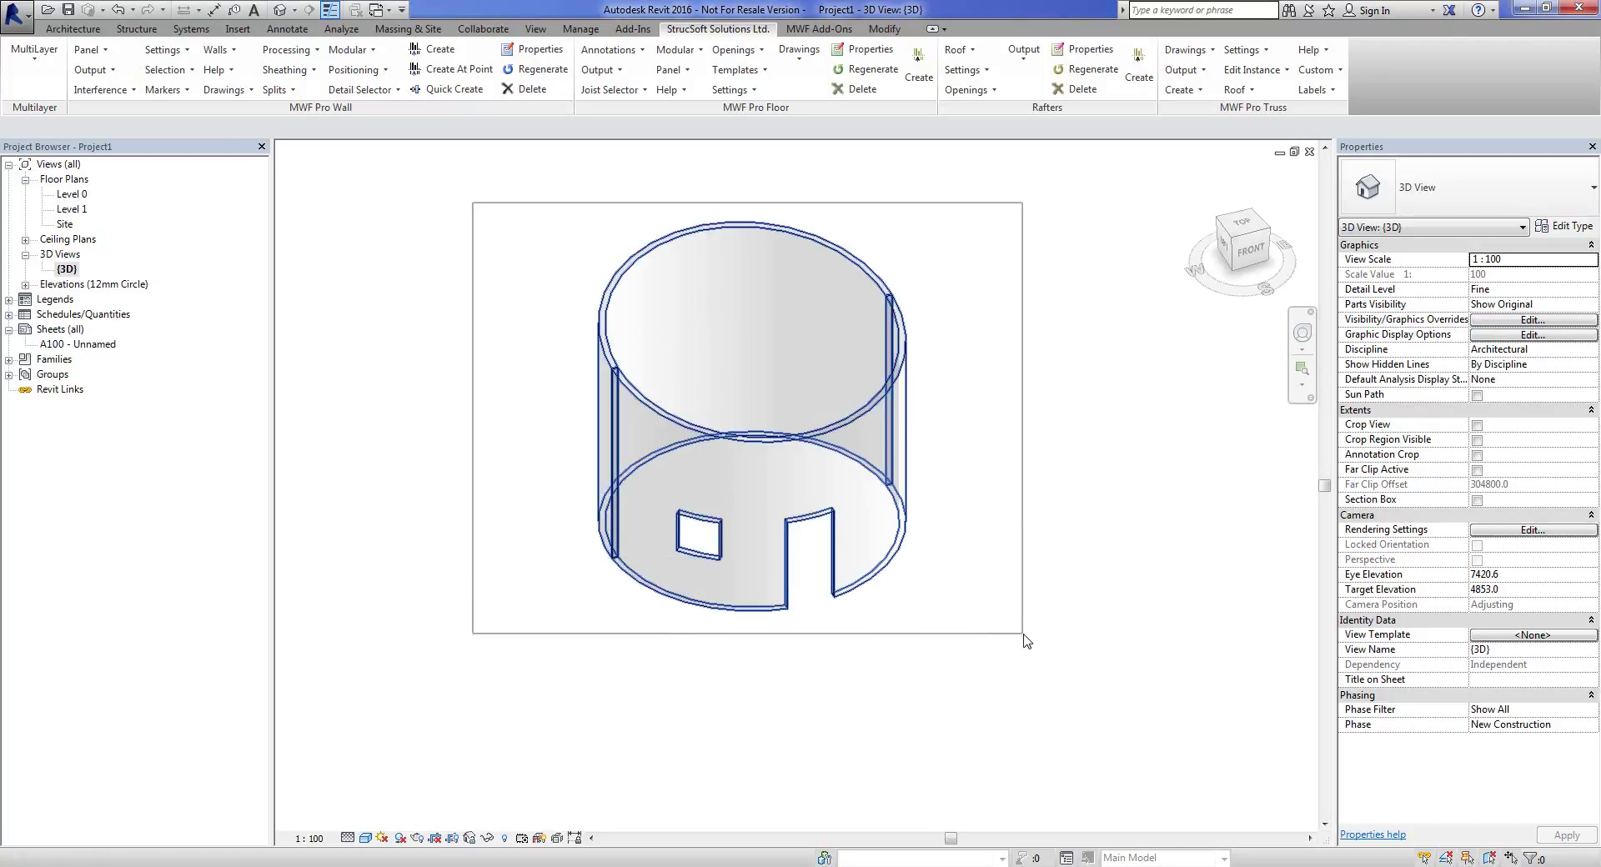
# Quick-create the light gauge stud framing for both selected curved walls and dismiss the clash warnings.
pyautogui.click(717, 29)
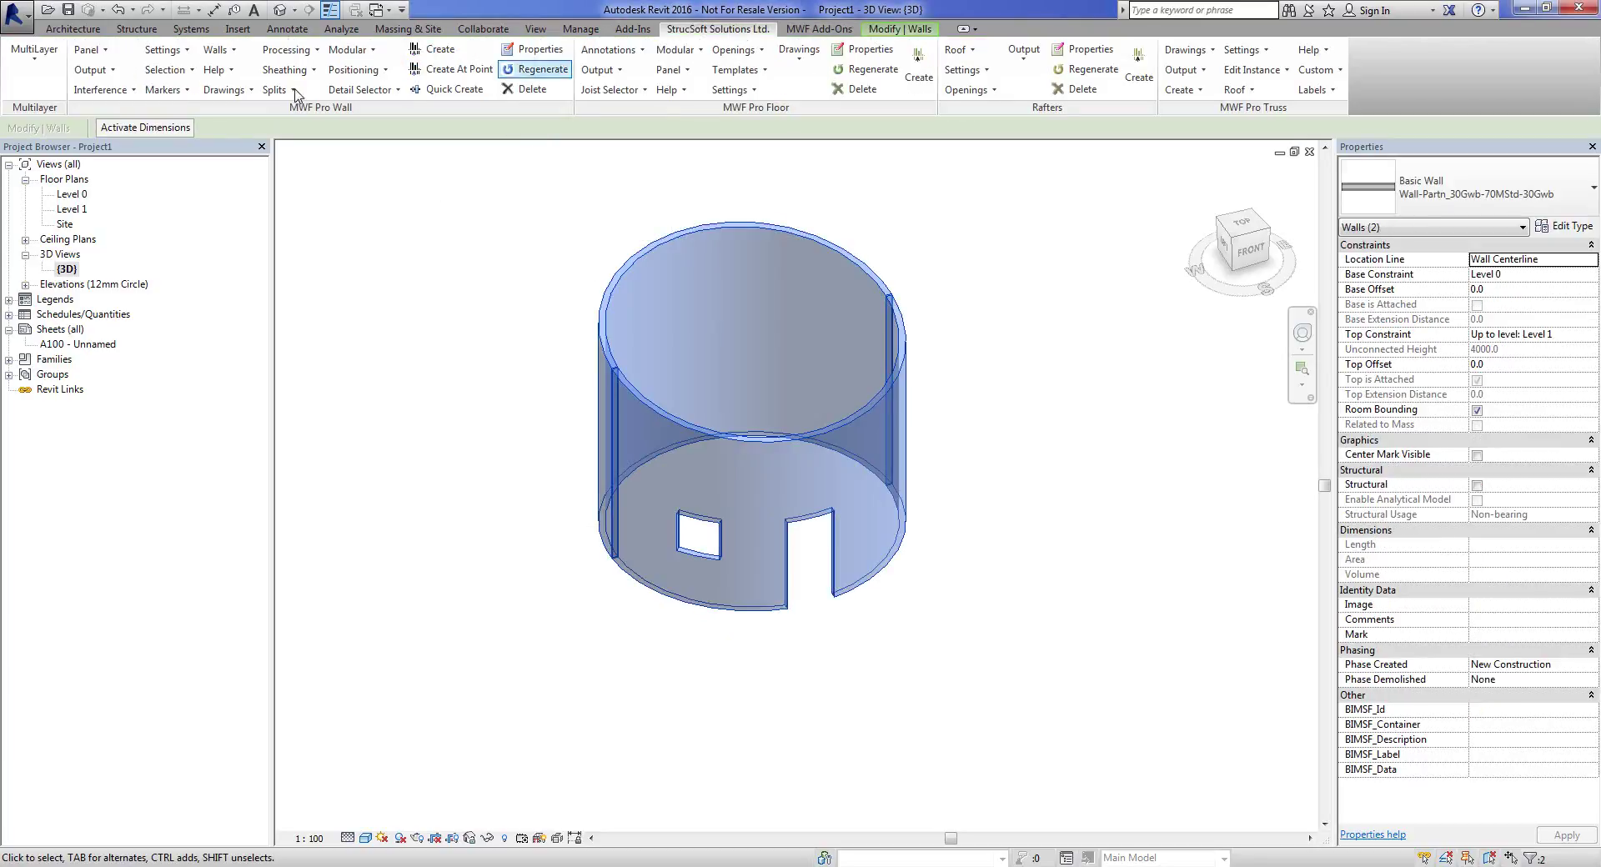
pyautogui.click(455, 89)
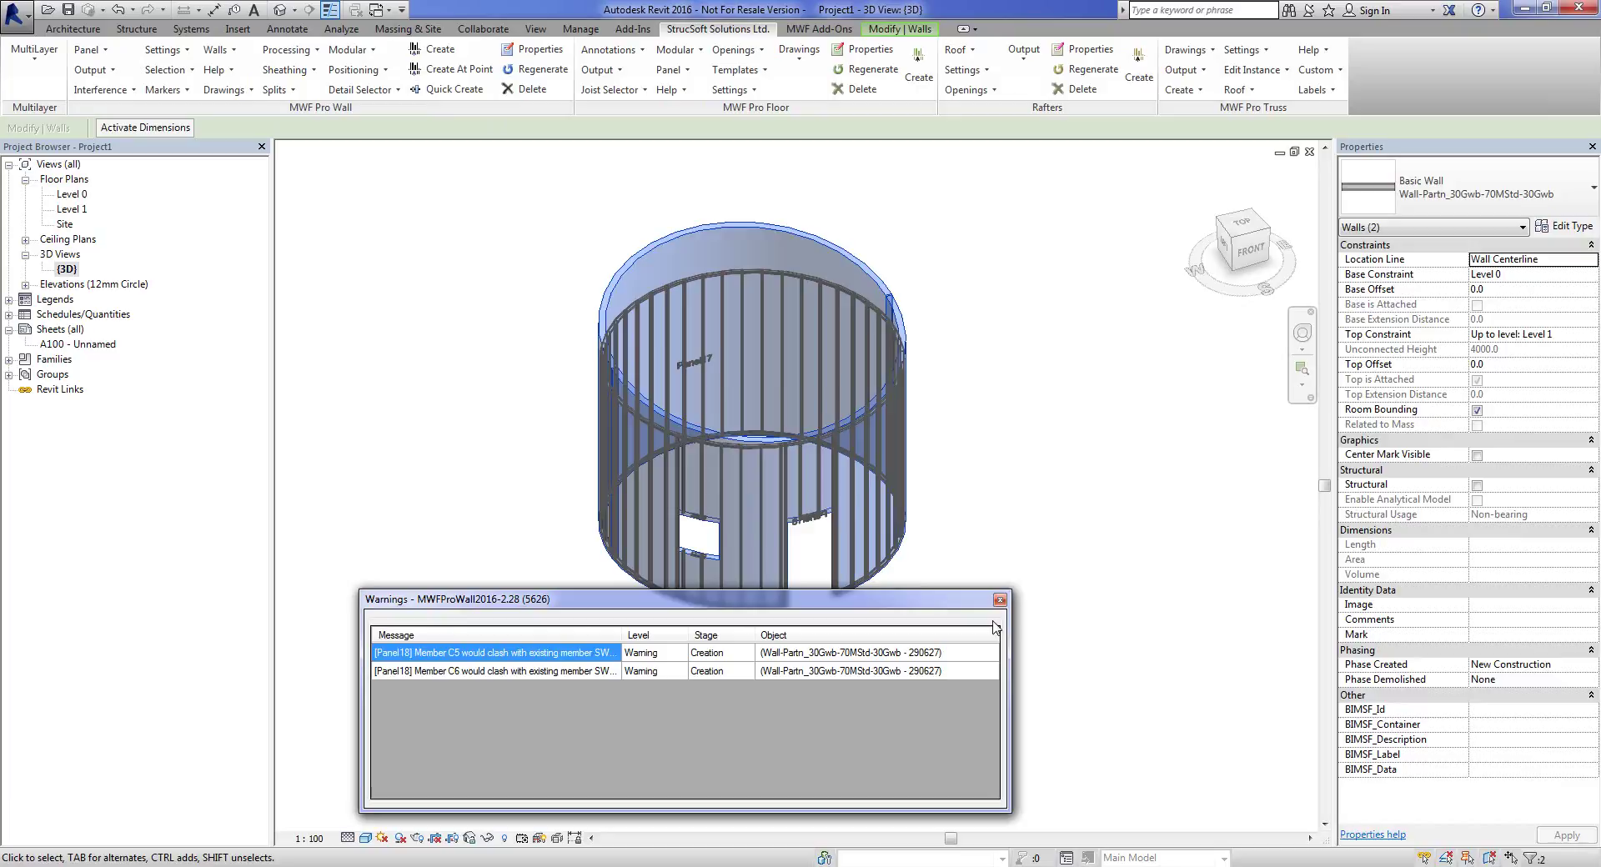
pyautogui.click(998, 600)
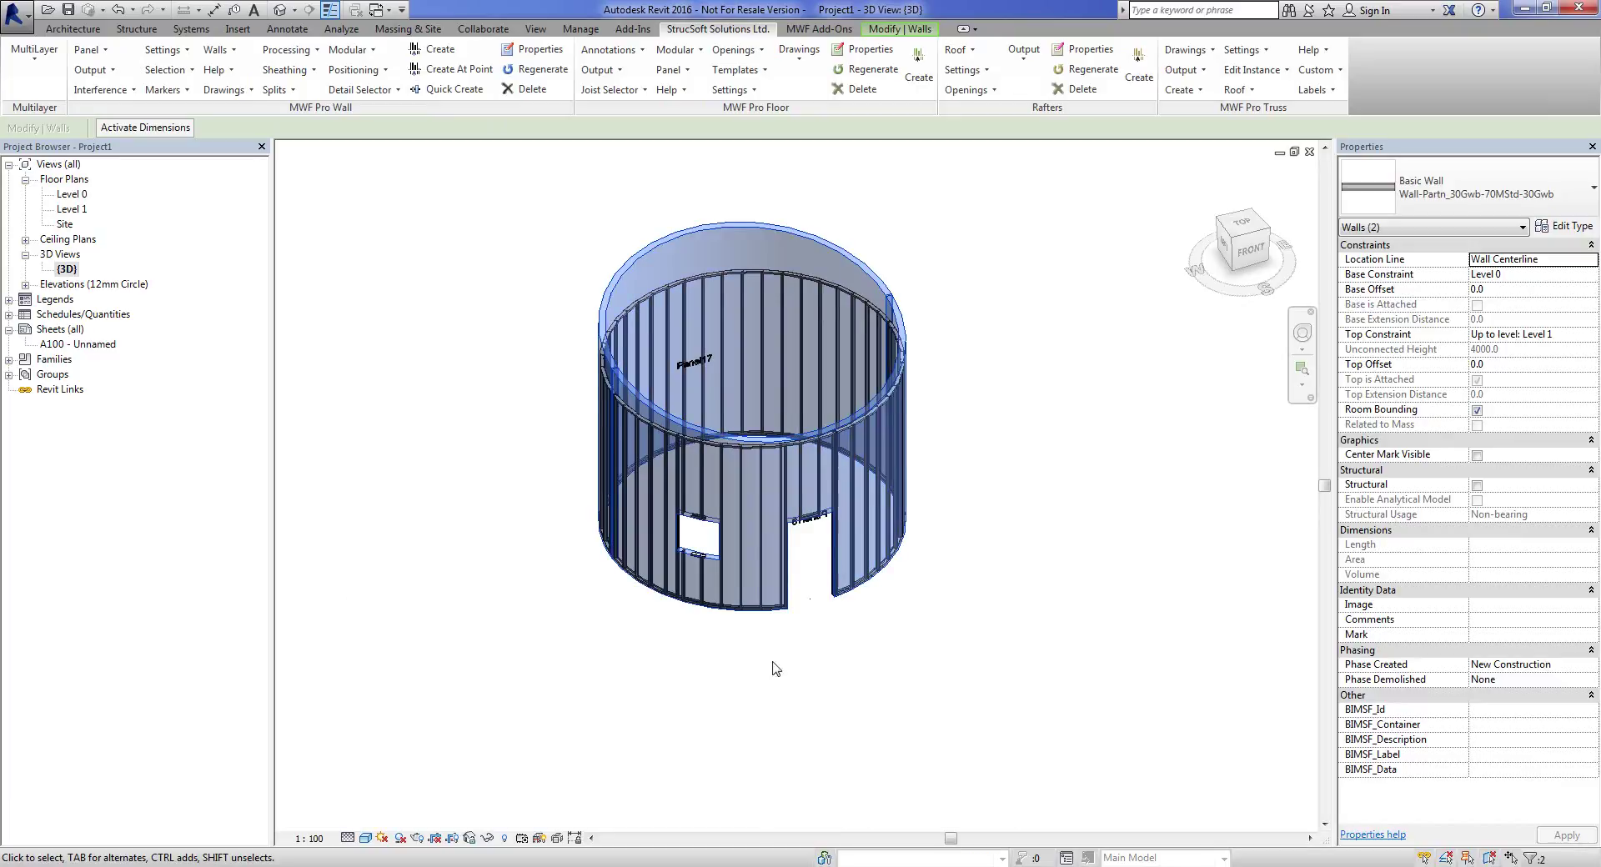
# Examine the generated framing around the cylinder, especially the header and sill tracks at the window and door openings.
pyautogui.keyDown('shift'); pyautogui.moveTo(765, 671); pyautogui.dragTo(811, 560, button='middle'); pyautogui.keyUp('shift')
pyautogui.keyDown('shift'); pyautogui.moveTo(772, 729); pyautogui.dragTo(730, 582, button='middle'); pyautogui.keyUp('shift')
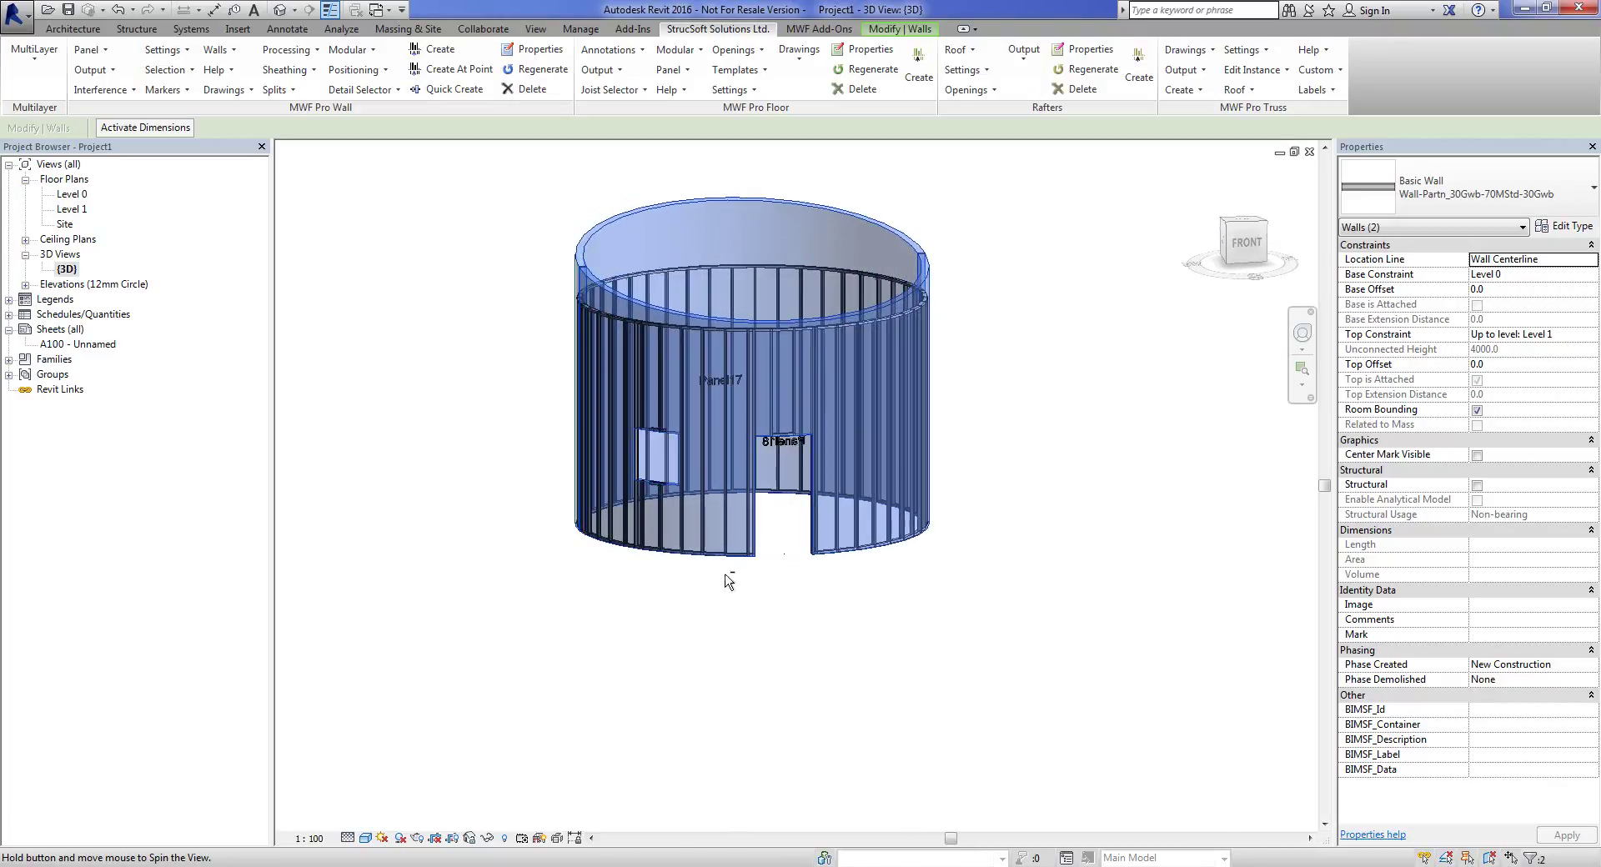
pyautogui.click(730, 623)
pyautogui.keyDown('shift'); pyautogui.moveTo(772, 643); pyautogui.dragTo(941, 708, button='middle'); pyautogui.keyUp('shift')
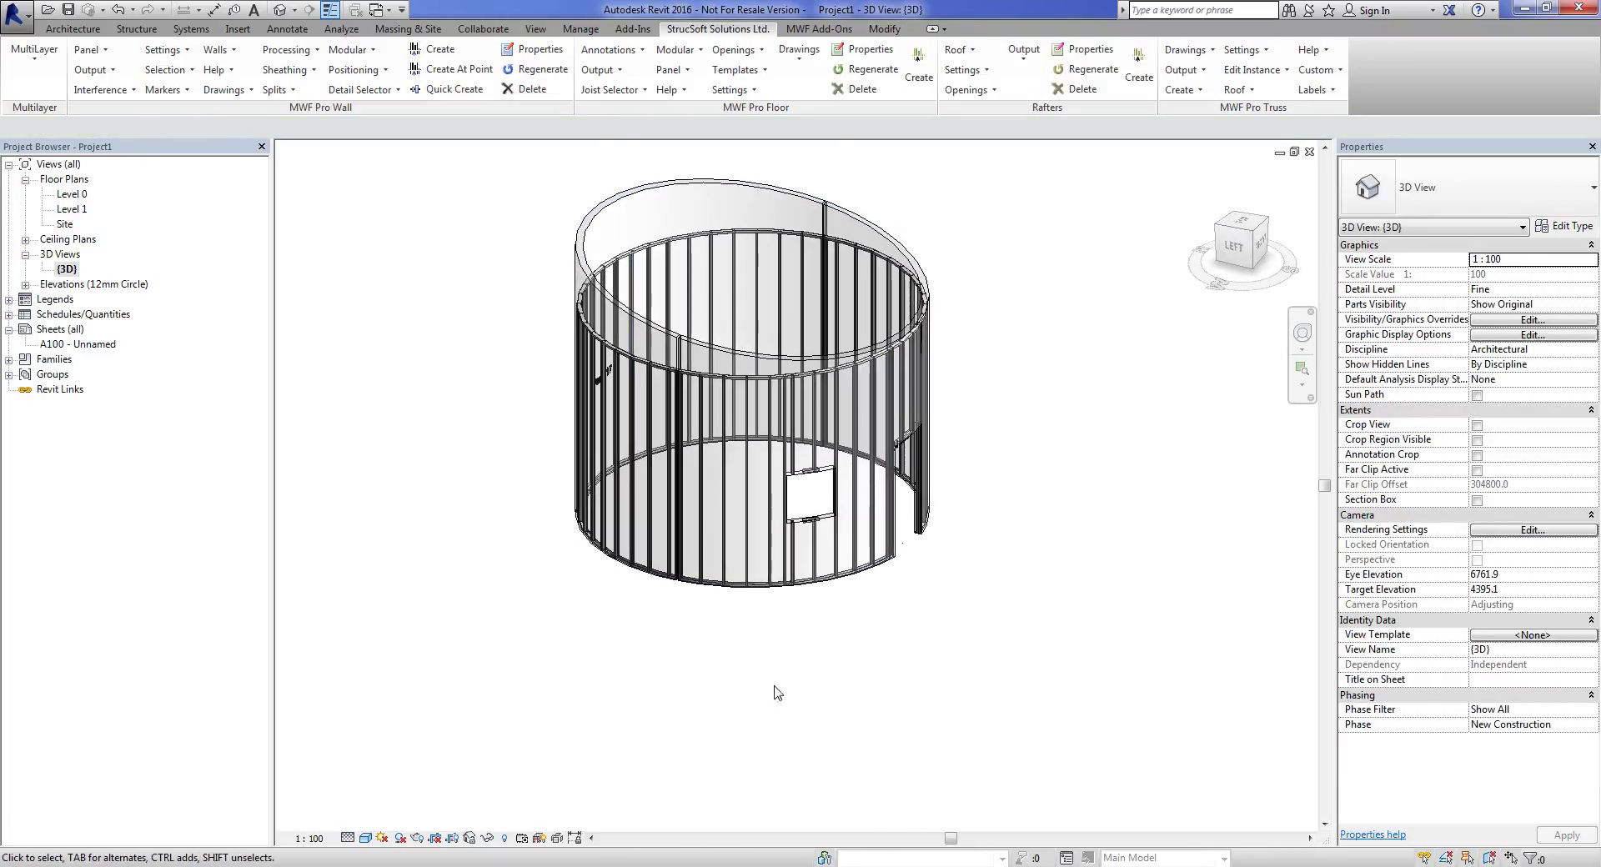
pyautogui.scroll(3, 777, 692)
pyautogui.keyDown('shift'); pyautogui.moveTo(1047, 501); pyautogui.dragTo(1072, 733, button='middle'); pyautogui.keyUp('shift')
pyautogui.scroll(-3, 1001, 665)
pyautogui.scroll(4, 954, 713)
pyautogui.scroll(4, 879, 571)
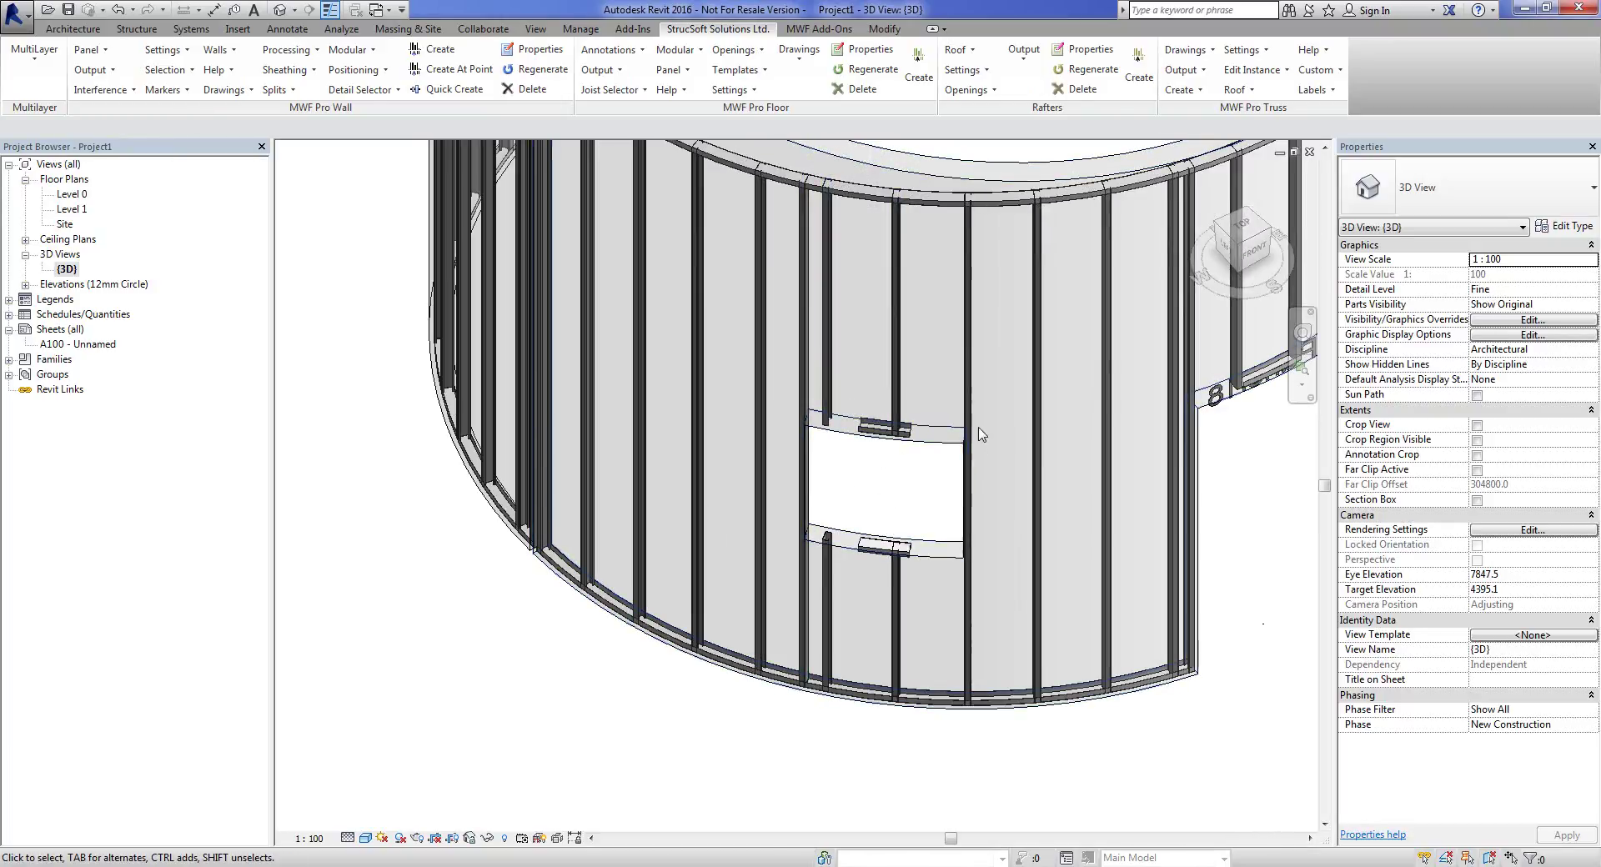
pyautogui.keyDown('shift'); pyautogui.moveTo(1097, 567); pyautogui.dragTo(869, 451, button='middle'); pyautogui.keyUp('shift')
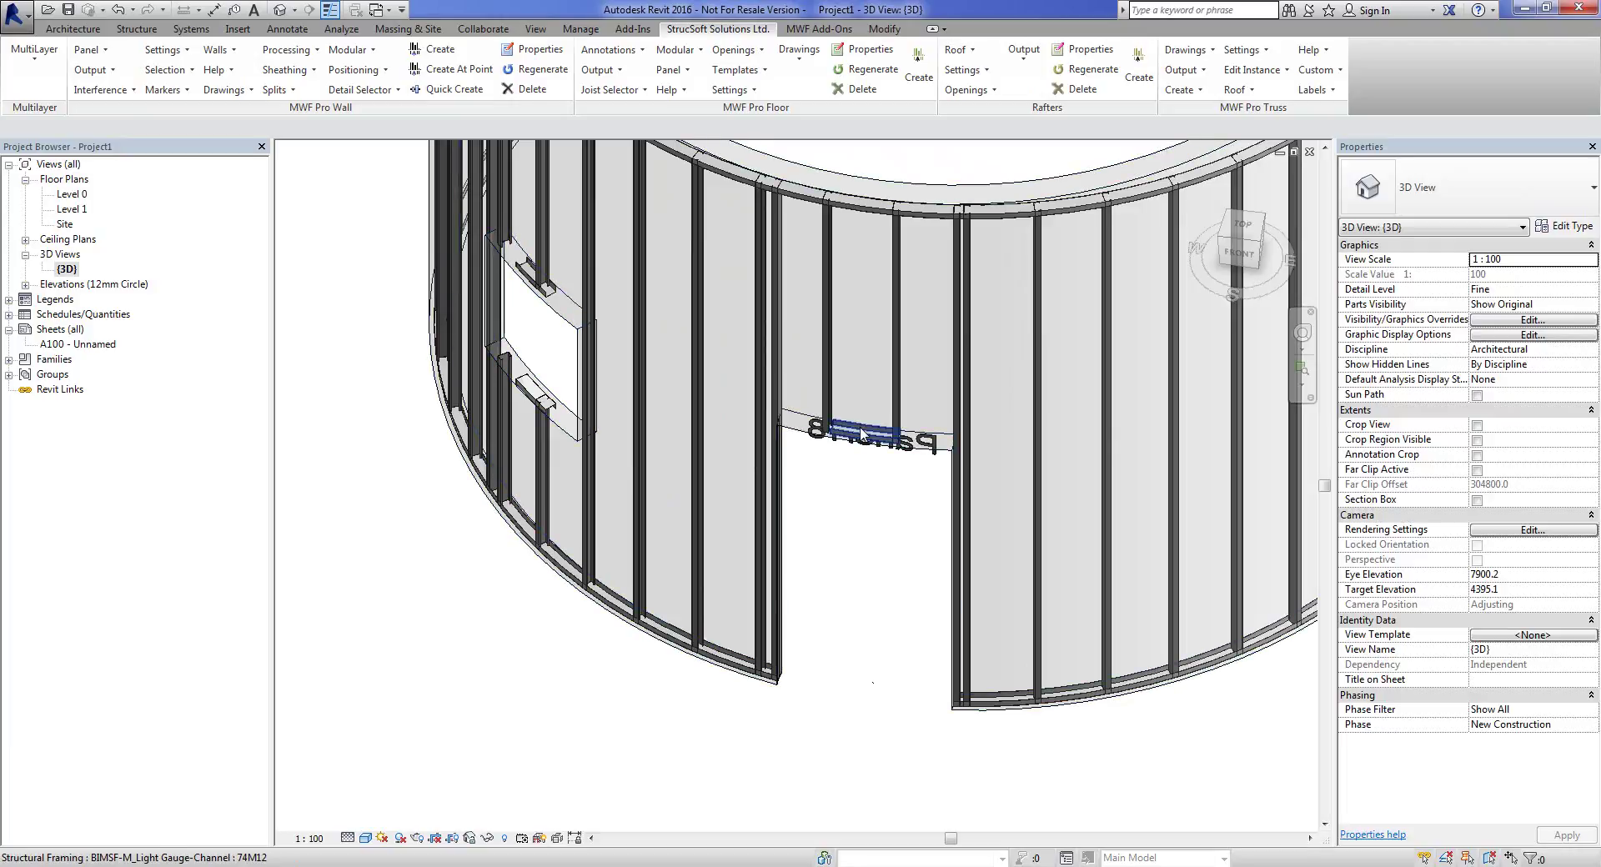
pyautogui.scroll(-4, 833, 547)
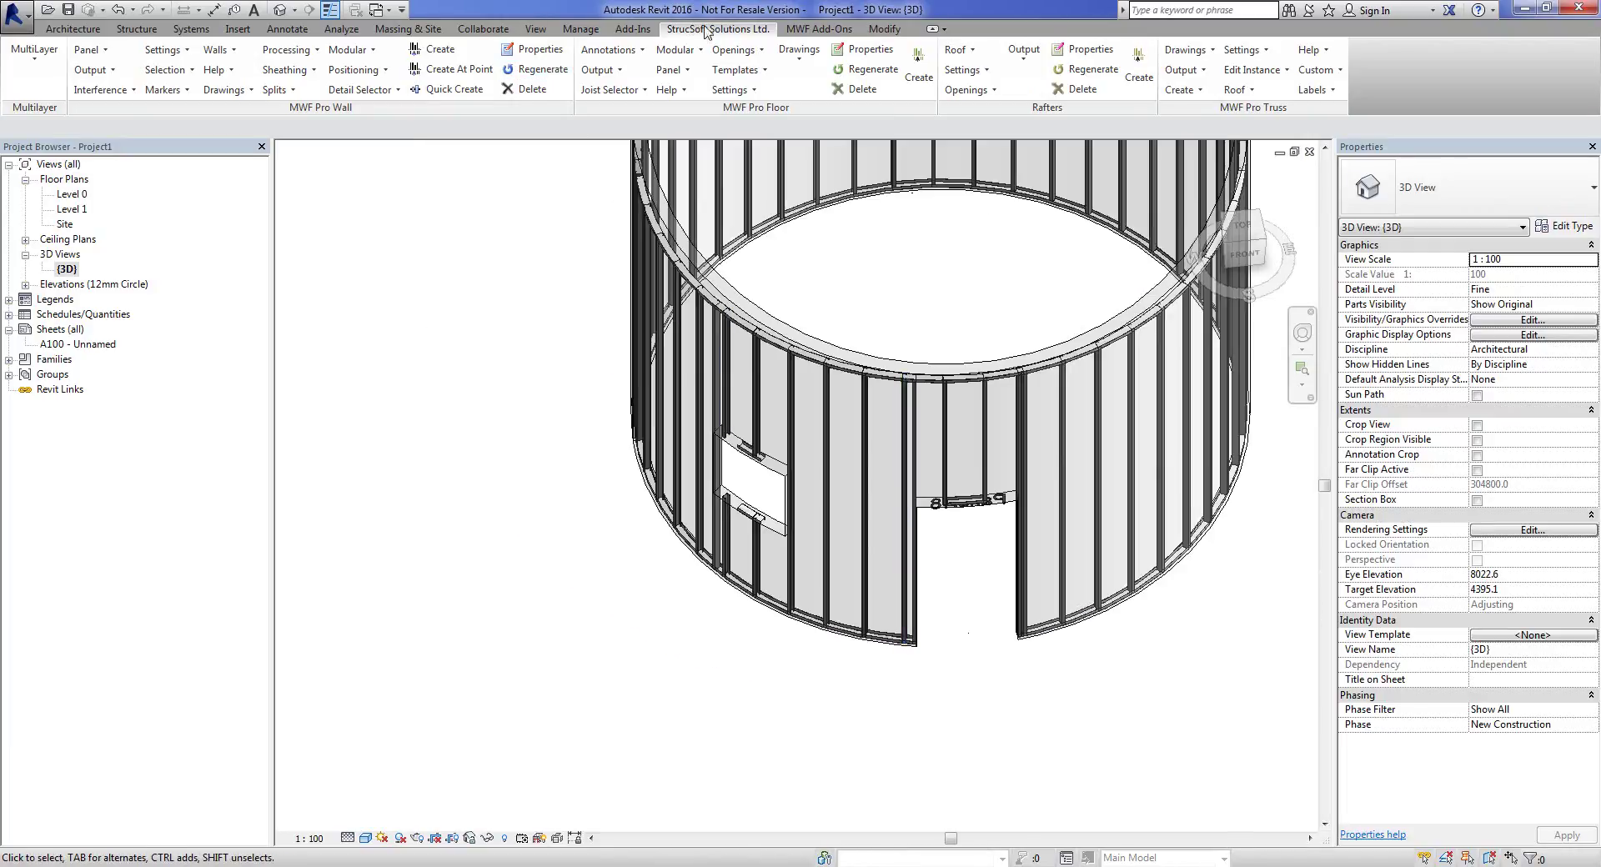
# Extend the window's header and sill tracks to the stud on the opening's left side with Trim/Extend Multiple Elements.
pyautogui.click(885, 29)
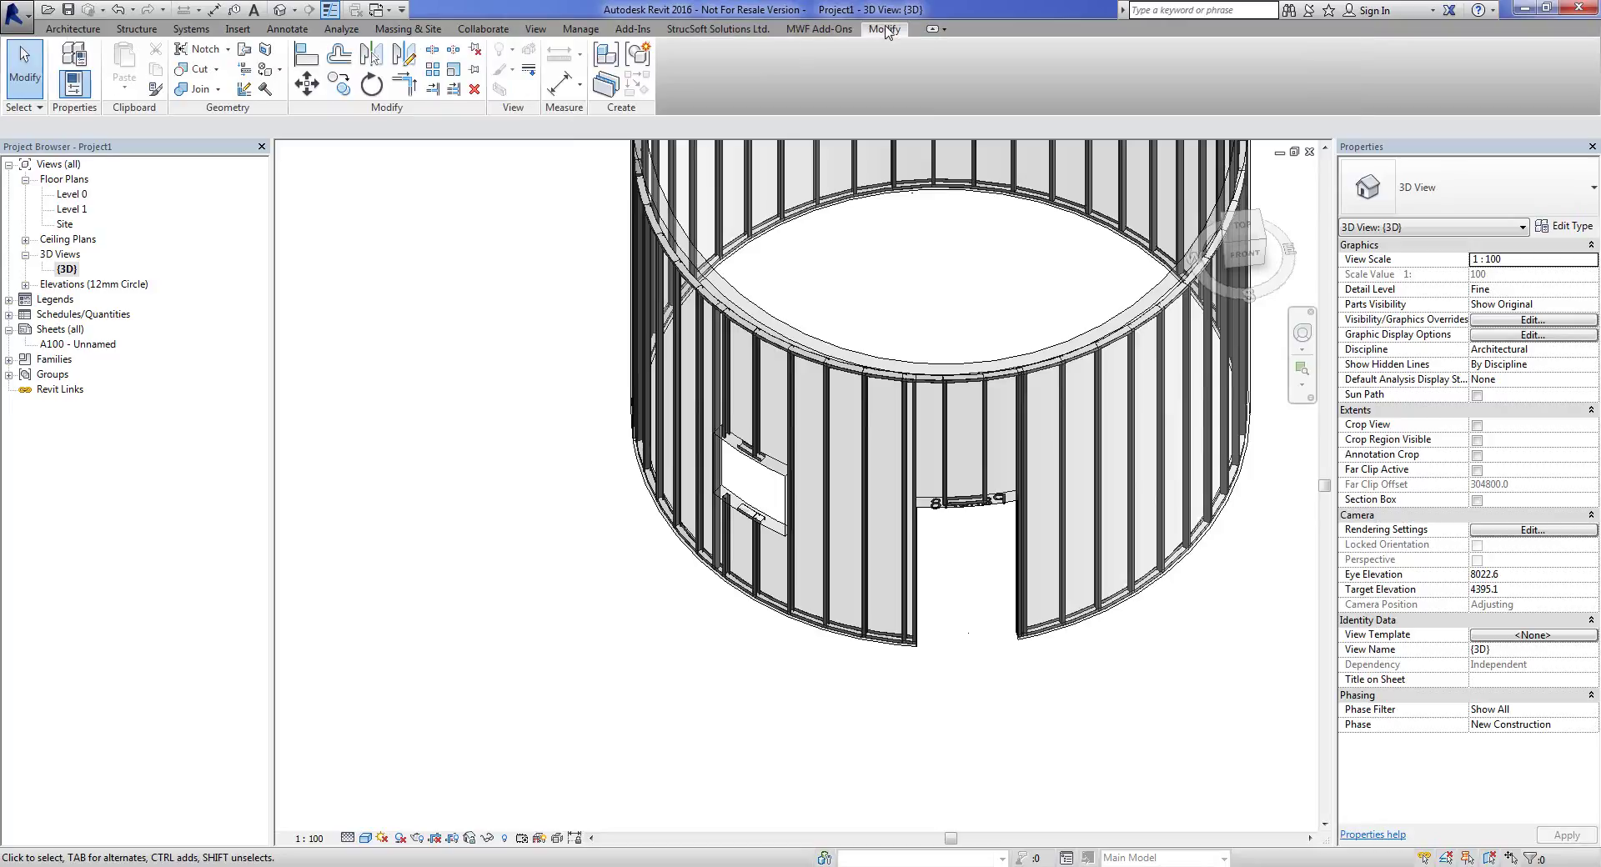
pyautogui.click(454, 90)
pyautogui.scroll(6, 750, 510)
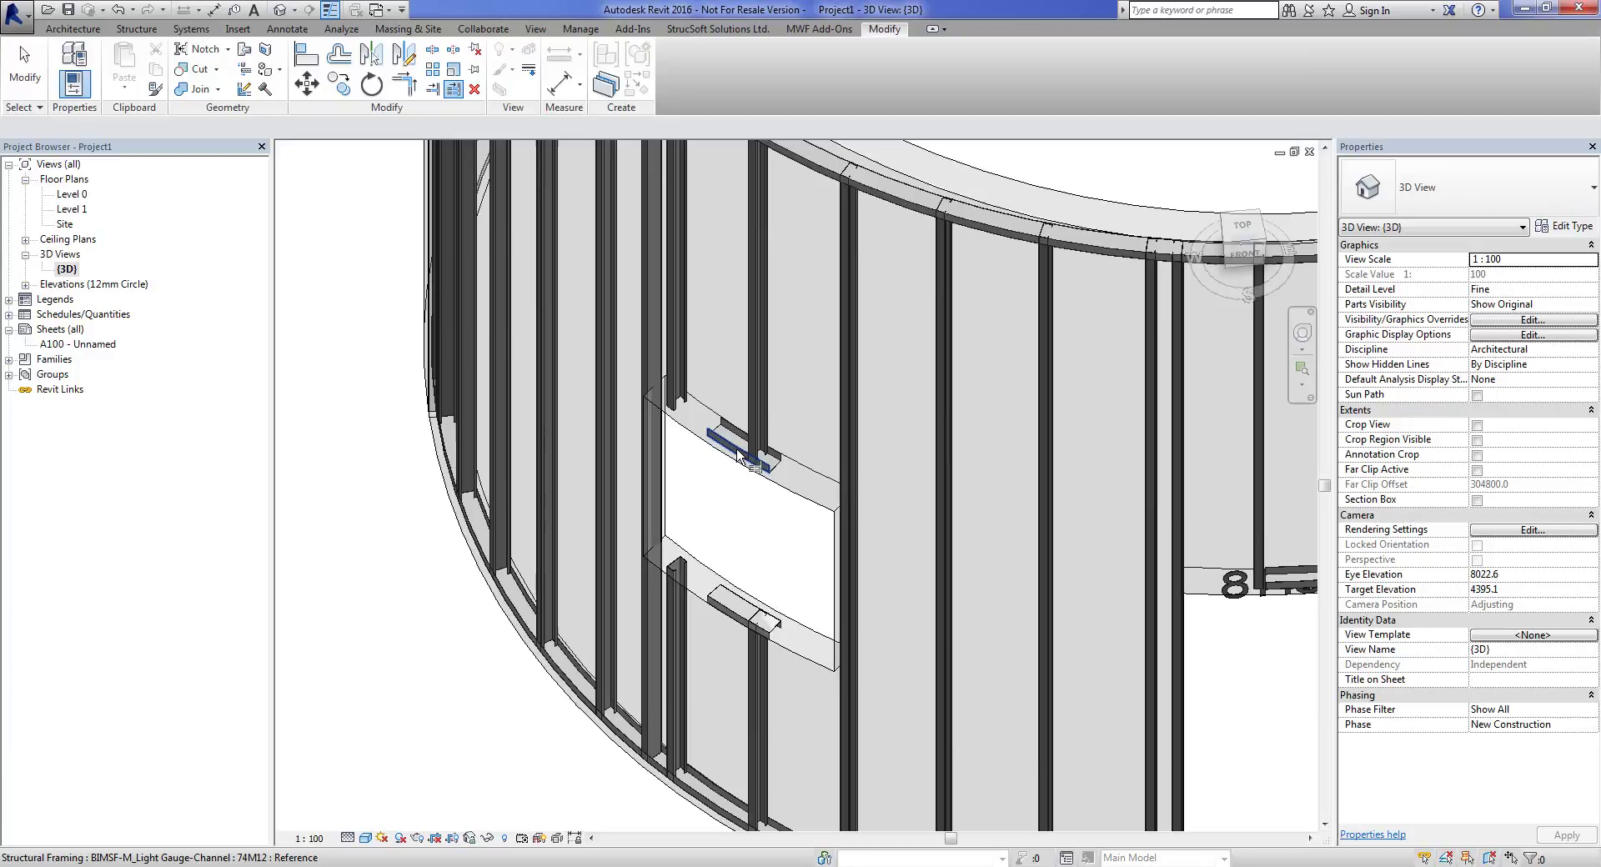
pyautogui.scroll(3, 658, 368)
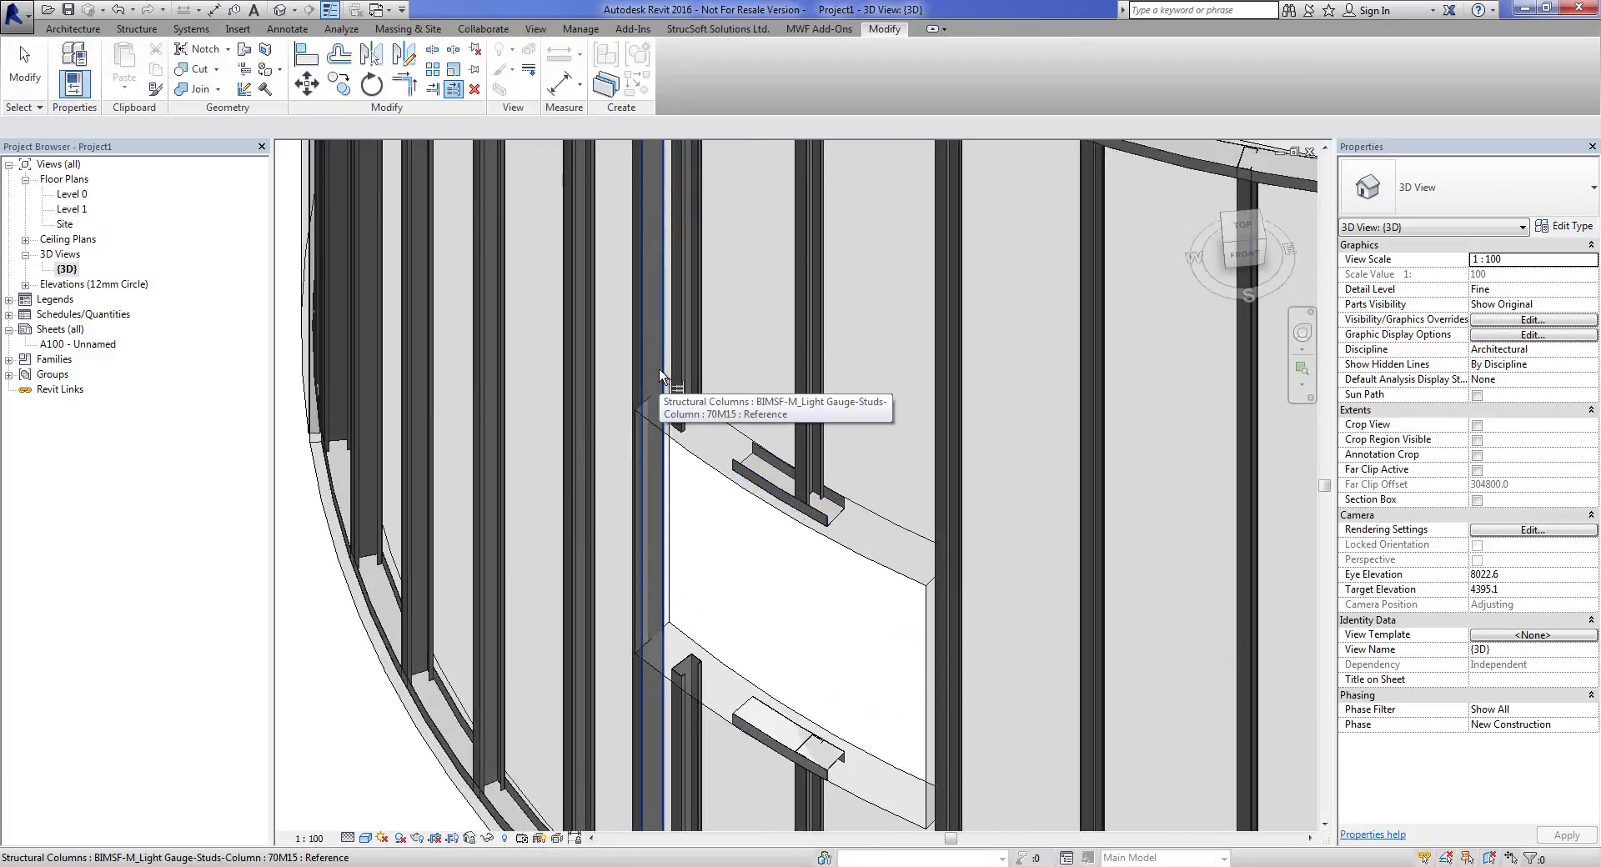
pyautogui.click(658, 368)
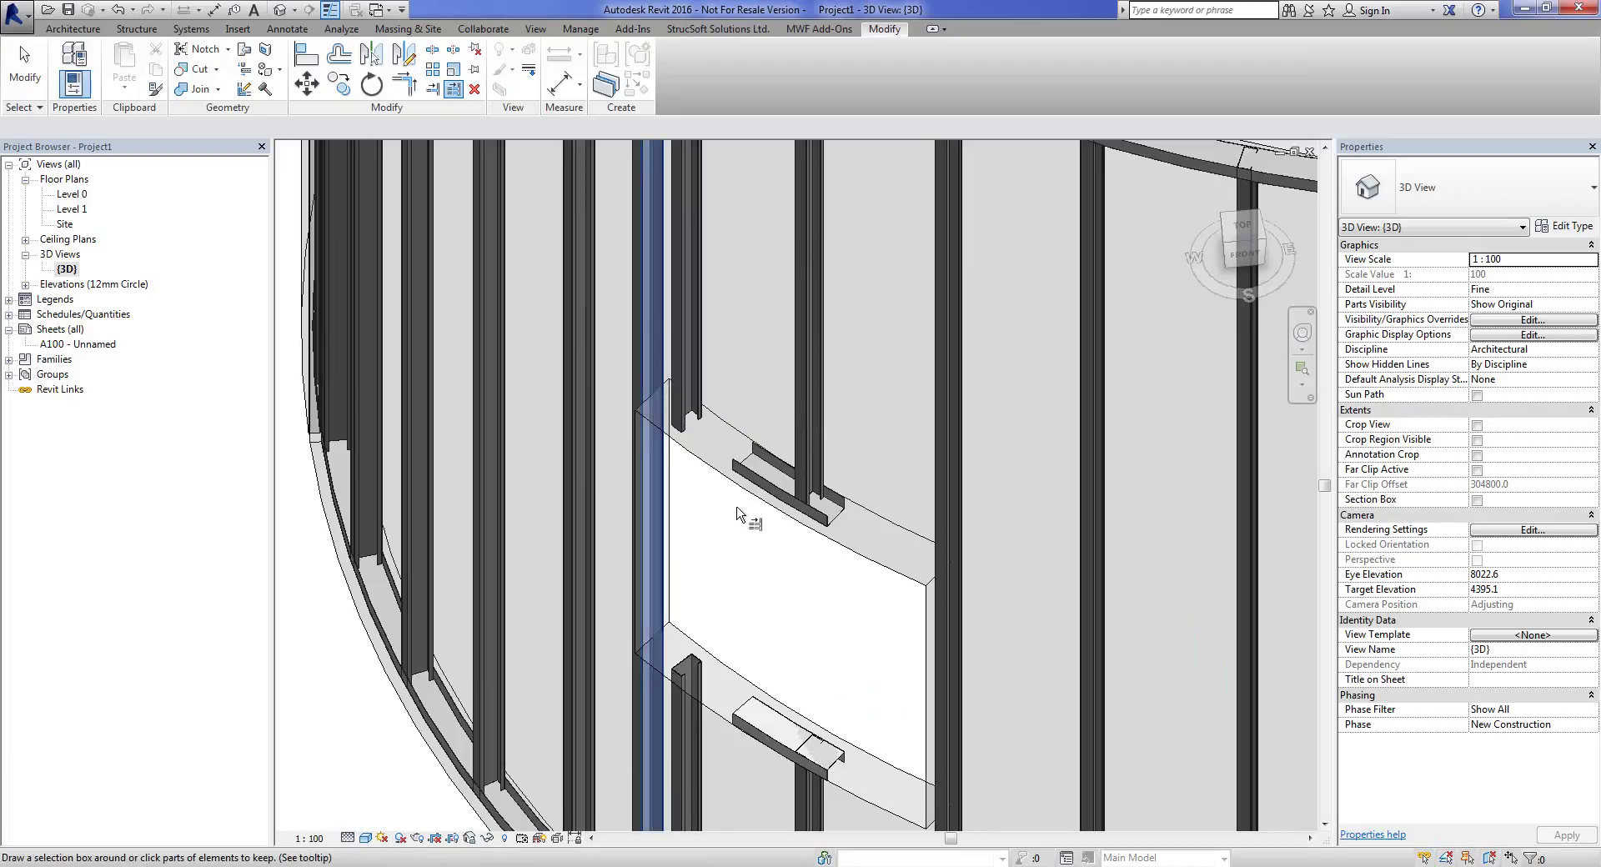
pyautogui.click(774, 478)
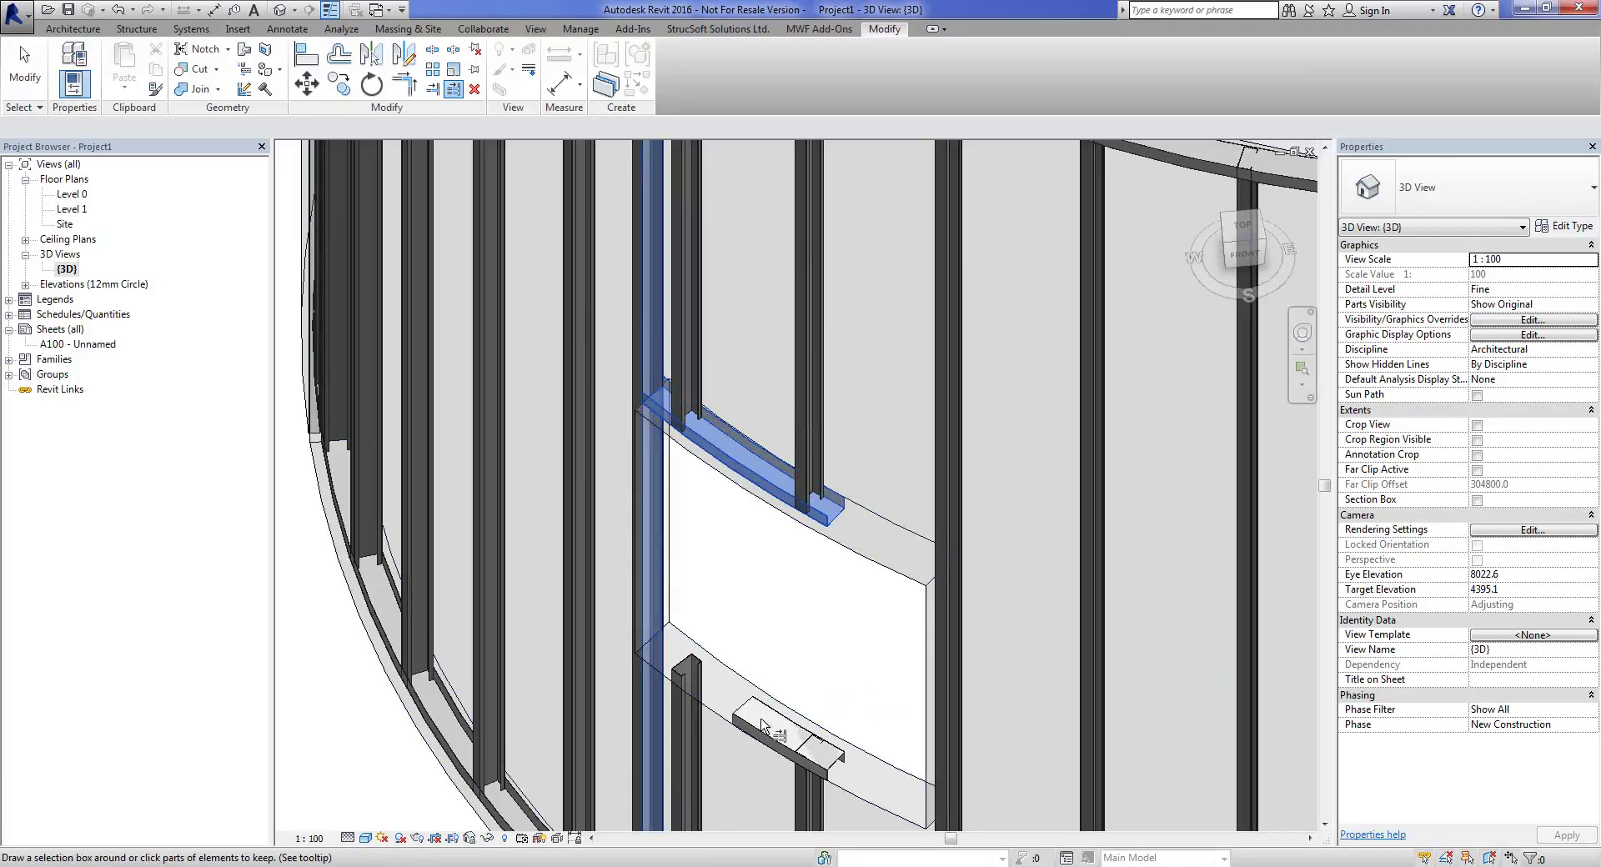
pyautogui.click(759, 699)
pyautogui.keyDown('shift'); pyautogui.moveTo(726, 558); pyautogui.dragTo(636, 345, button='middle'); pyautogui.keyUp('shift')
pyautogui.scroll(-5, 800, 484)
pyautogui.moveTo(1232, 450); pyautogui.dragTo(863, 572, button='middle')
pyautogui.scroll(3, 863, 571)
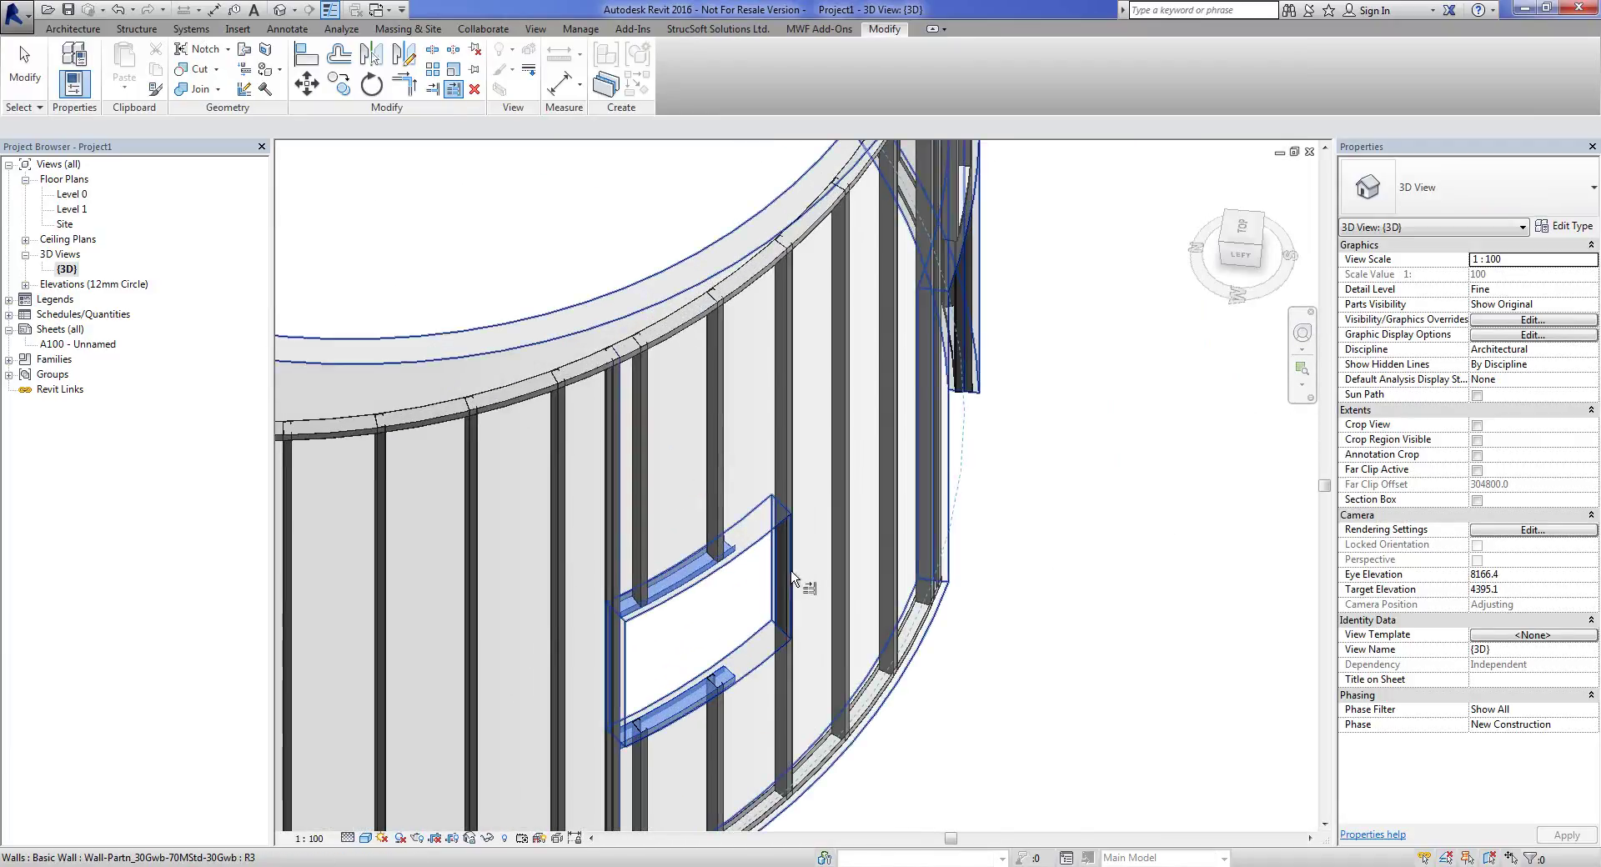
pyautogui.press('Escape')
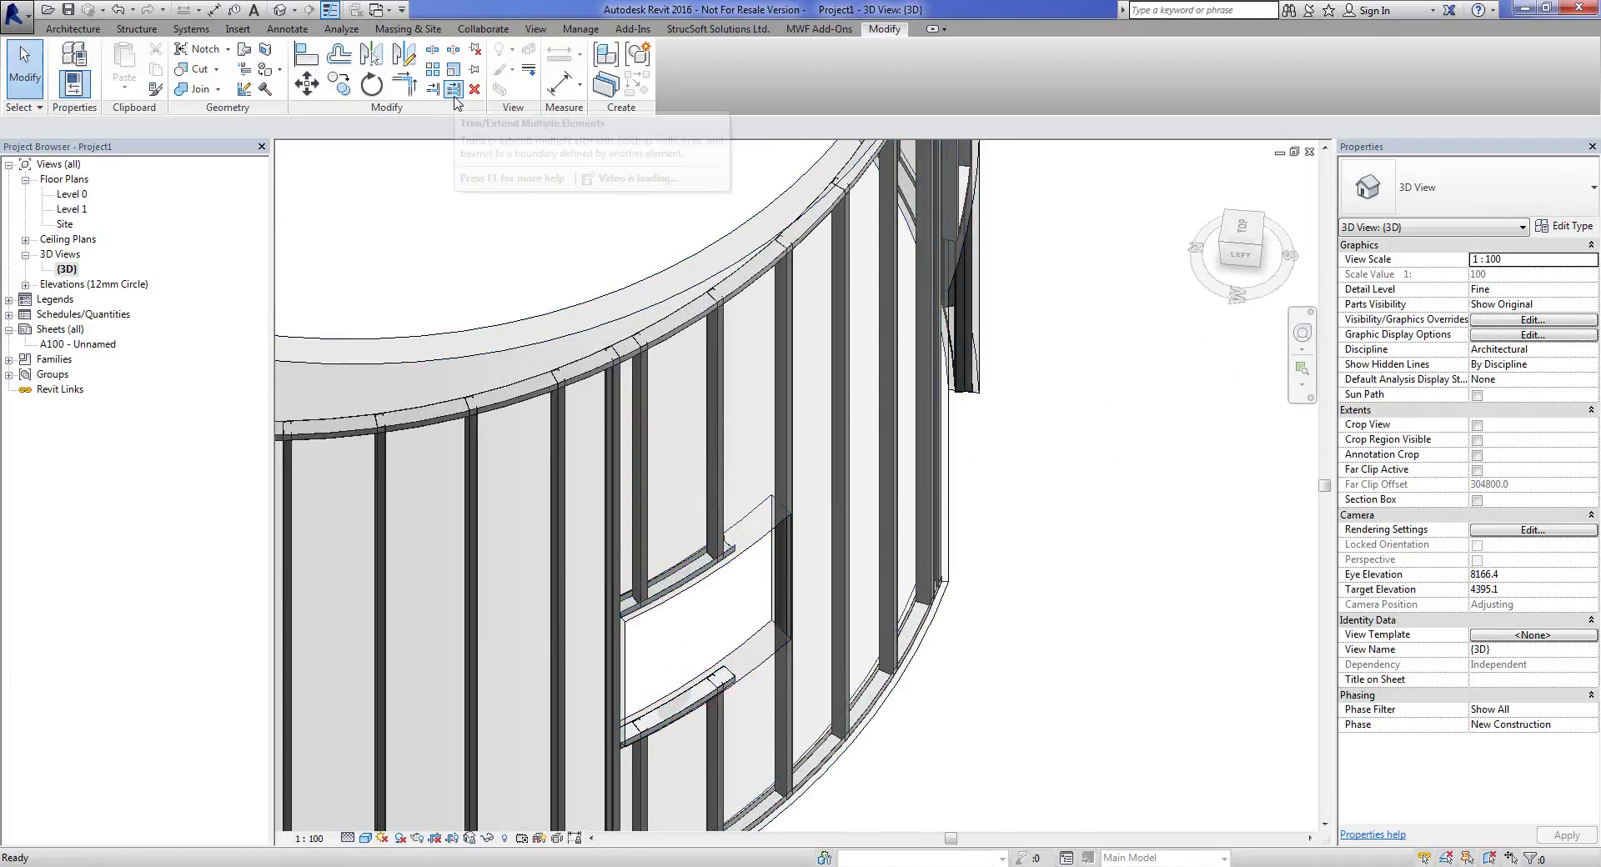
# Extend the window's header and sill tracks to the right jamb stud with Trim/Extend Multiple Elements.
pyautogui.click(452, 89)
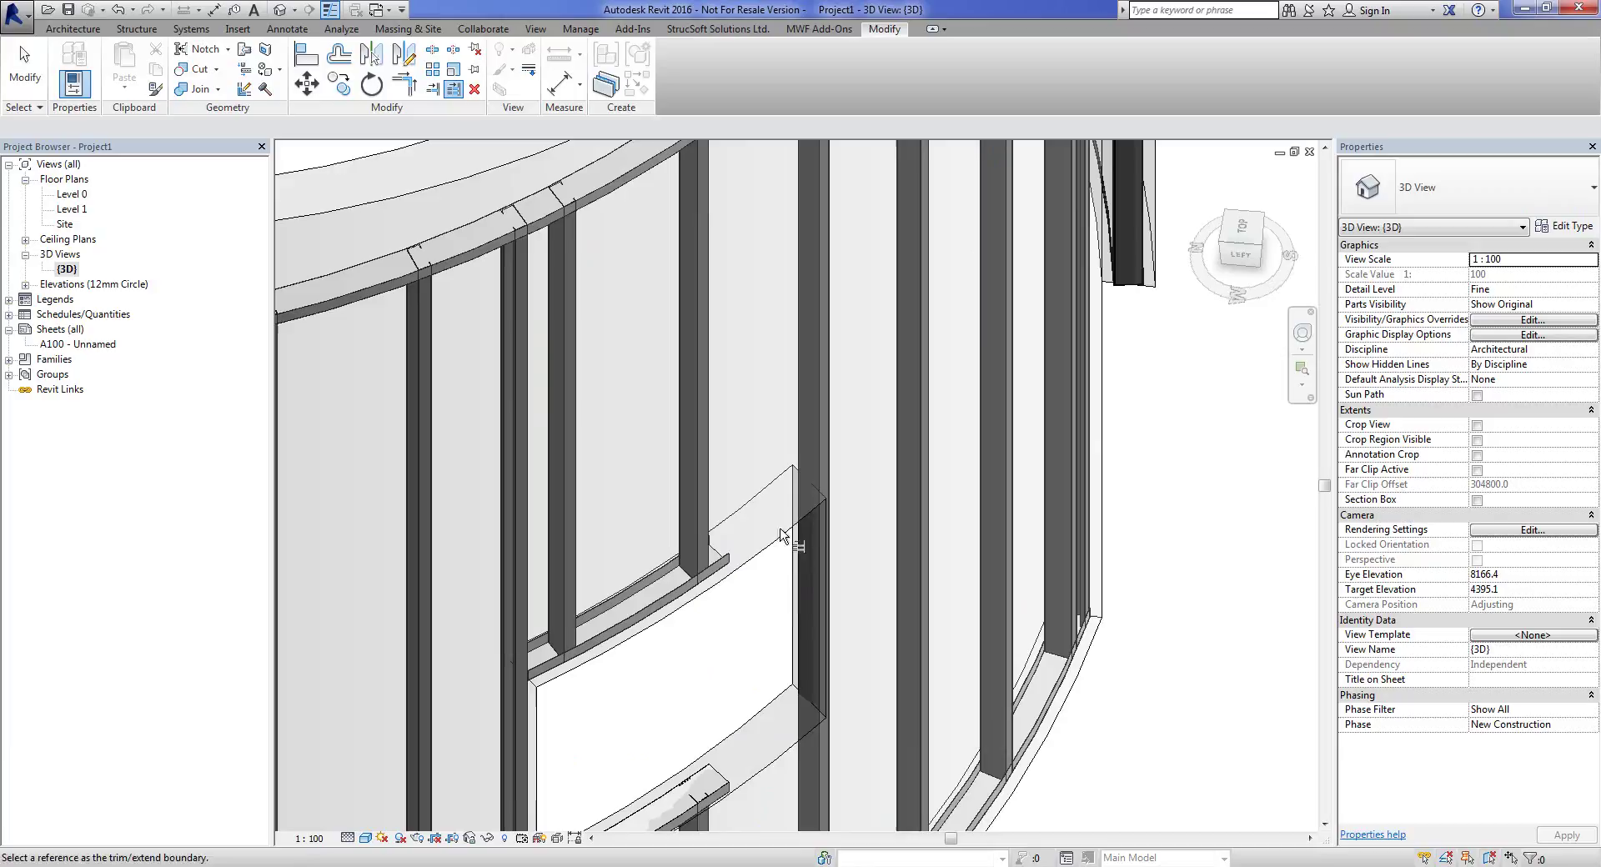
pyautogui.scroll(3, 750, 534)
pyautogui.click(817, 474)
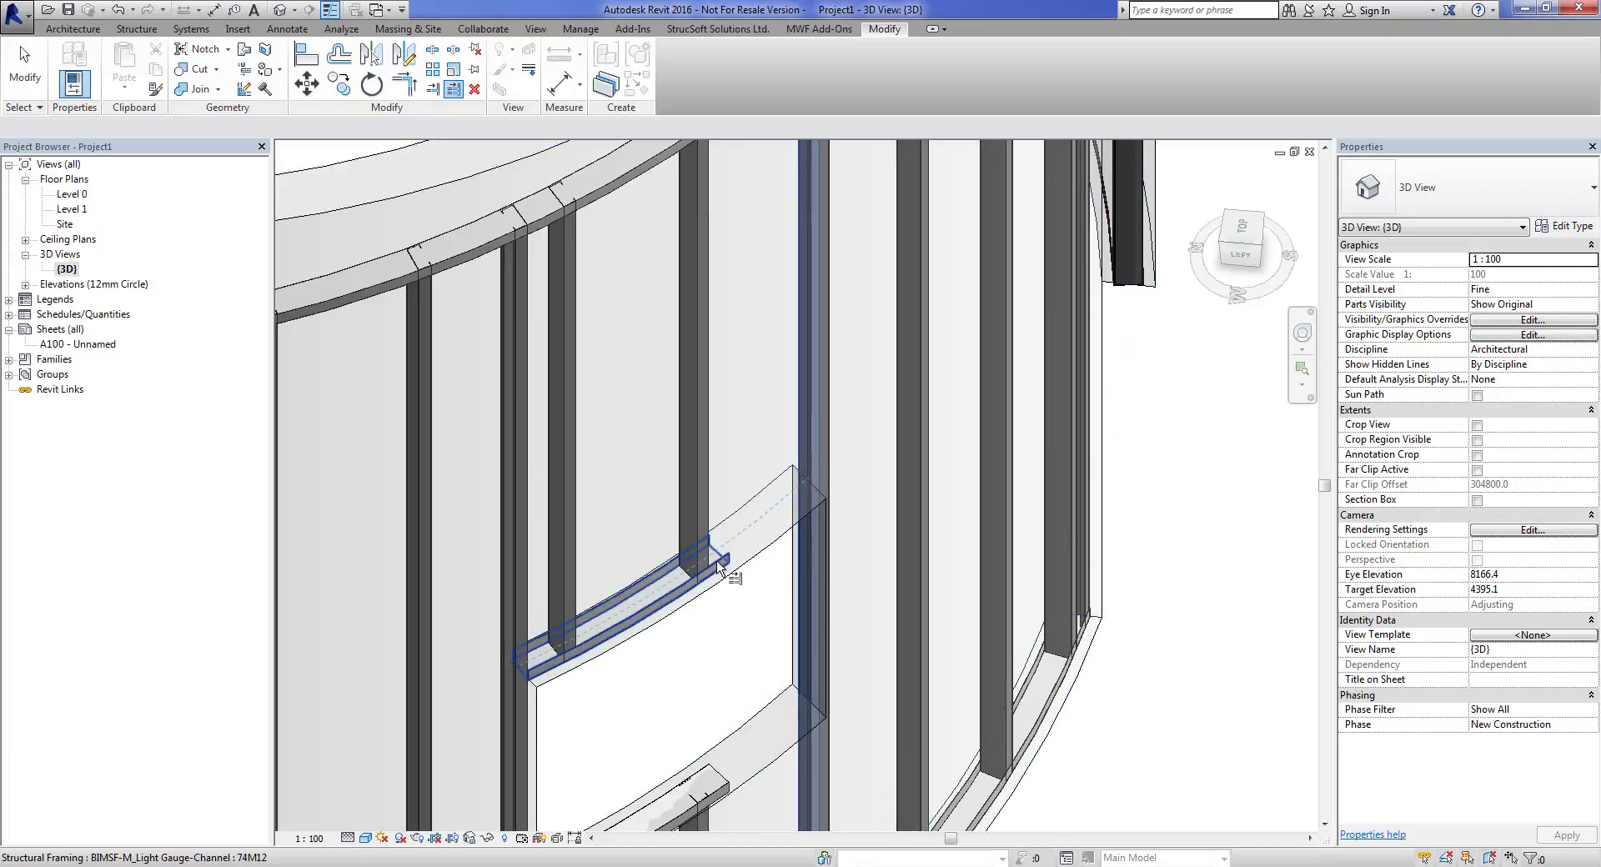
pyautogui.click(713, 569)
pyautogui.click(727, 792)
pyautogui.scroll(-2, 725, 792)
pyautogui.keyDown('shift'); pyautogui.moveTo(934, 667); pyautogui.dragTo(1025, 584, button='middle'); pyautogui.keyUp('shift')
pyautogui.scroll(-2, 717, 600)
pyautogui.press('Escape')
pyautogui.press('Escape')
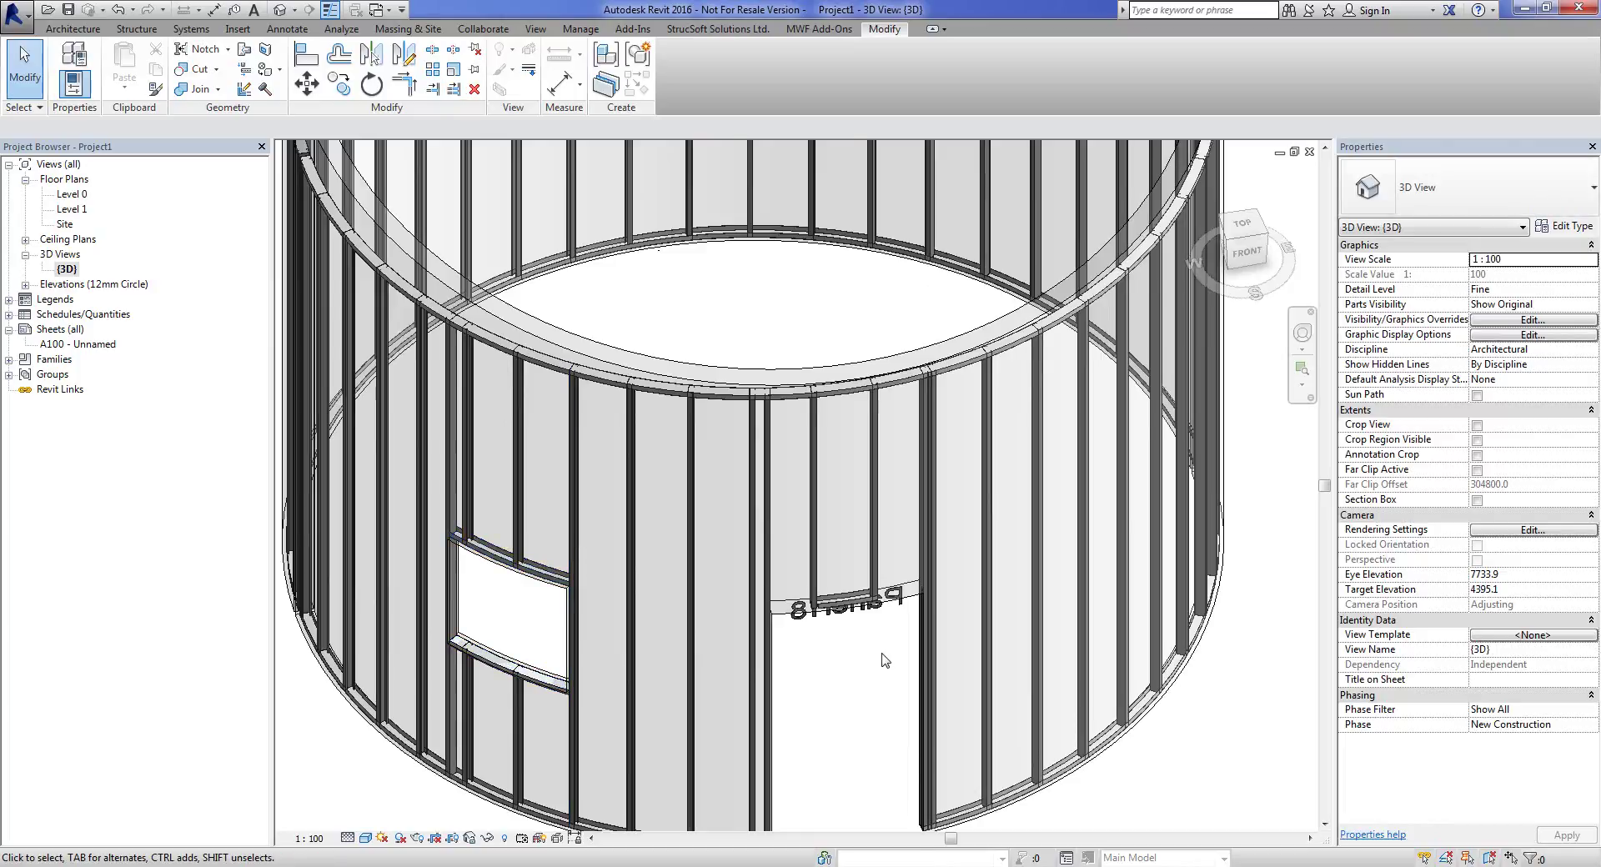
# Extend the door header track to the left jamb stud with Trim/Extend Single Element.
pyautogui.scroll(4, 833, 601)
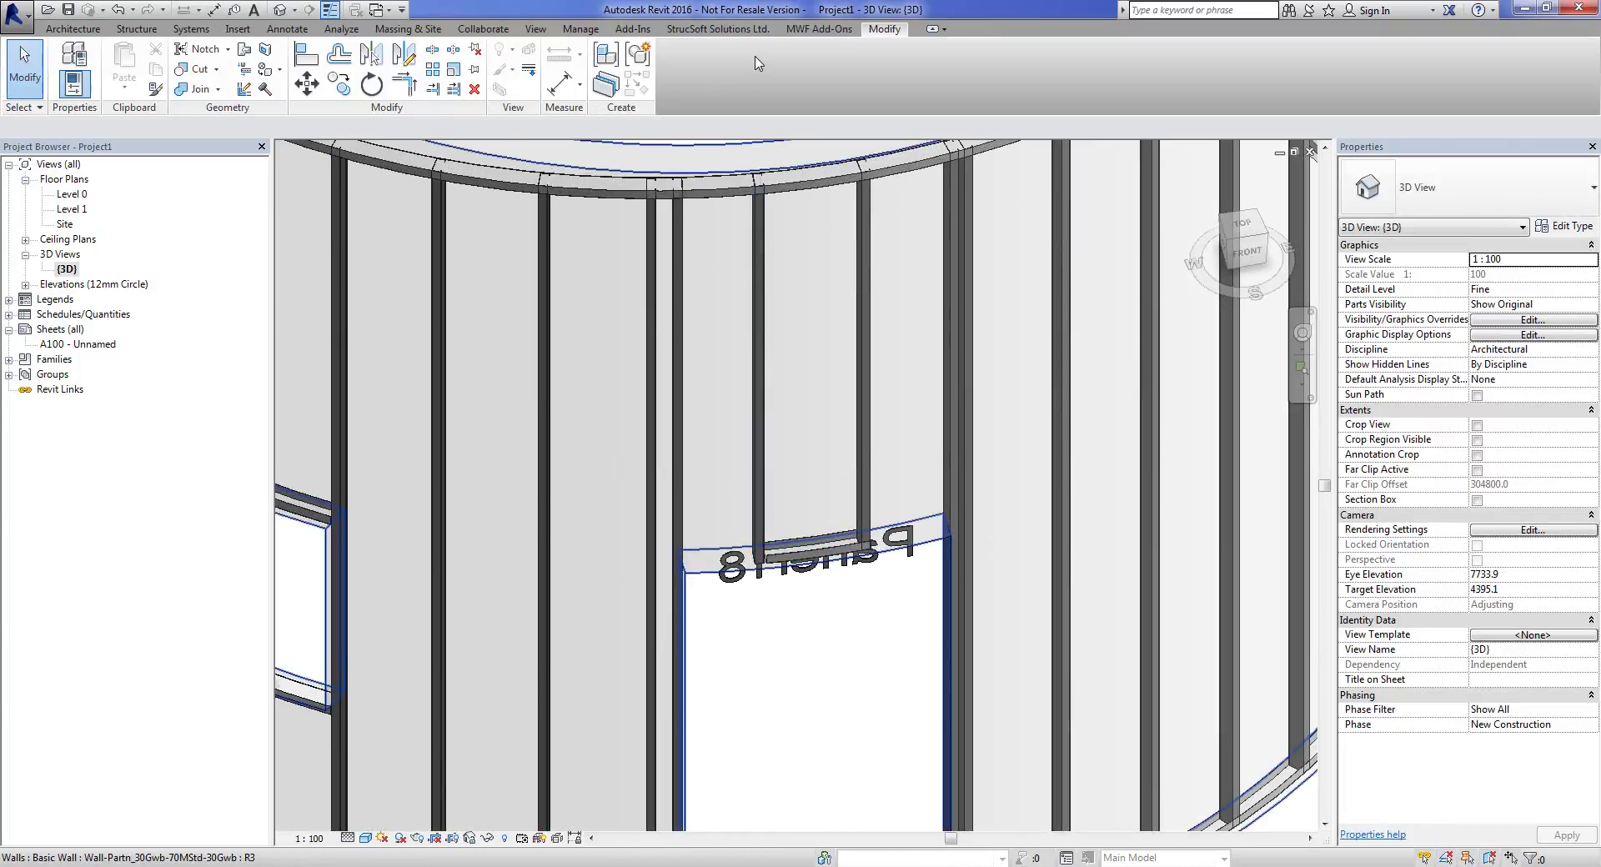
pyautogui.click(719, 29)
pyautogui.click(885, 30)
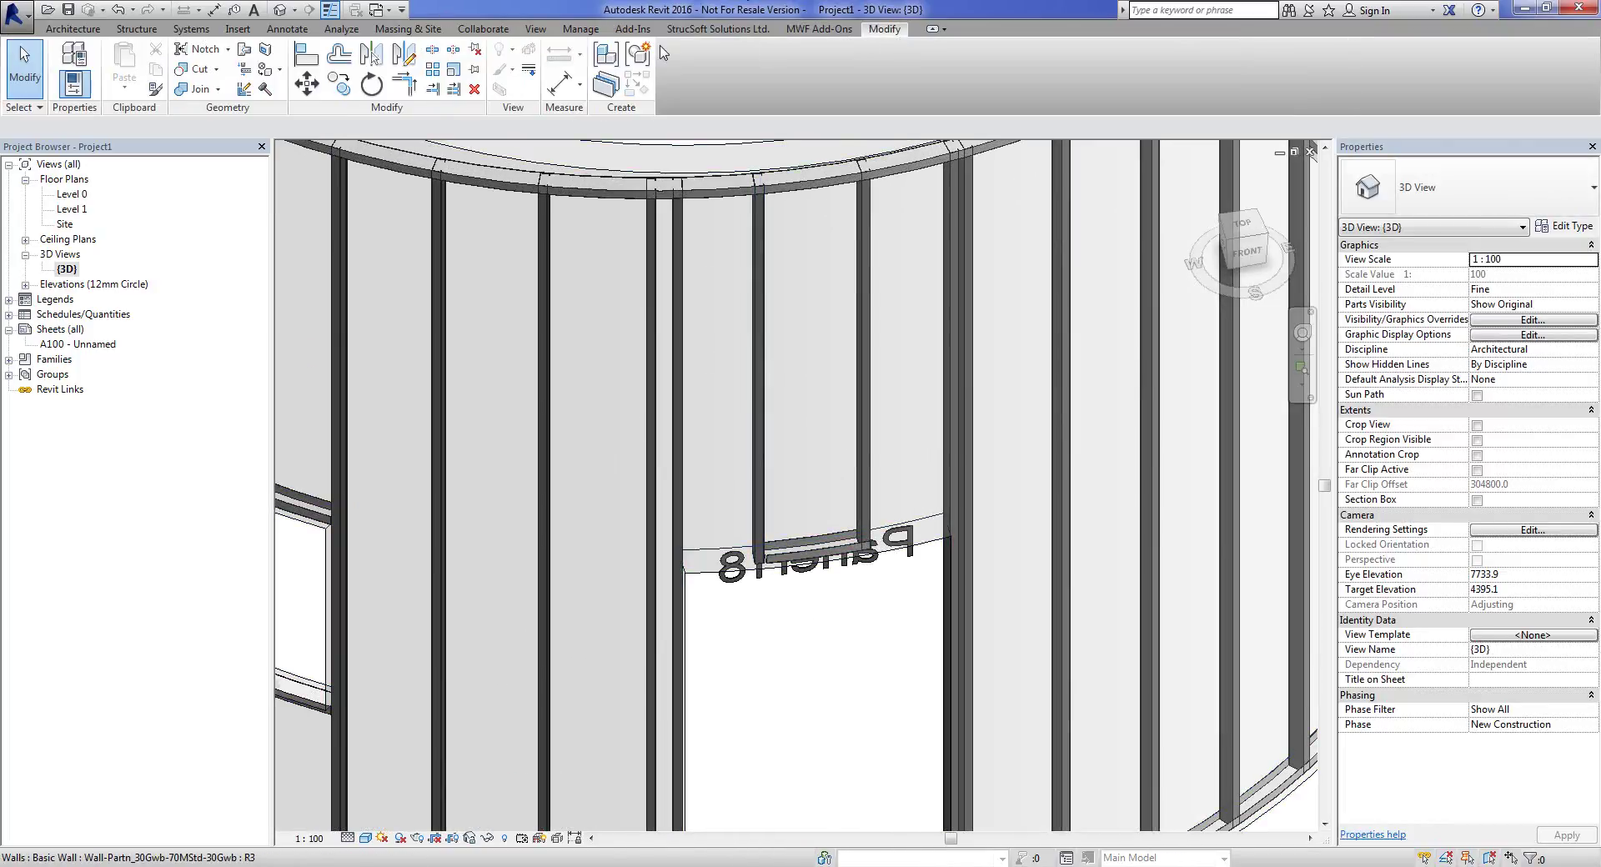
pyautogui.click(432, 89)
pyautogui.keyDown('shift'); pyautogui.moveTo(902, 552); pyautogui.dragTo(942, 634, button='middle'); pyautogui.keyUp('shift')
pyautogui.scroll(3, 744, 575)
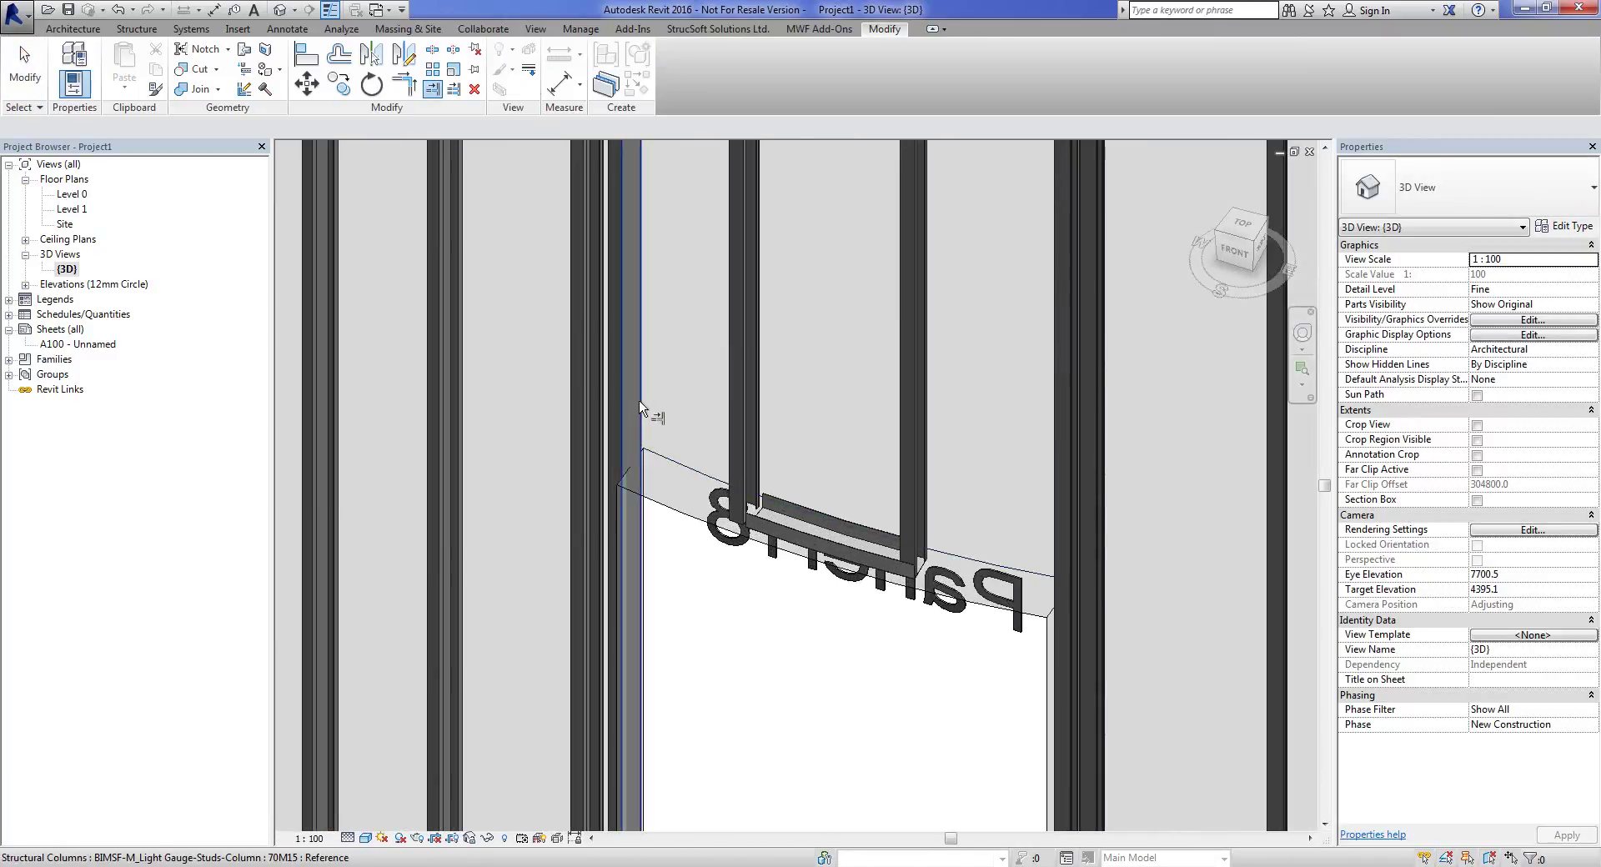
pyautogui.click(641, 407)
pyautogui.click(801, 530)
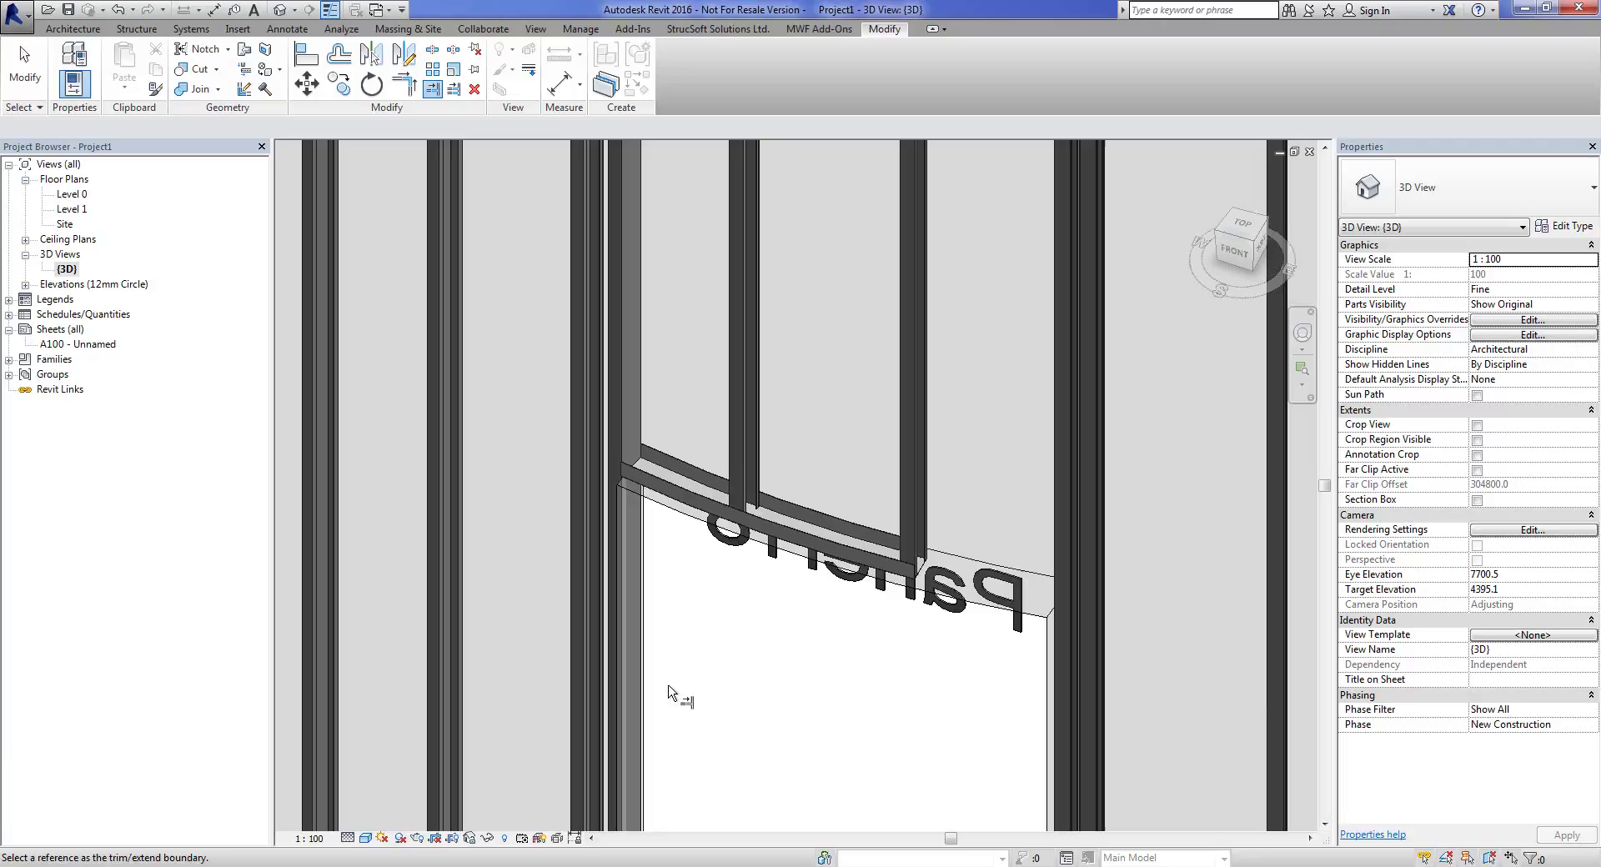
# Extend the door header track's other end to the right jamb stud with Trim/Extend Single Element.
pyautogui.keyDown('shift'); pyautogui.moveTo(683, 697); pyautogui.dragTo(1000, 659, button='middle'); pyautogui.keyUp('shift')
pyautogui.moveTo(1001, 659); pyautogui.dragTo(604, 630, button='middle')
pyautogui.scroll(2, 789, 398)
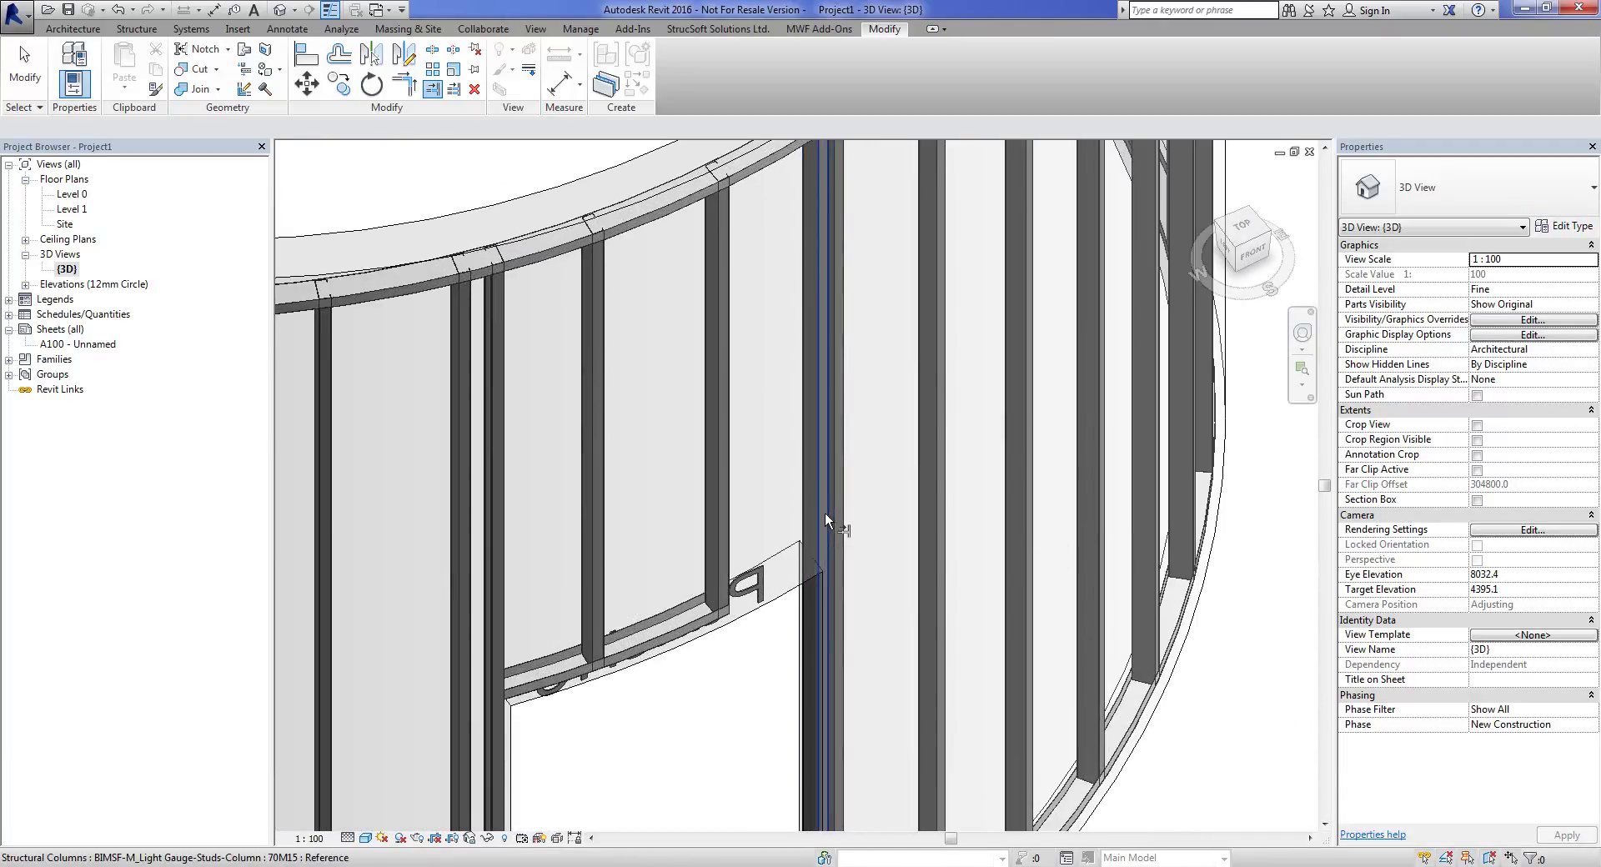
pyautogui.press('Escape')
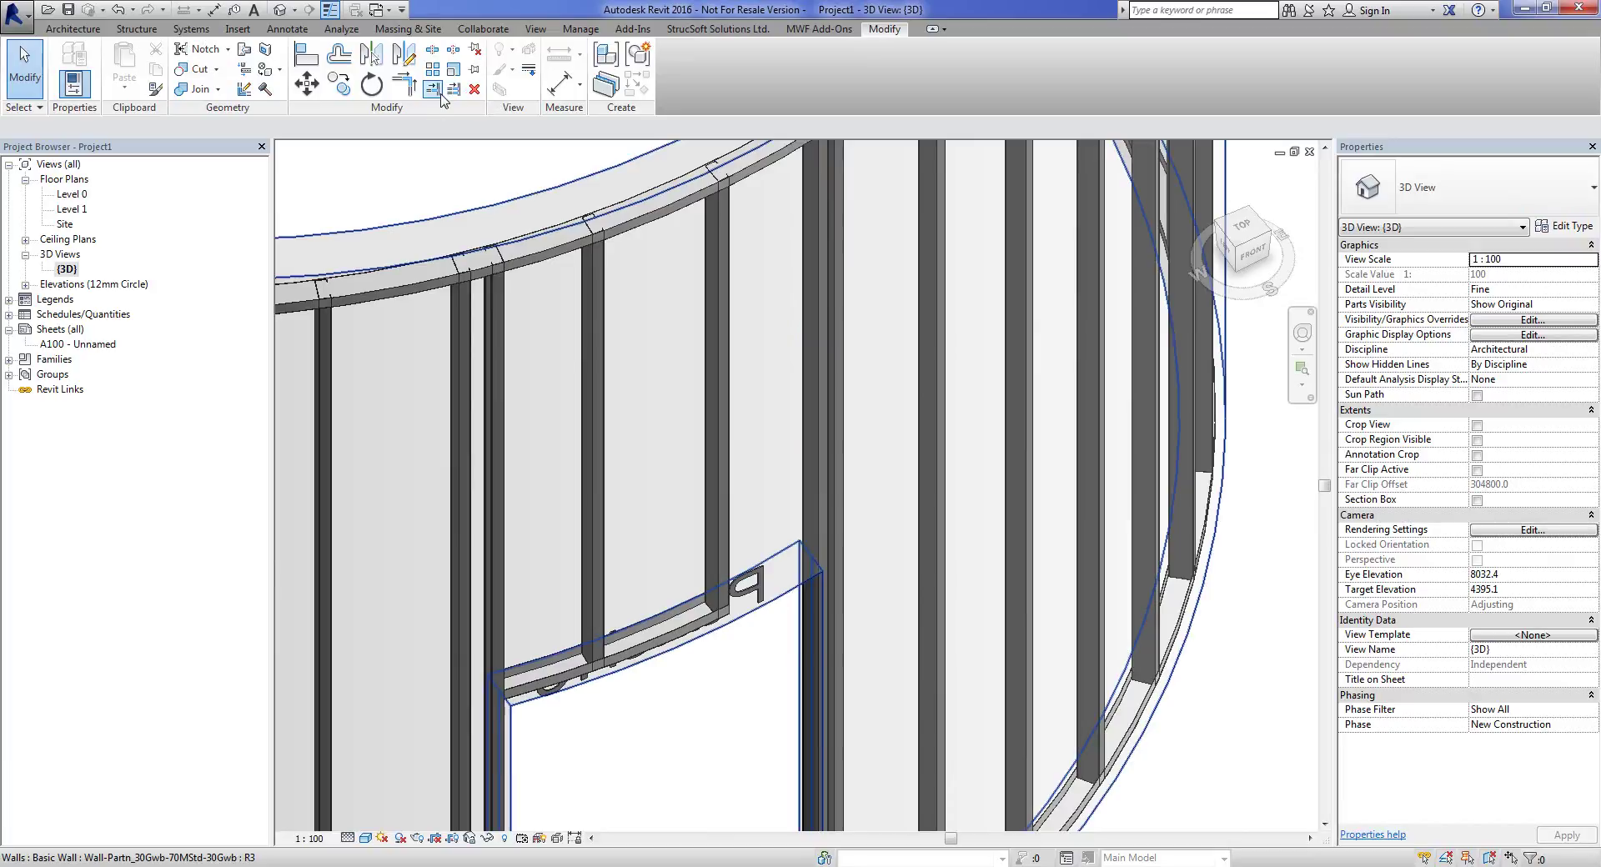
pyautogui.click(440, 92)
pyautogui.click(813, 533)
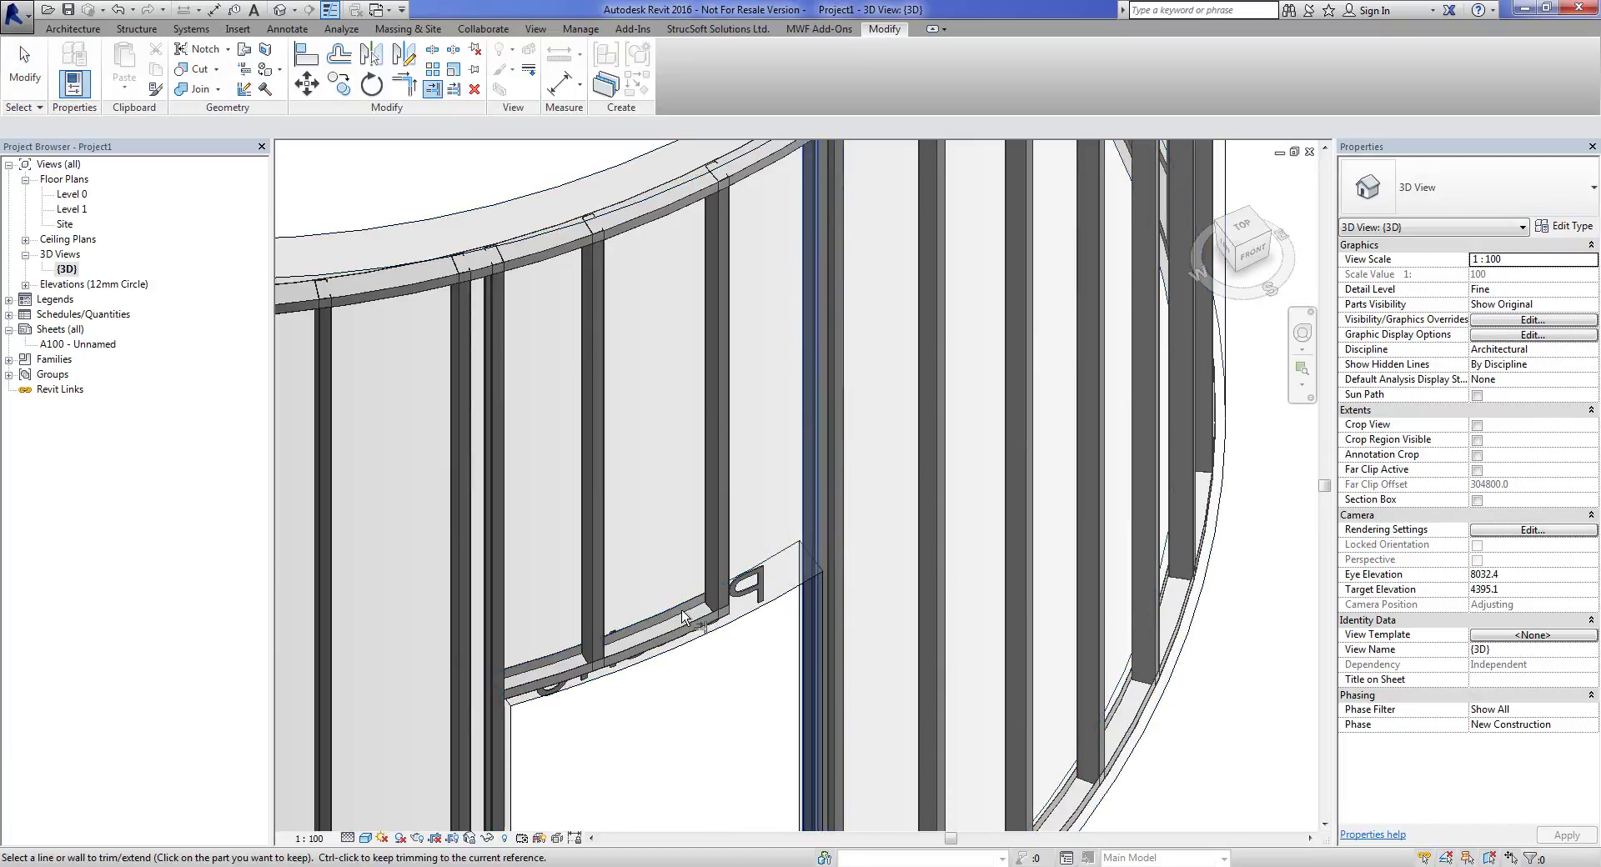
pyautogui.click(682, 617)
pyautogui.scroll(-4, 774, 672)
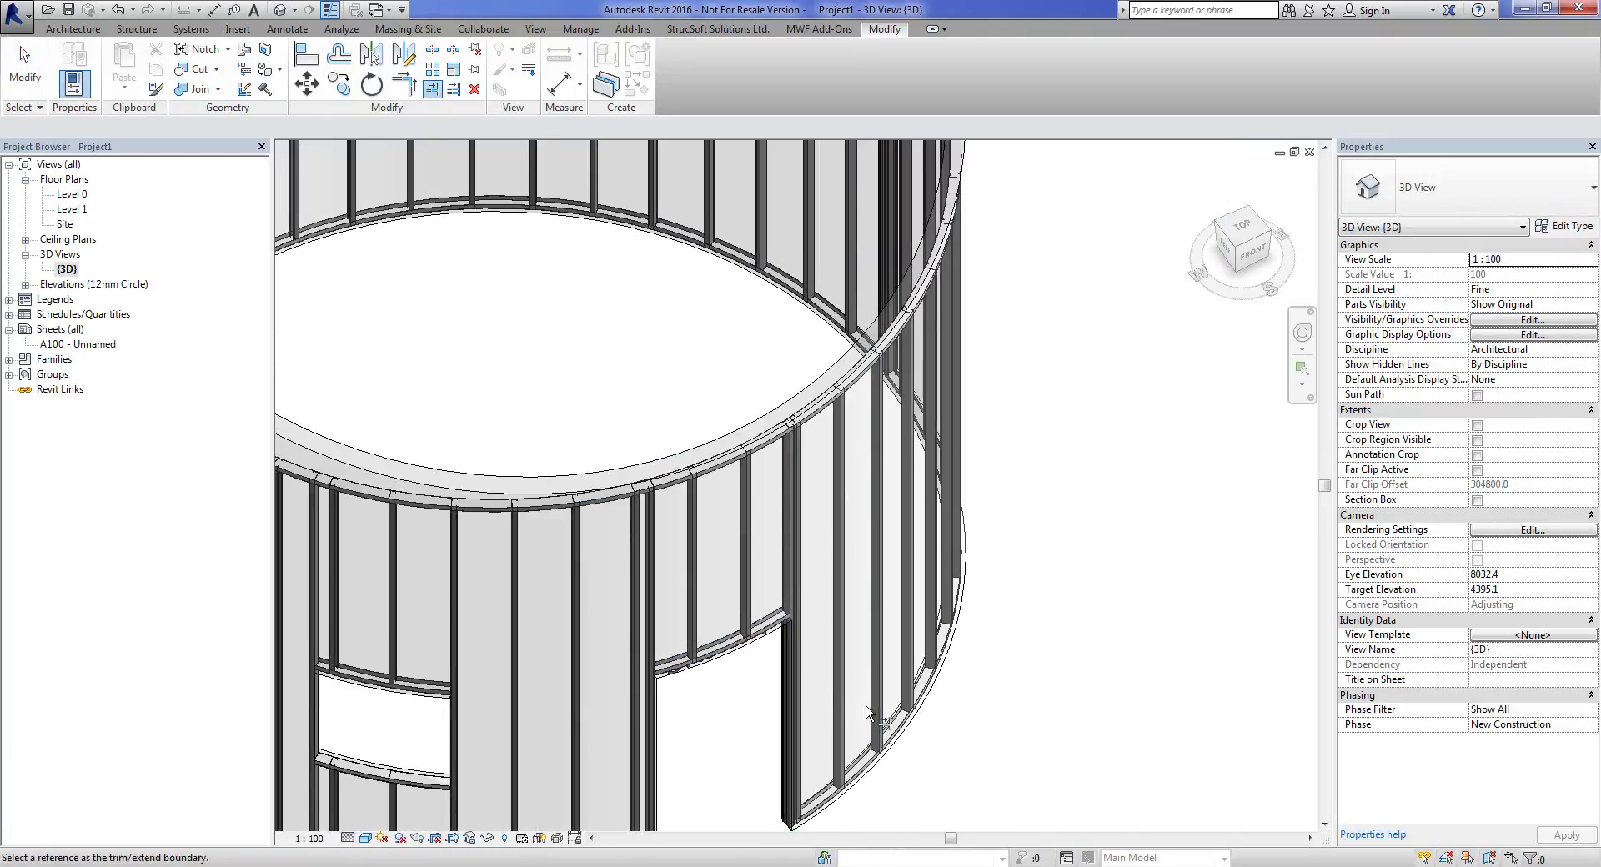
pyautogui.scroll(-5, 868, 712)
pyautogui.press('Escape')
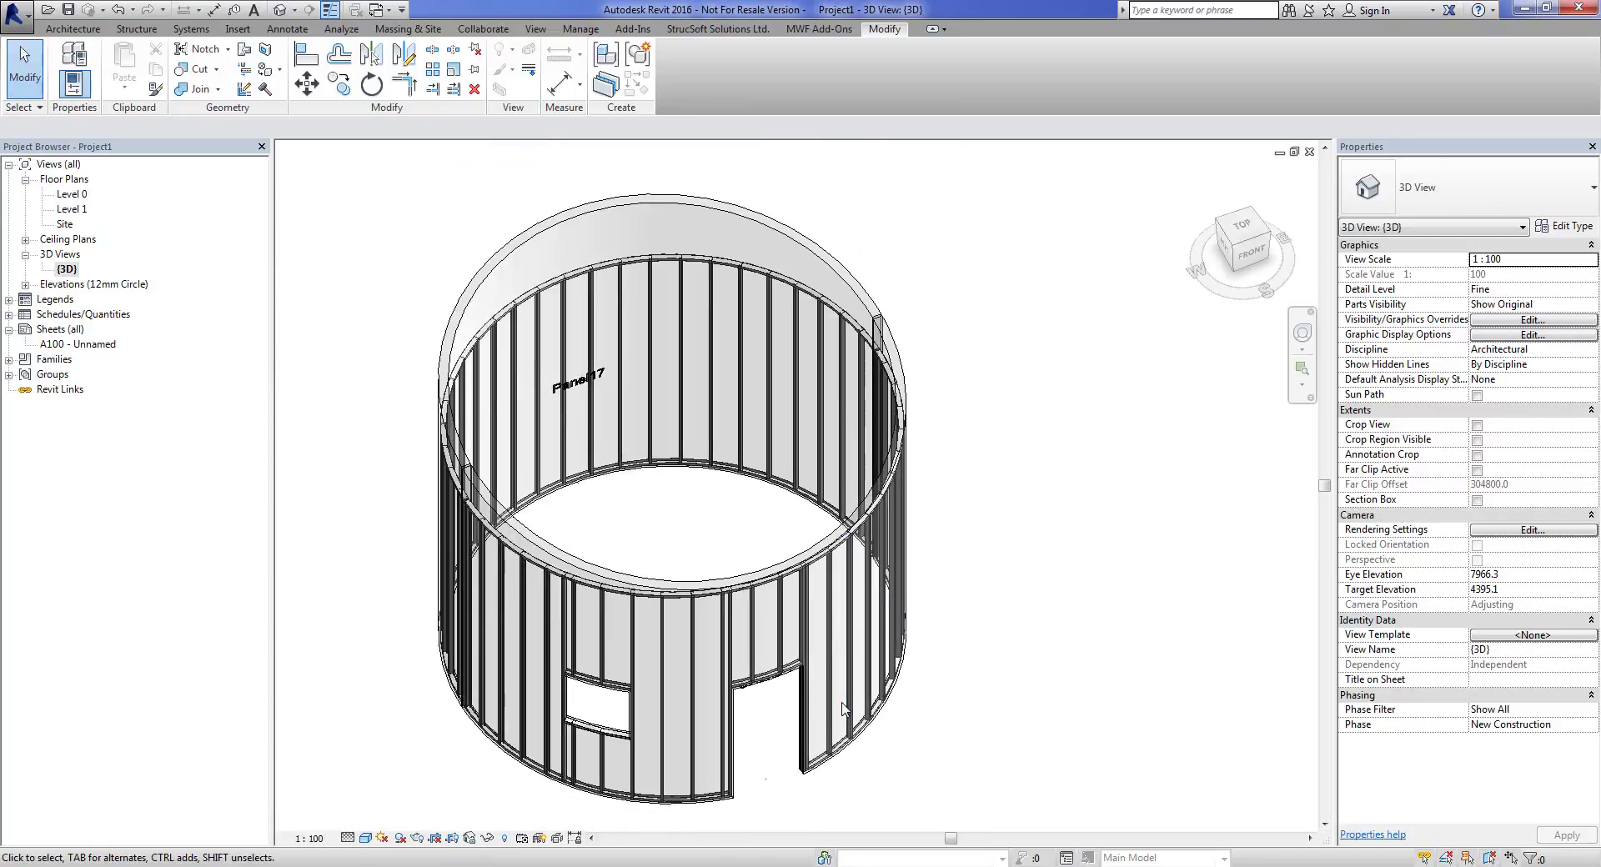
# Examine the corrected framing from several sides and compare the stud tops with the sloped upper edge of the walls.
pyautogui.keyDown('shift'); pyautogui.moveTo(922, 706); pyautogui.dragTo(834, 666, button='middle'); pyautogui.keyUp('shift')
pyautogui.scroll(2, 714, 657)
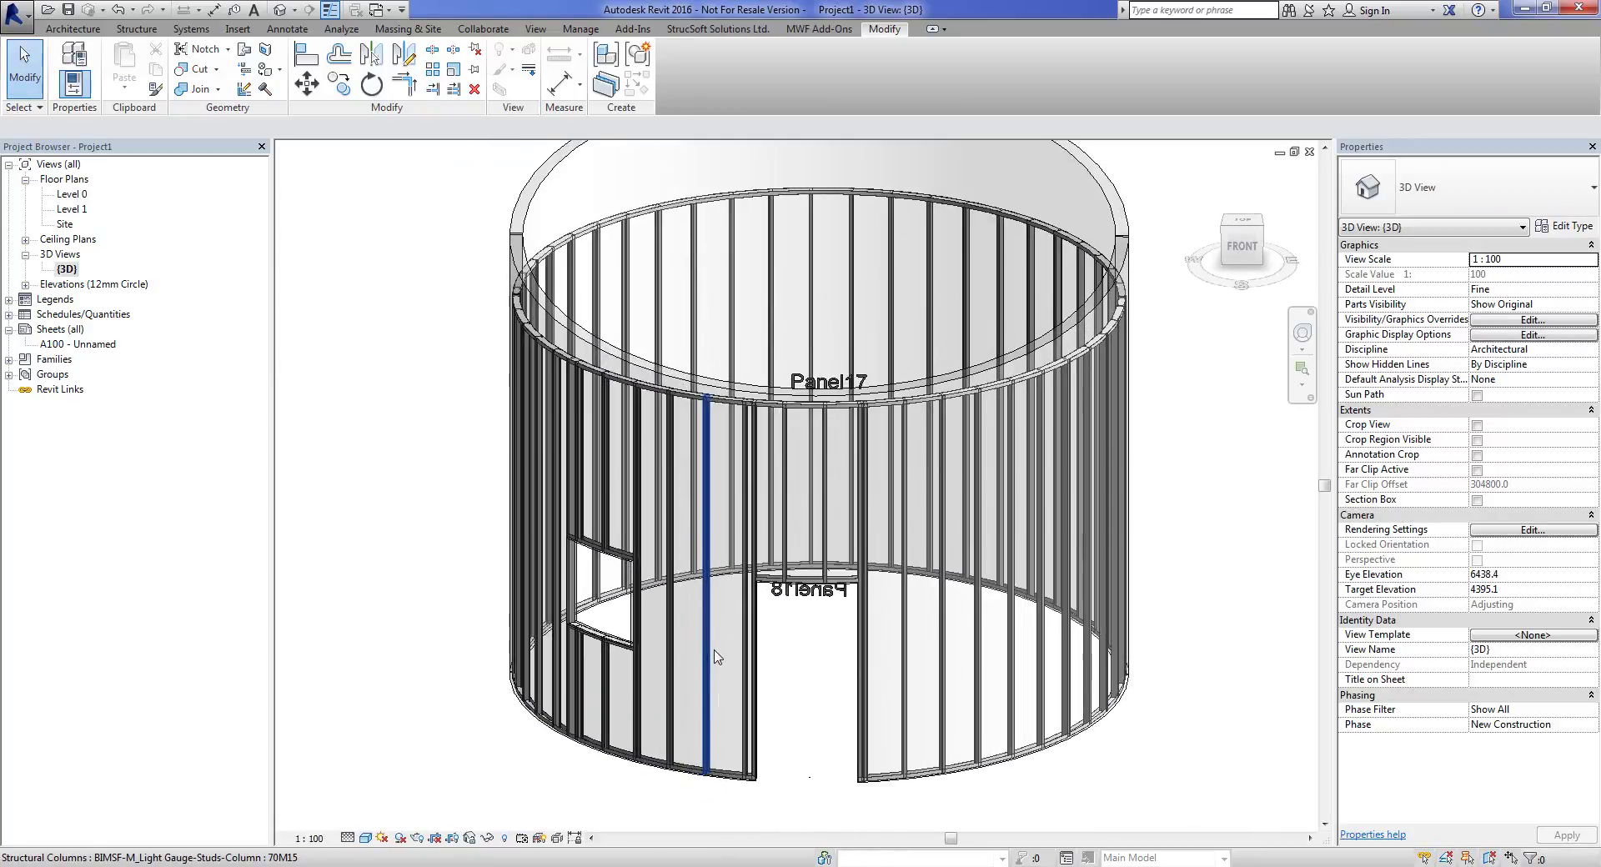
pyautogui.scroll(2, 715, 651)
pyautogui.keyDown('shift'); pyautogui.moveTo(718, 638); pyautogui.dragTo(945, 720, button='middle'); pyautogui.keyUp('shift')
pyautogui.scroll(-3, 947, 718)
pyautogui.keyDown('shift'); pyautogui.moveTo(867, 654); pyautogui.dragTo(801, 633, button='middle'); pyautogui.keyUp('shift')
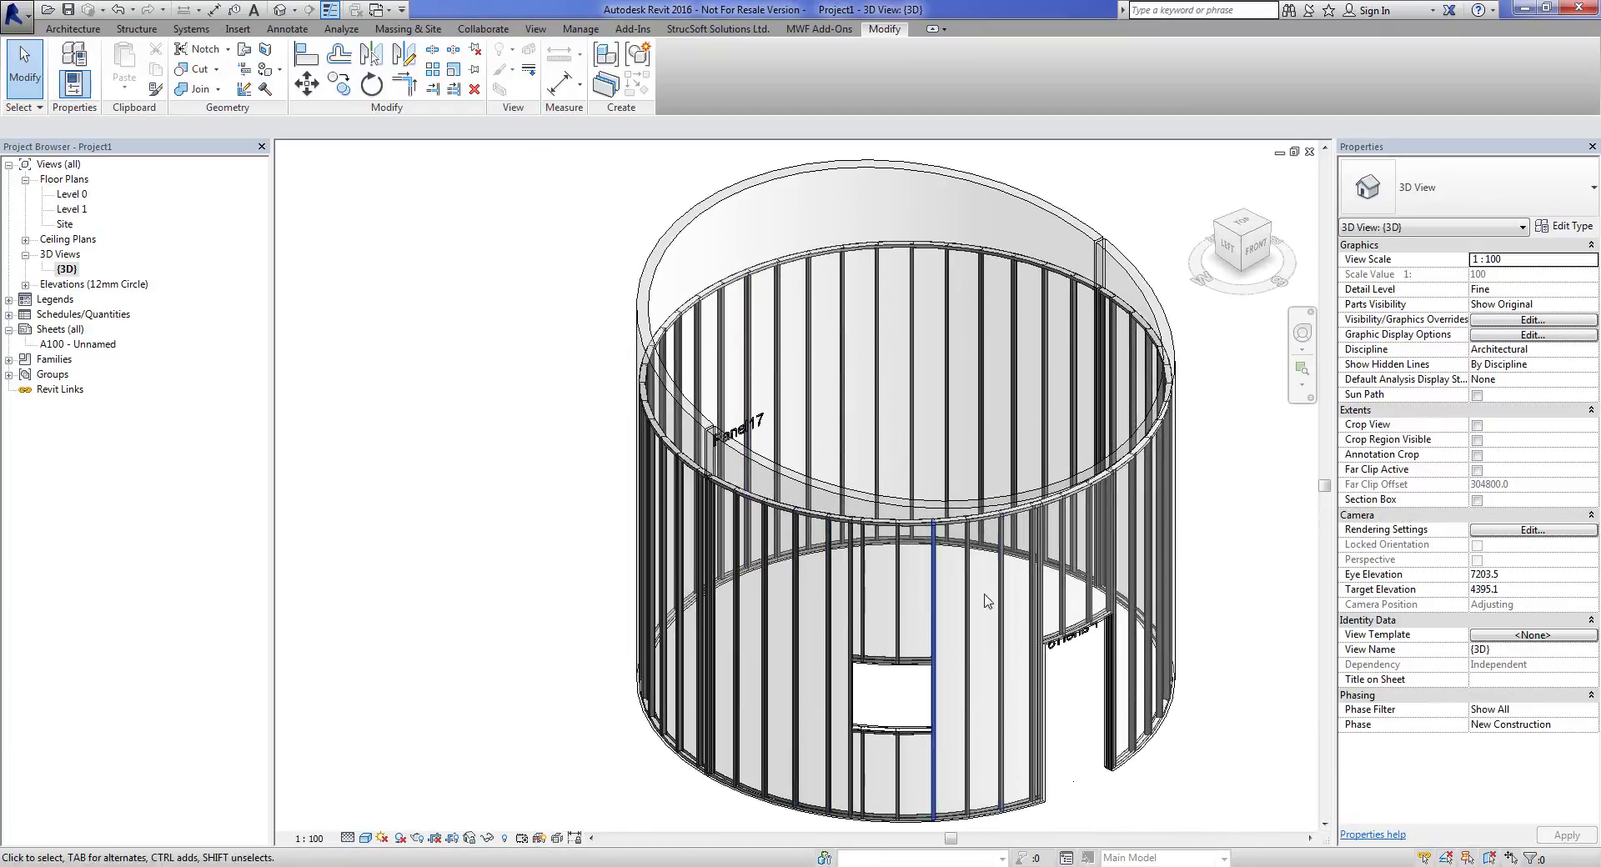
pyautogui.keyDown('shift'); pyautogui.moveTo(987, 600); pyautogui.dragTo(904, 406, button='middle'); pyautogui.keyUp('shift')
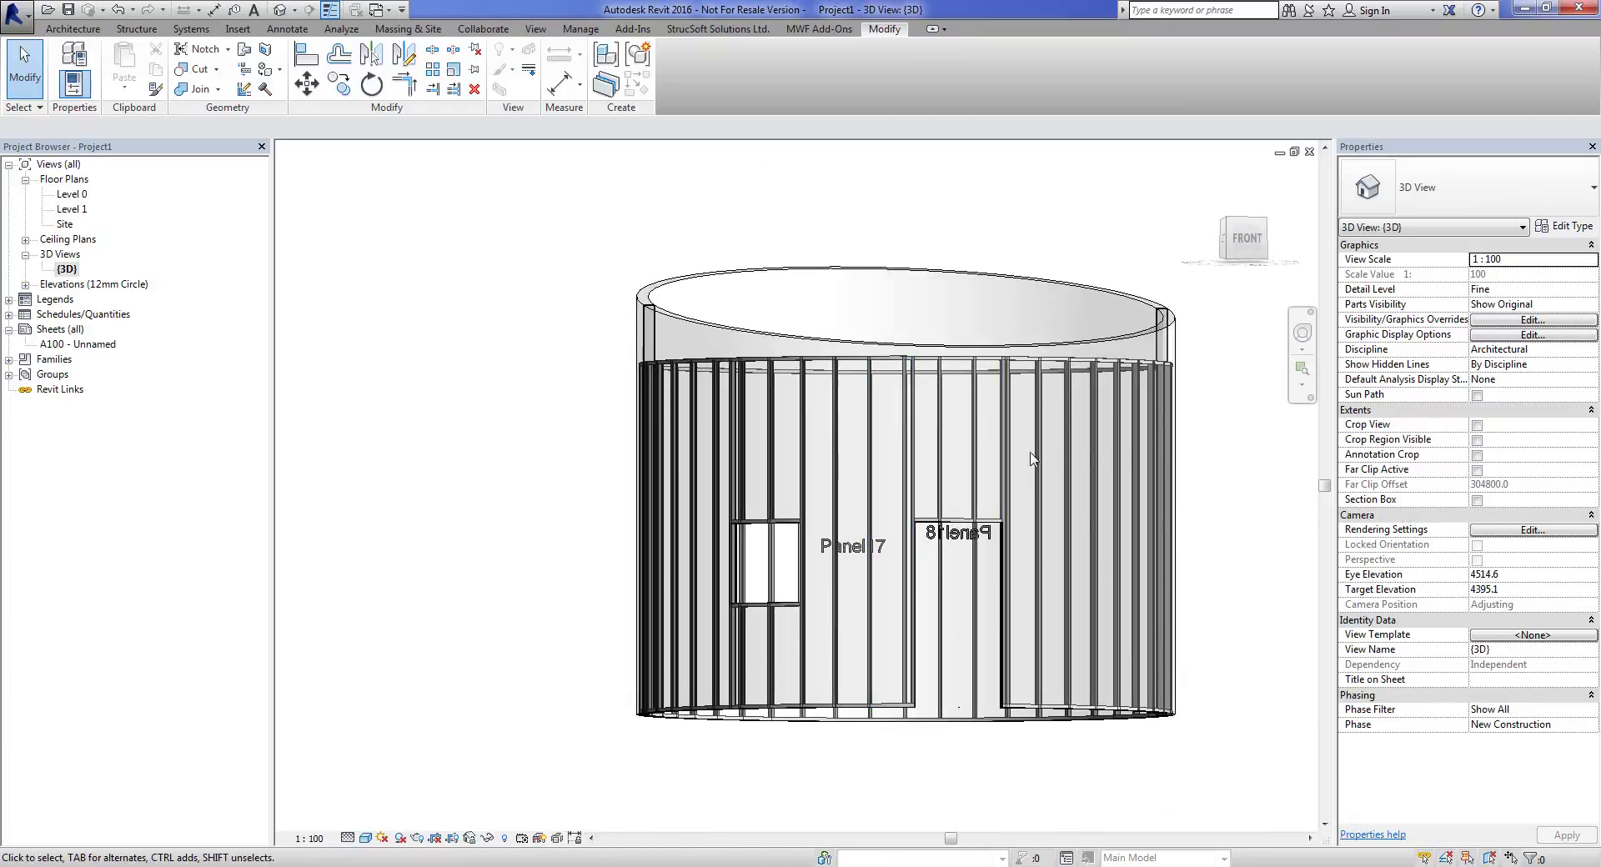
pyautogui.keyDown('shift'); pyautogui.moveTo(904, 196); pyautogui.dragTo(1017, 321, button='middle'); pyautogui.keyUp('shift')
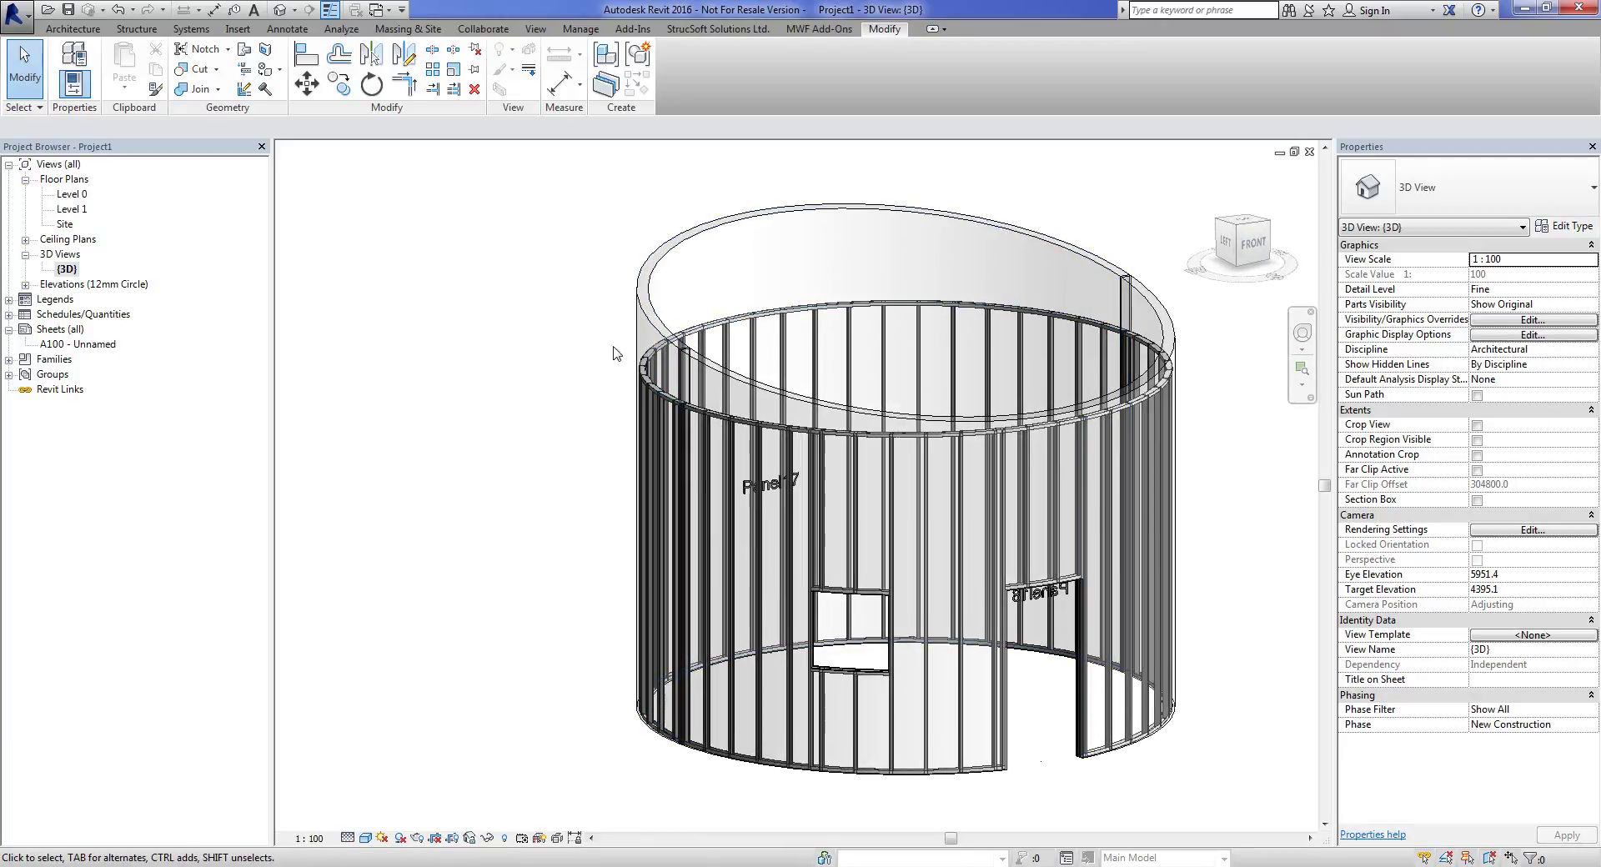
# Reveal the hidden elements in the 3D view and select one stud beside the door to check its level constraints.
pyautogui.click(502, 838)
pyautogui.moveTo(937, 517); pyautogui.dragTo(754, 471, button='middle')
pyautogui.click(948, 643)
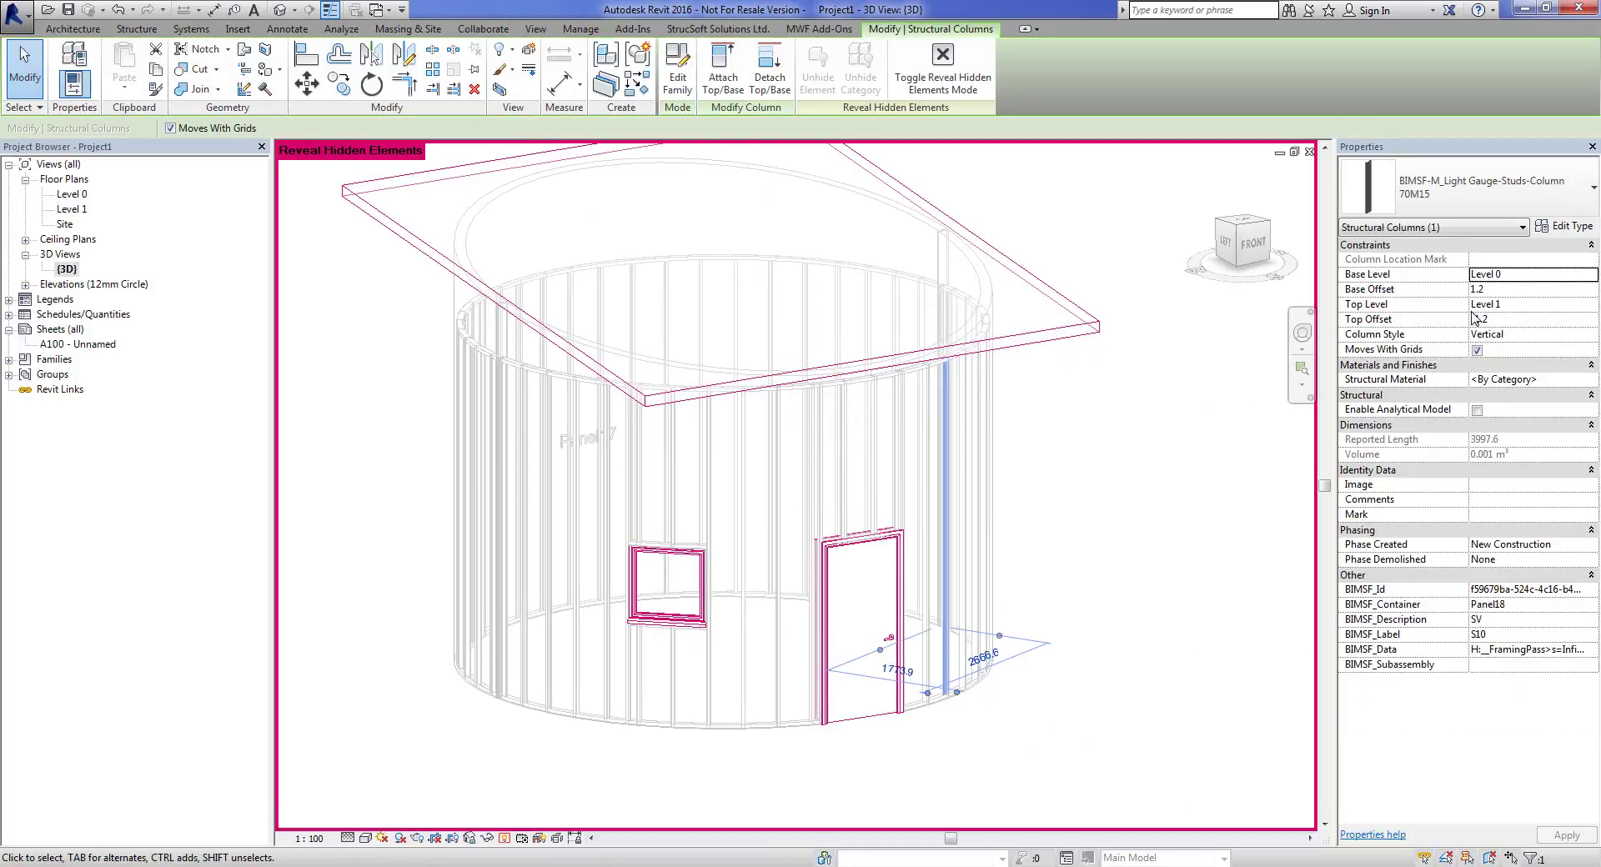
# Window-select the cylinder's framing and walls, then filter the selection down to Structural Columns only.
pyautogui.keyDown('shift'); pyautogui.moveTo(1028, 557); pyautogui.dragTo(890, 488, button='middle'); pyautogui.keyUp('shift')
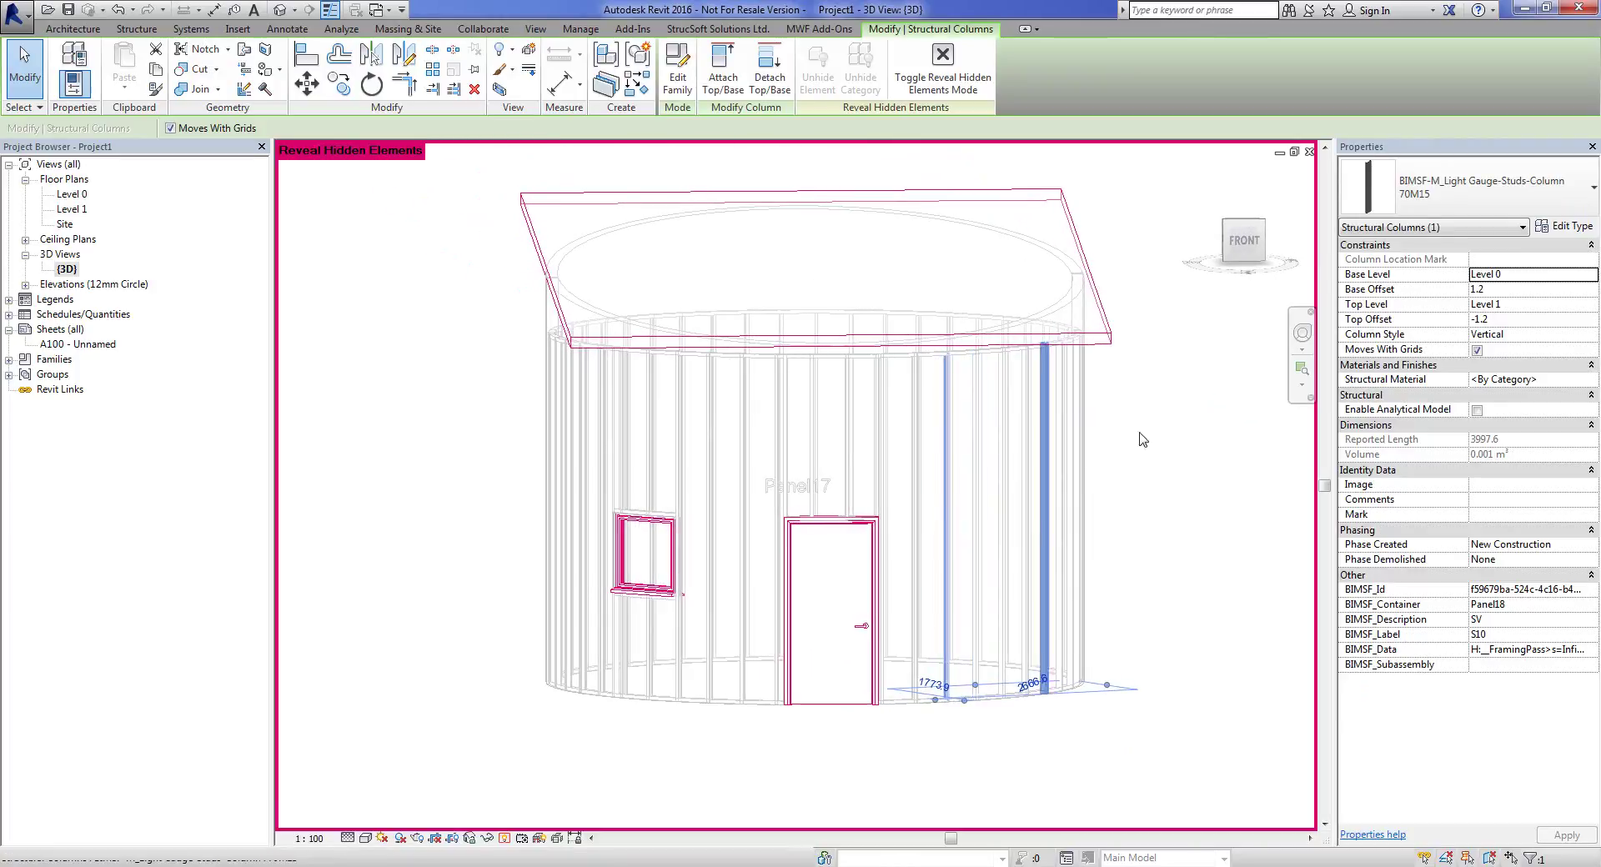
pyautogui.click(1140, 437)
pyautogui.moveTo(1175, 475); pyautogui.dragTo(455, 429)
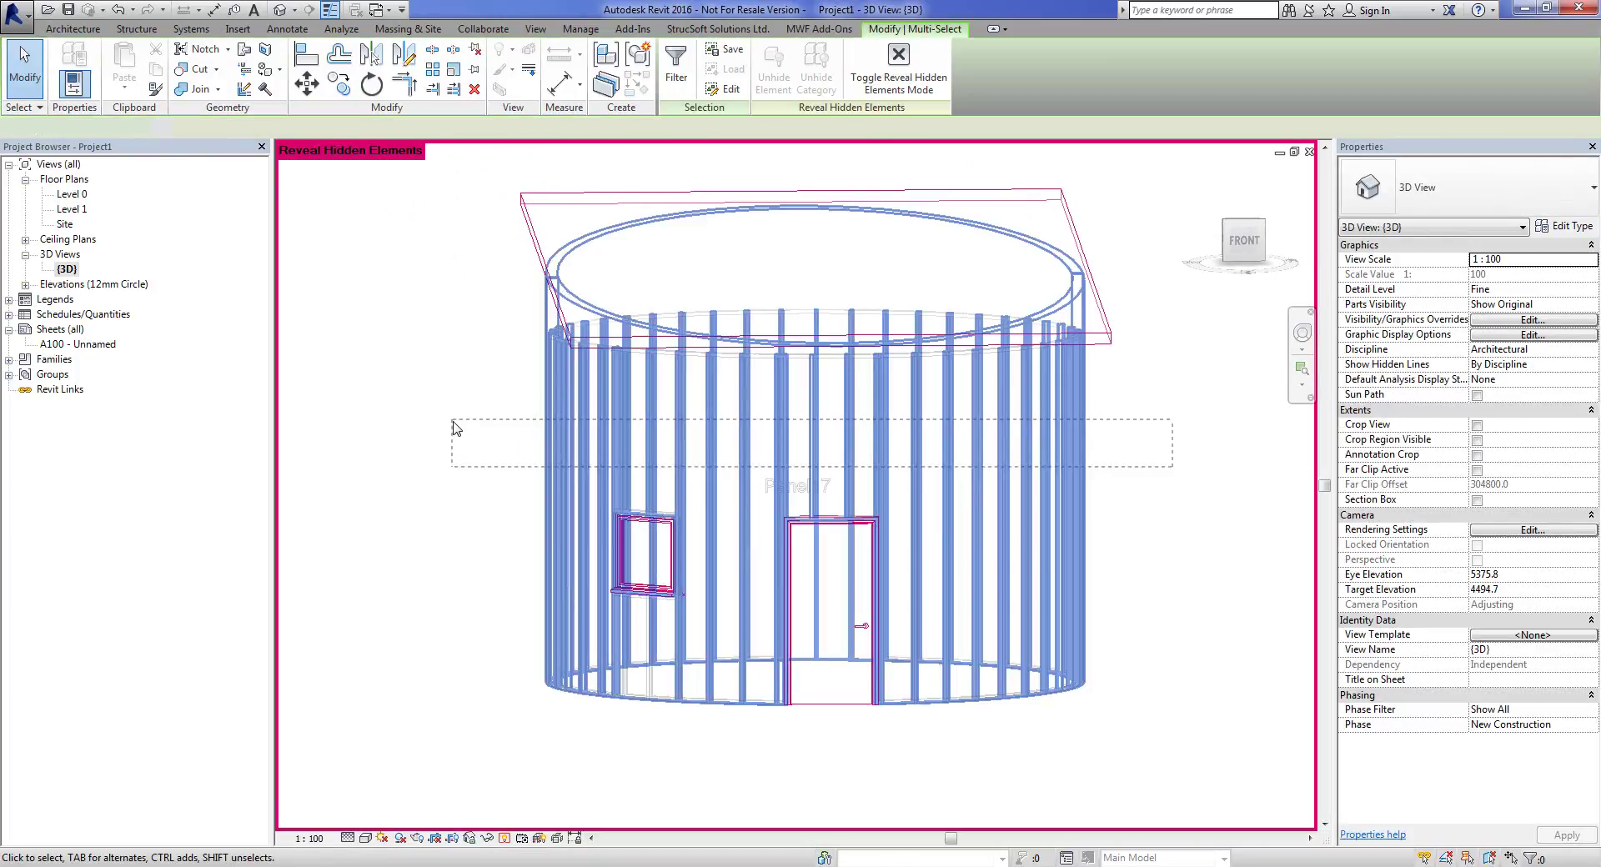
pyautogui.click(1527, 859)
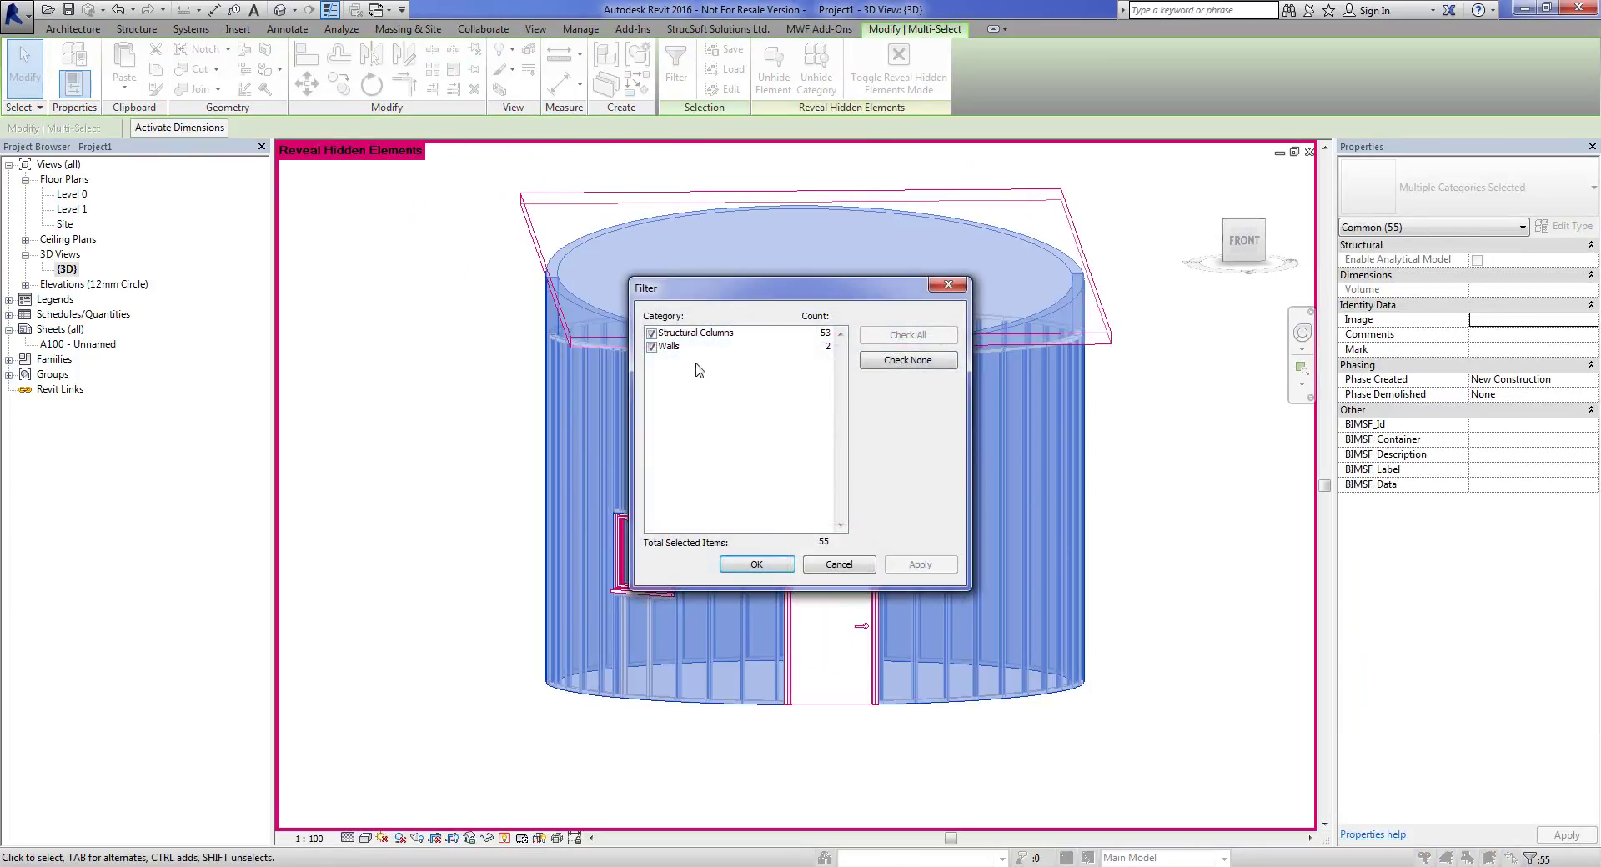
pyautogui.click(652, 346)
pyautogui.click(776, 565)
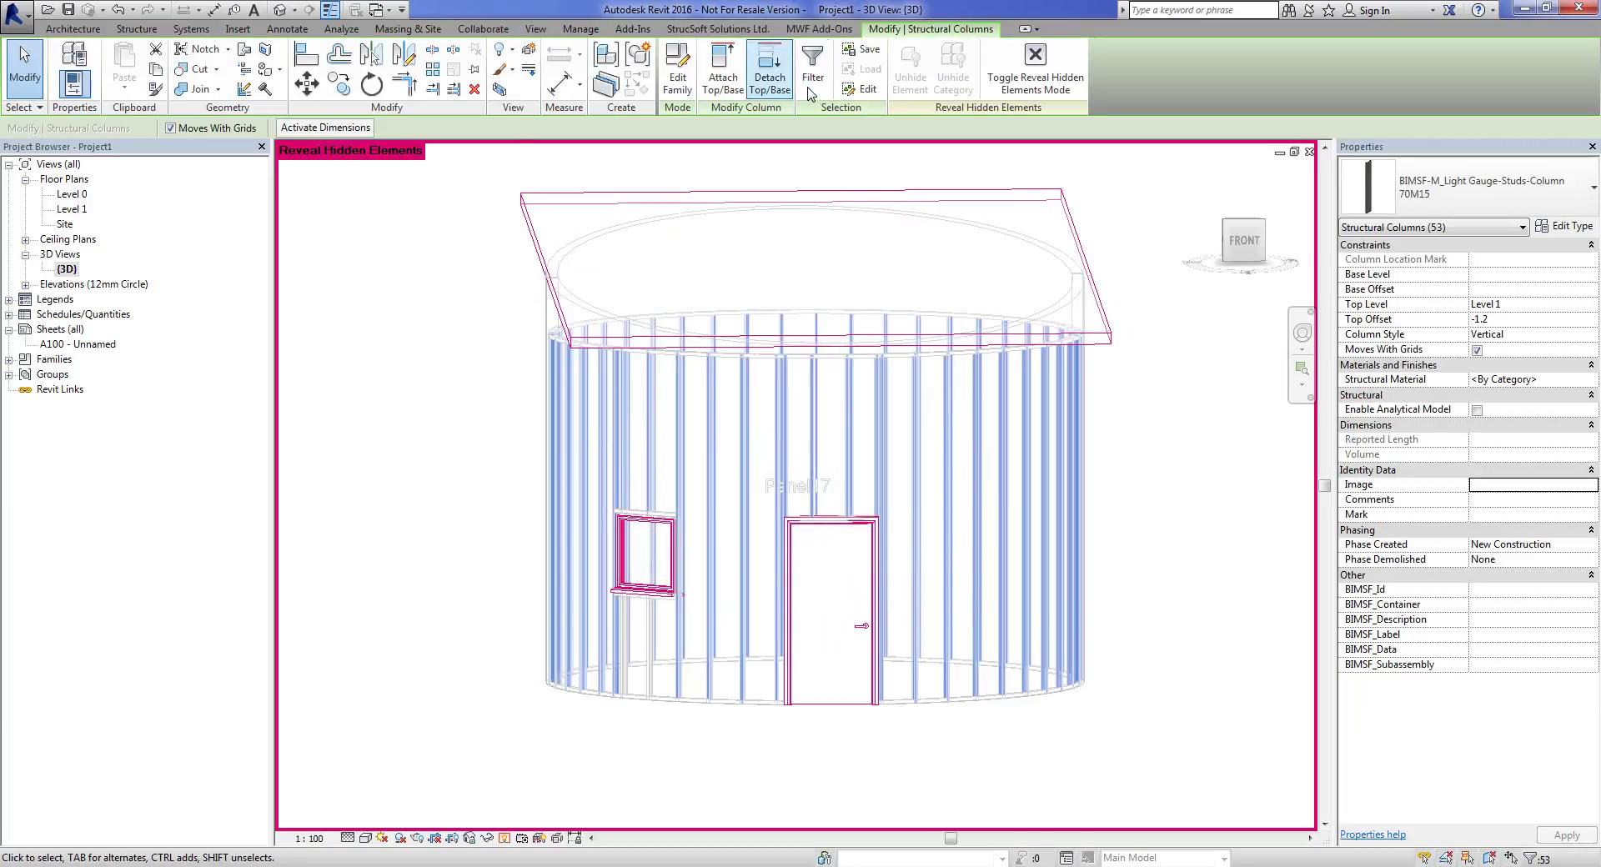
# Attach the tops of the selected studs to the sloped roof and set their offset from attachment to -1.2.
pyautogui.click(723, 77)
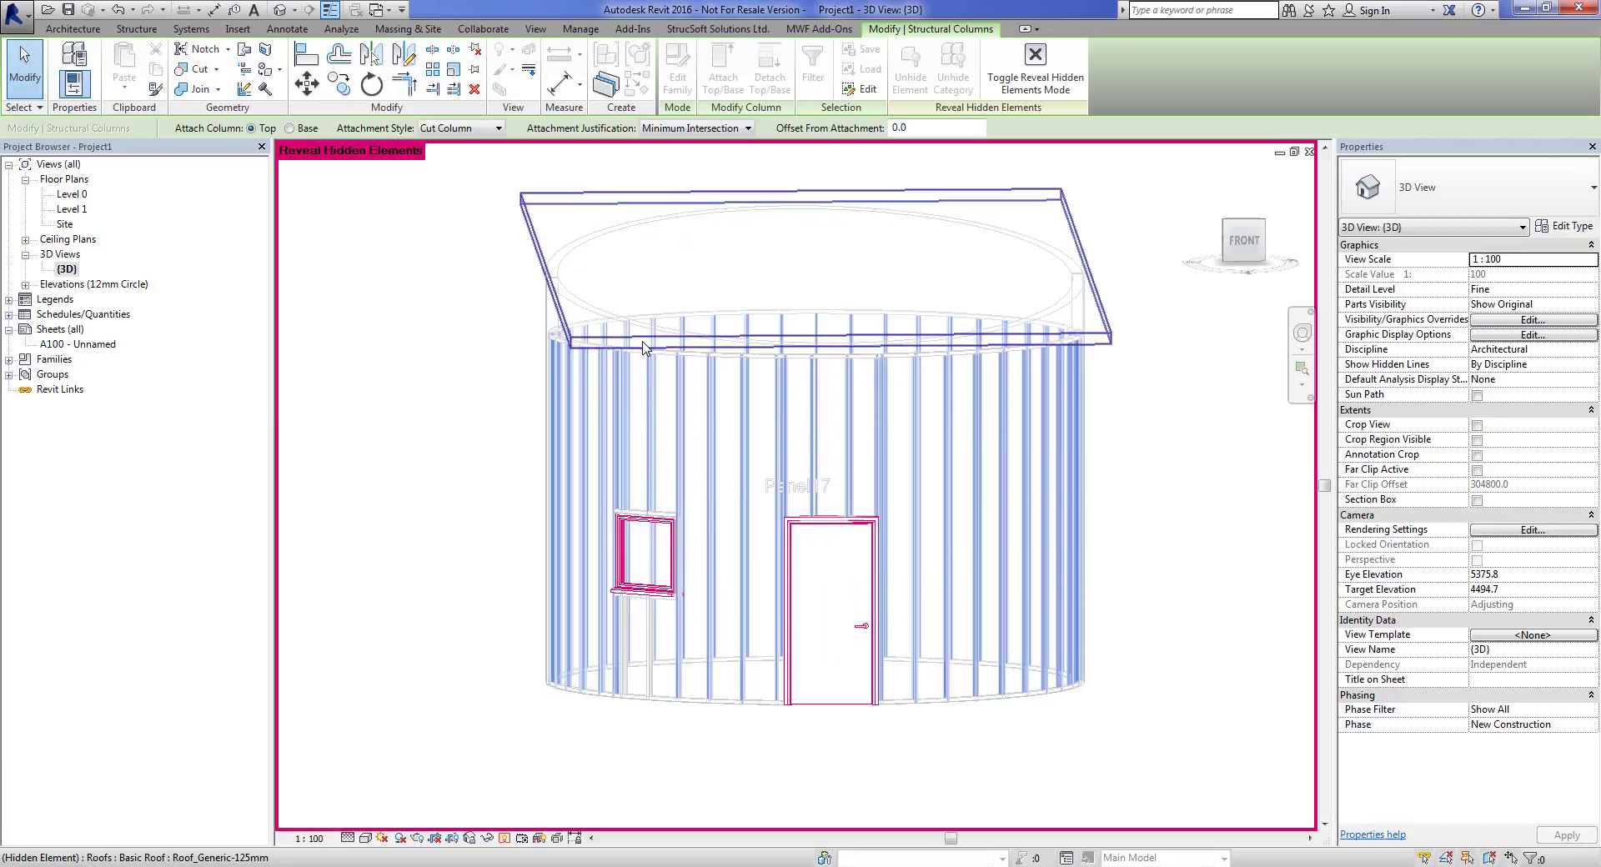
pyautogui.click(643, 342)
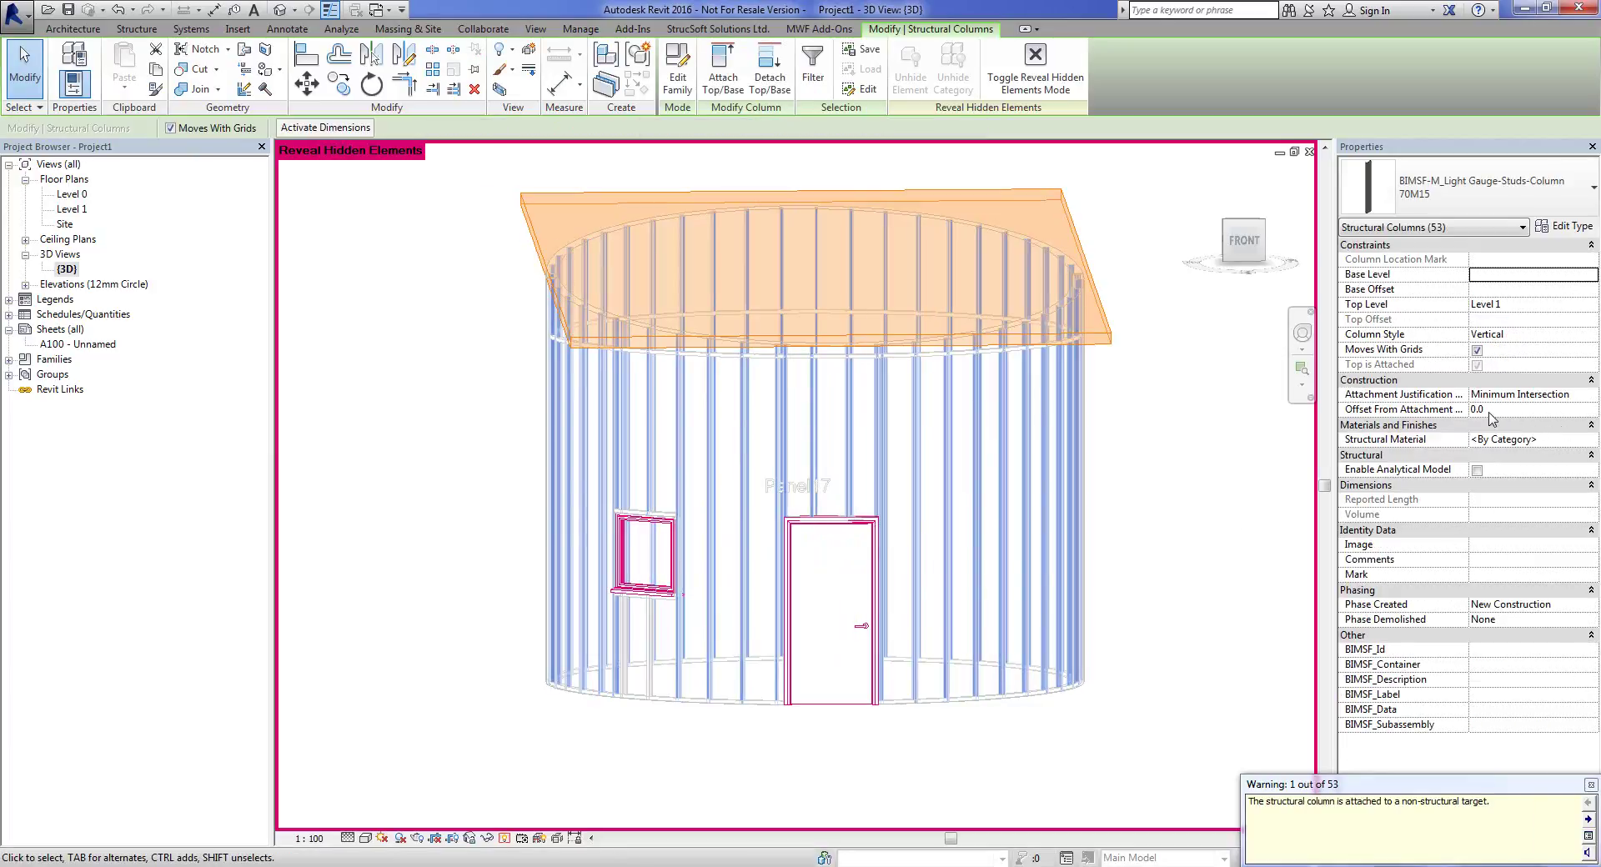
pyautogui.click(1420, 415)
pyautogui.write('-1.2')
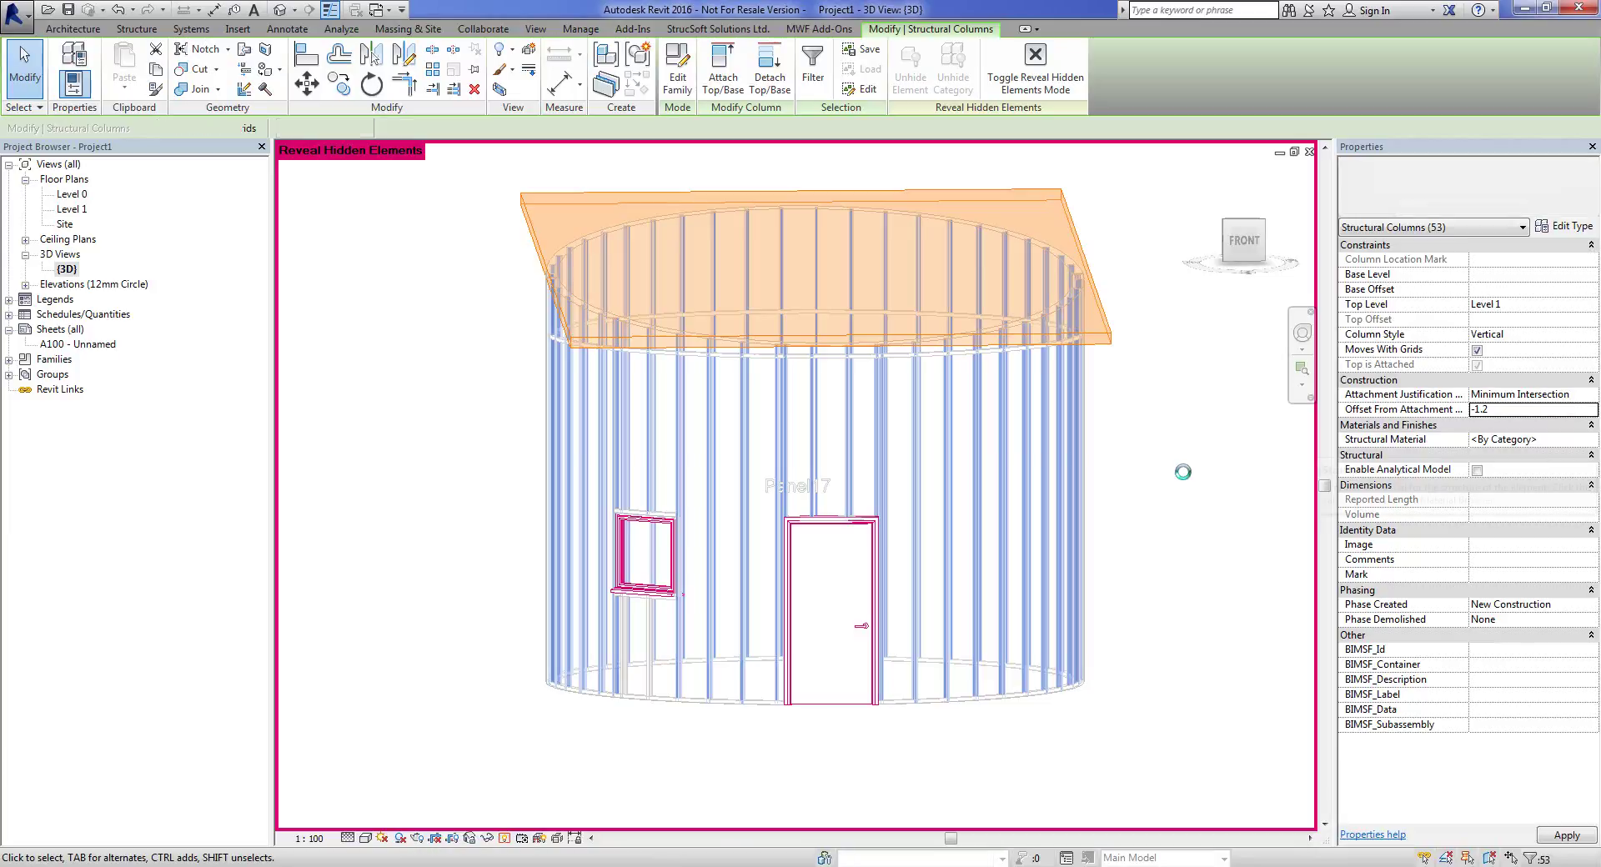
pyautogui.click(1180, 472)
# Examine the attached stud tops against the sloped roof and select one stud to check its attachment constraints.
pyautogui.keyDown('shift'); pyautogui.moveTo(829, 348); pyautogui.dragTo(714, 233, button='middle'); pyautogui.keyUp('shift')
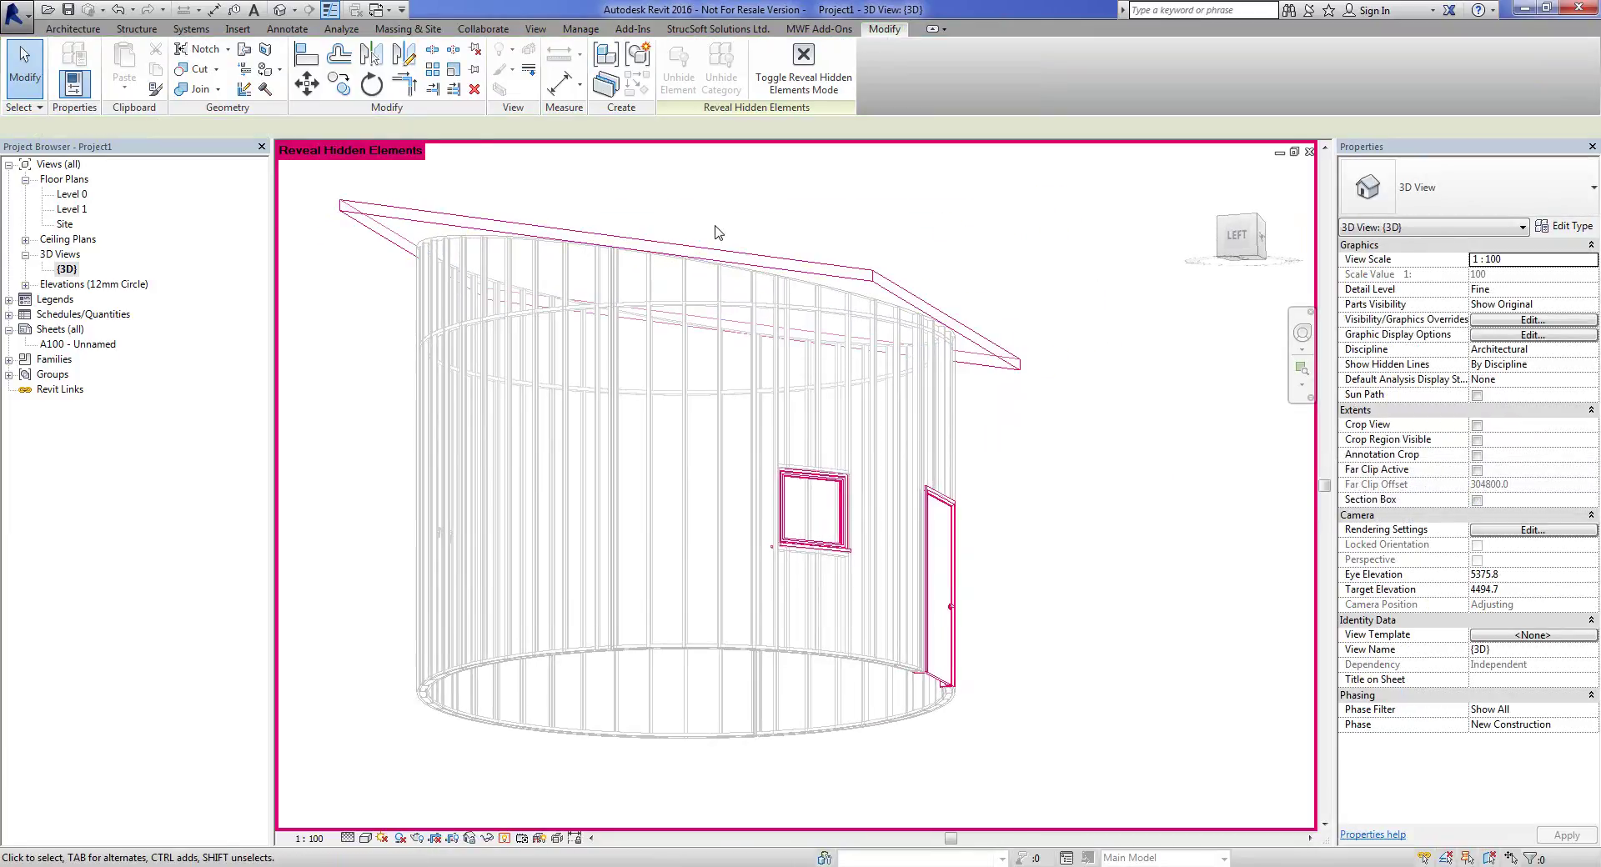
pyautogui.scroll(5, 715, 232)
pyautogui.click(790, 406)
pyautogui.keyDown('shift'); pyautogui.moveTo(1114, 510); pyautogui.dragTo(1011, 597, button='middle'); pyautogui.keyUp('shift')
pyautogui.scroll(-5, 1011, 597)
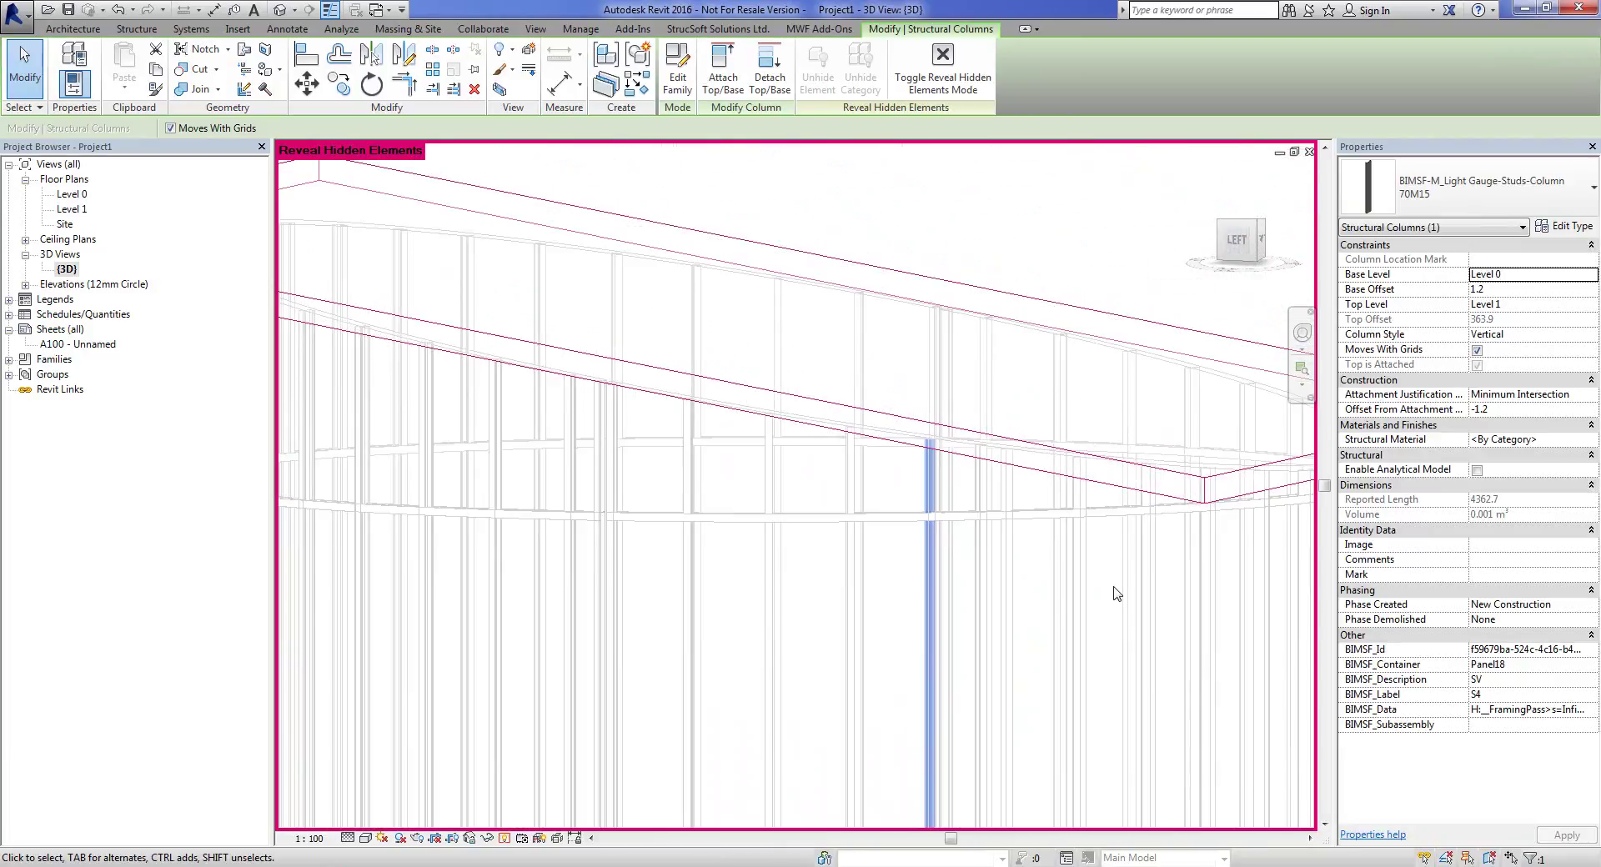
# Turn off the display of hidden elements and view the extended studs and the old top tracks around the cylinder.
pyautogui.click(504, 837)
pyautogui.keyDown('shift'); pyautogui.moveTo(1043, 625); pyautogui.dragTo(533, 515, button='middle'); pyautogui.keyUp('shift')
pyautogui.scroll(-2, 842, 712)
pyautogui.keyDown('shift'); pyautogui.moveTo(871, 475); pyautogui.dragTo(1170, 376, button='middle'); pyautogui.keyUp('shift')
pyautogui.moveTo(829, 421); pyautogui.dragTo(1121, 464, button='middle')
pyautogui.keyDown('shift'); pyautogui.moveTo(997, 289); pyautogui.dragTo(743, 267, button='middle'); pyautogui.keyUp('shift')
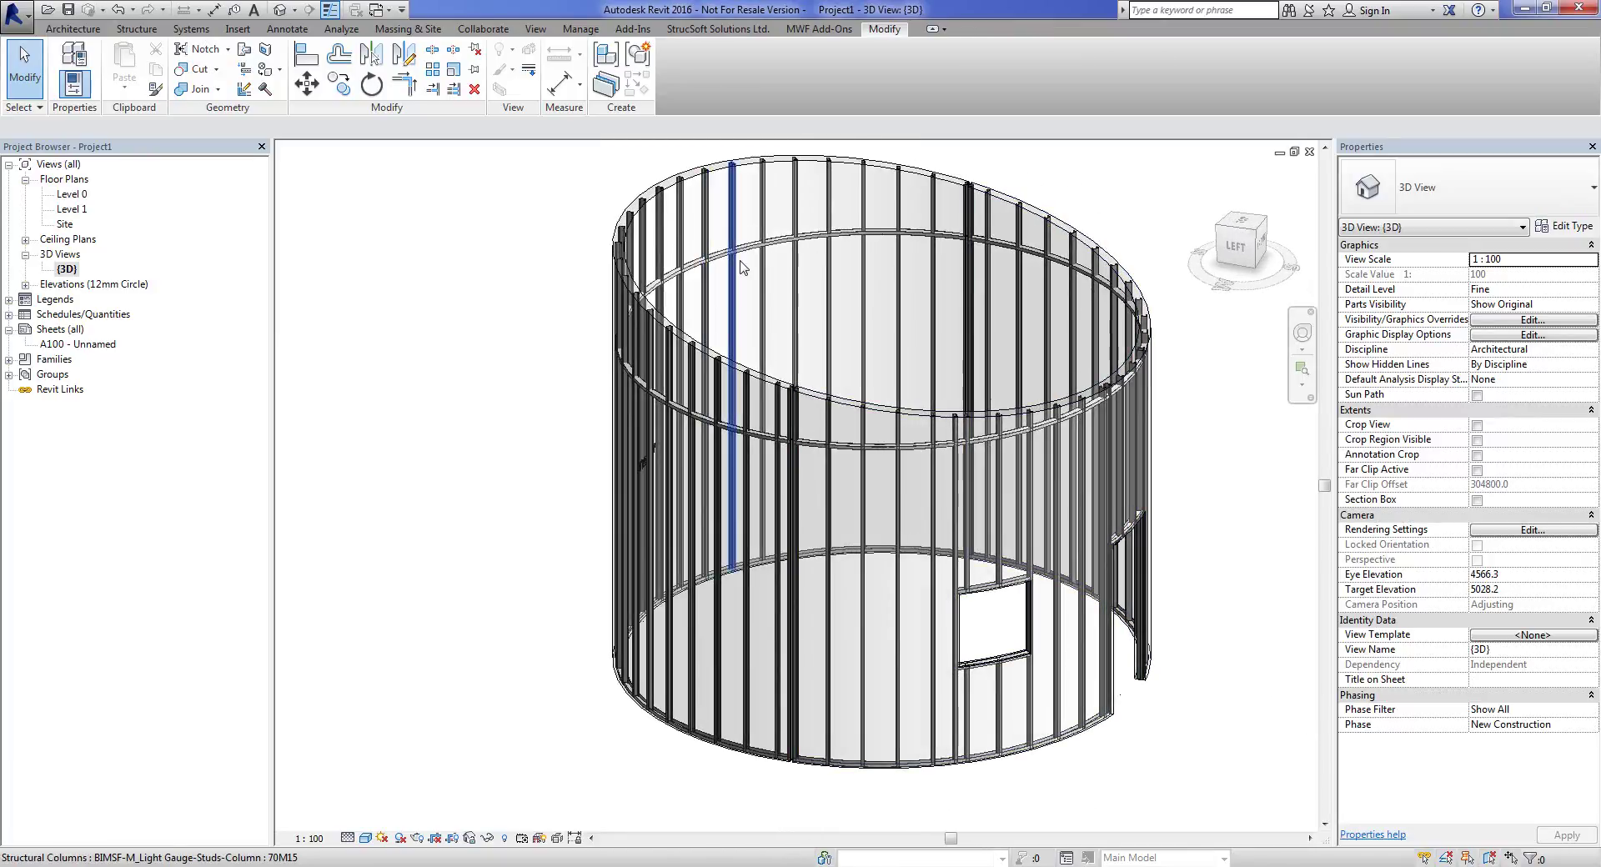
pyautogui.moveTo(943, 278); pyautogui.dragTo(1004, 387, button='middle')
# Align the Panel17 half's curved top track with the sloped top face of its wall.
pyautogui.click(877, 373)
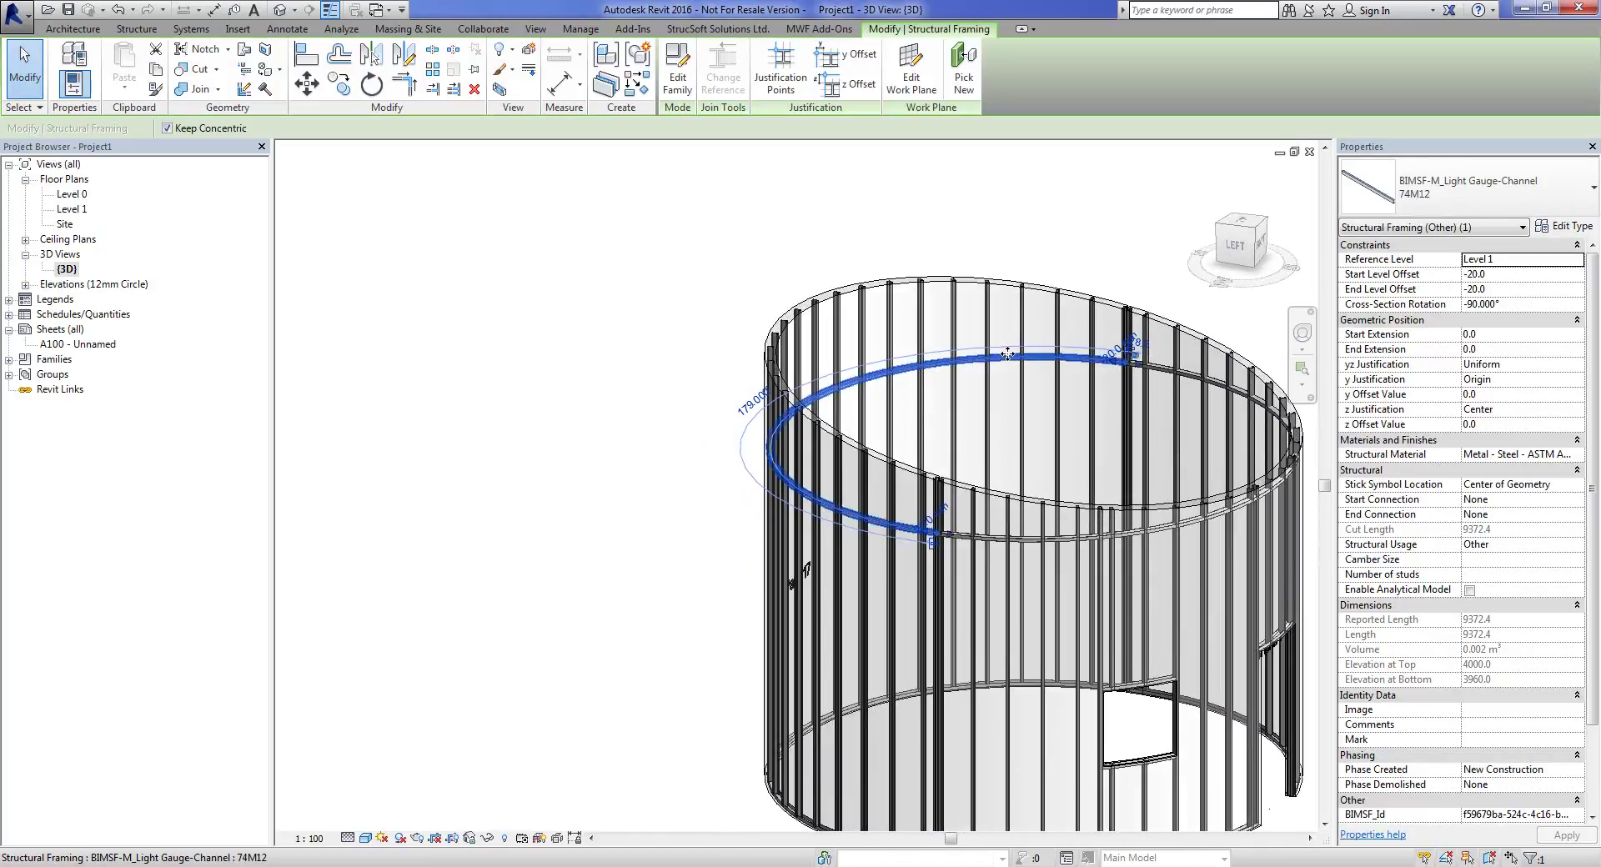
pyautogui.scroll(2, 874, 416)
pyautogui.moveTo(875, 421); pyautogui.dragTo(927, 578, button='middle')
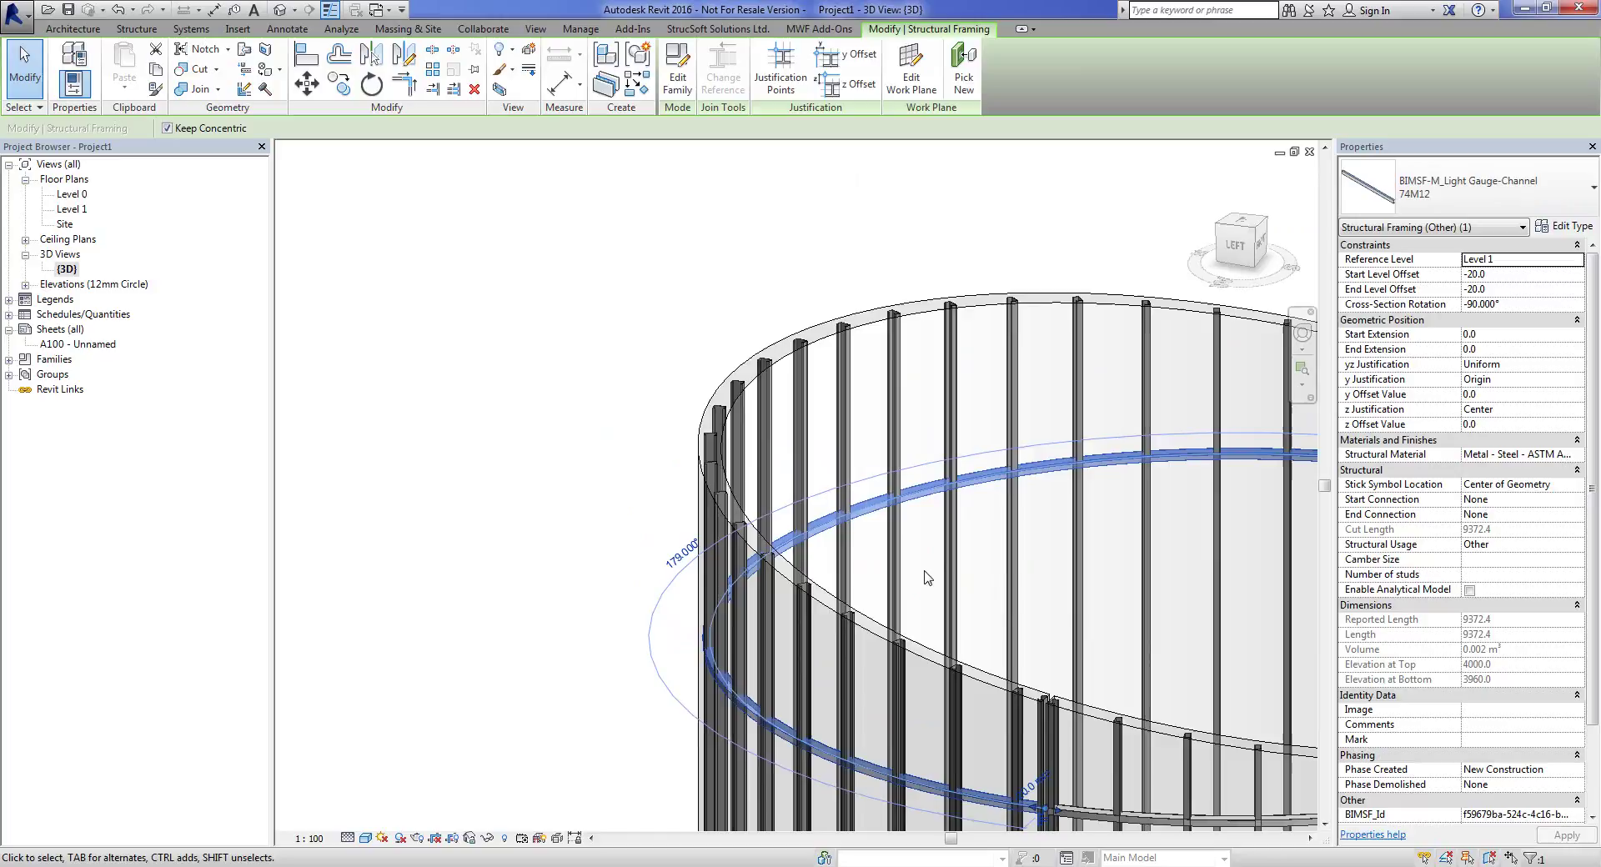
pyautogui.keyDown('shift'); pyautogui.moveTo(983, 521); pyautogui.dragTo(935, 576, button='middle'); pyautogui.keyUp('shift')
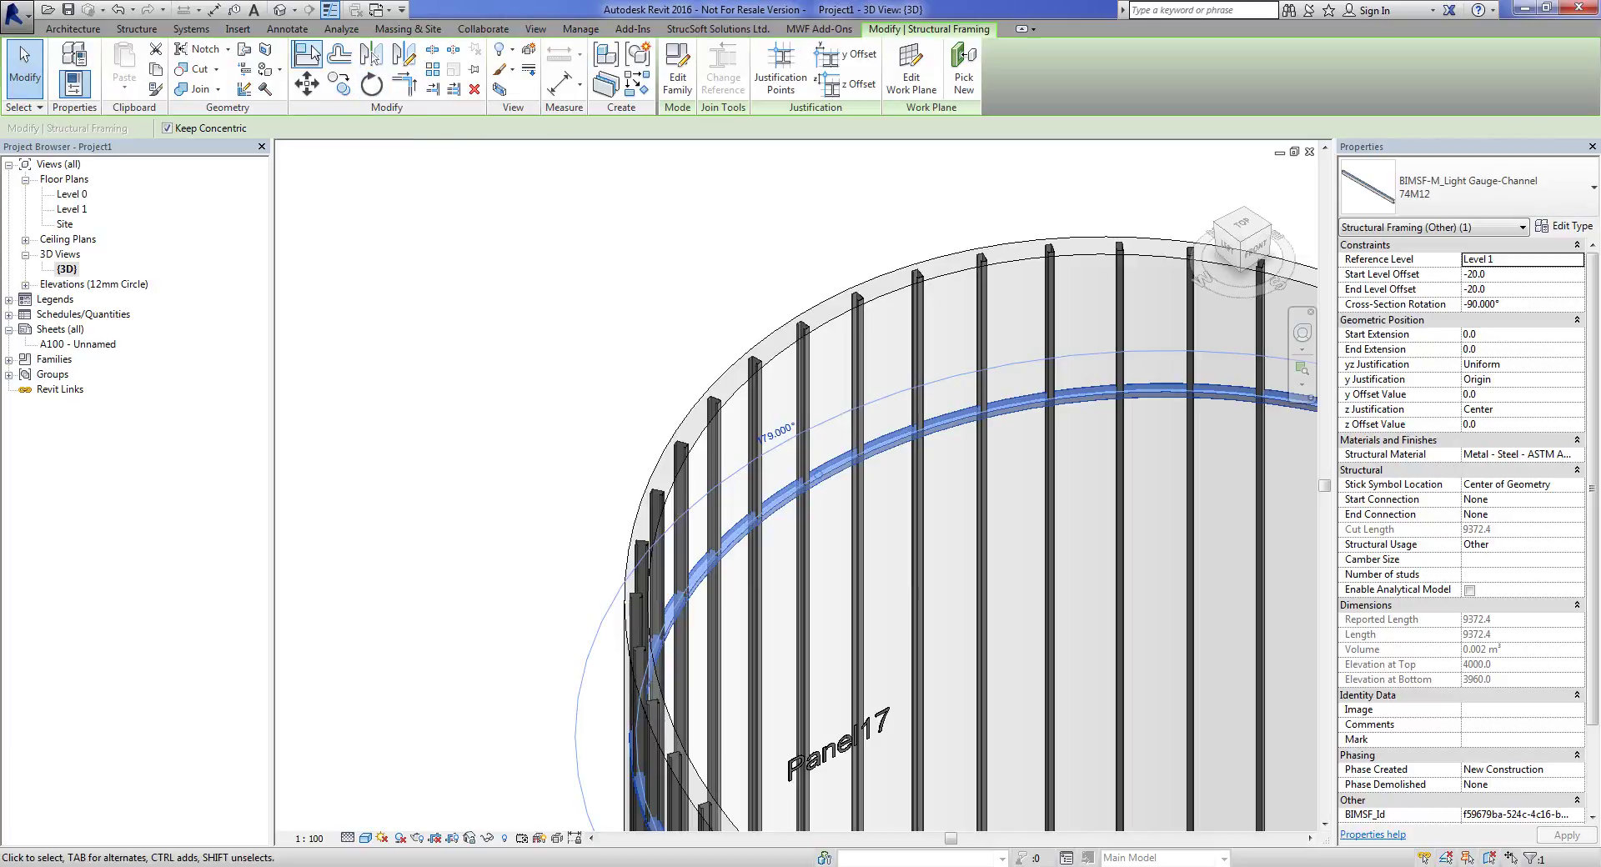
pyautogui.click(308, 55)
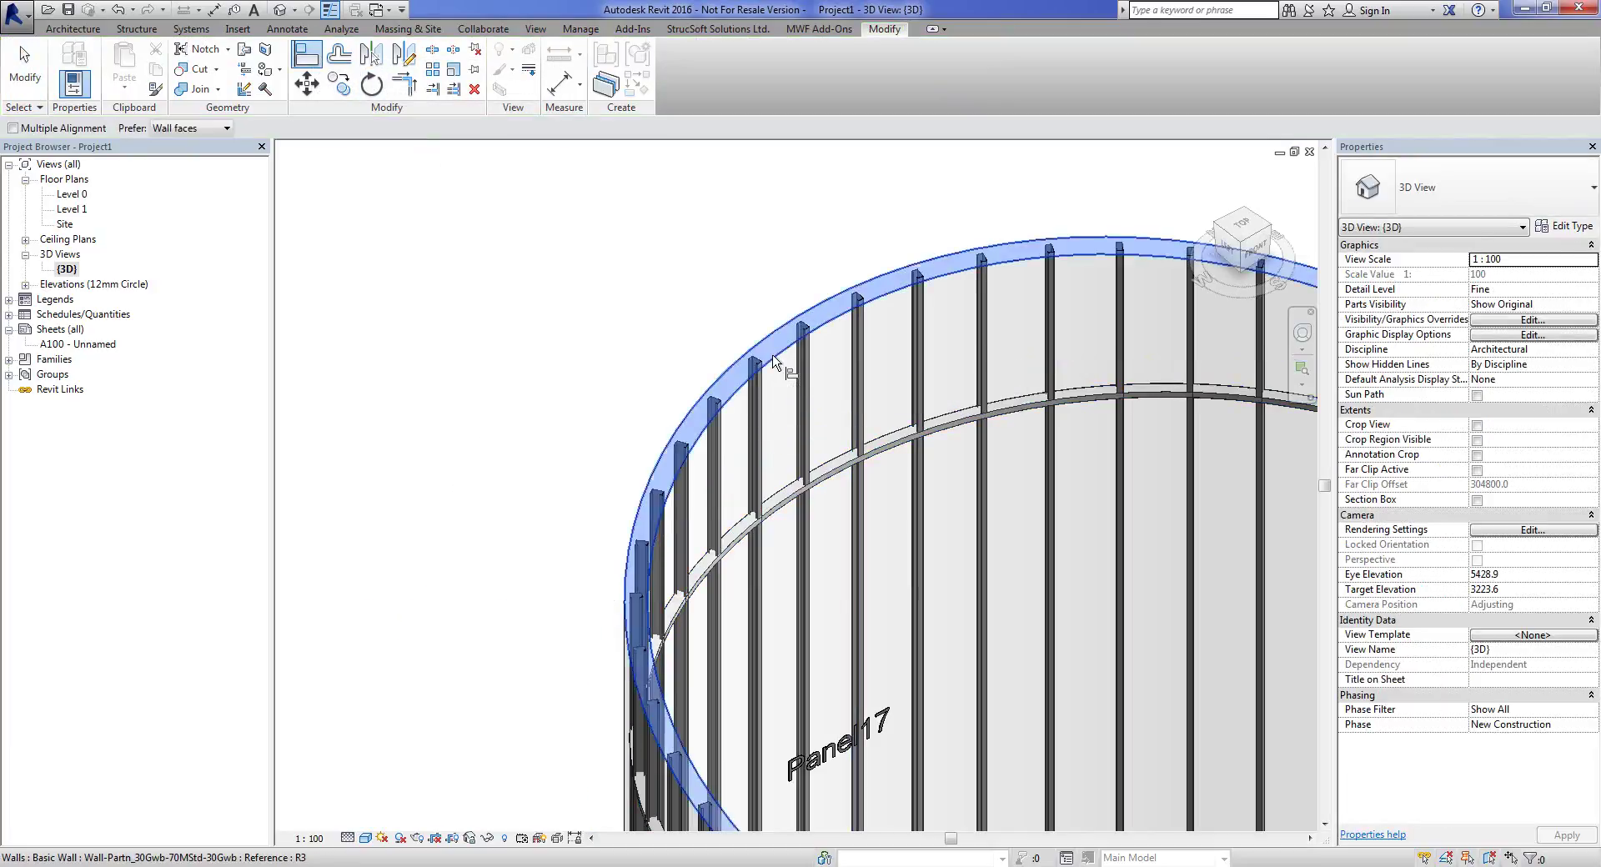
pyautogui.scroll(3, 782, 494)
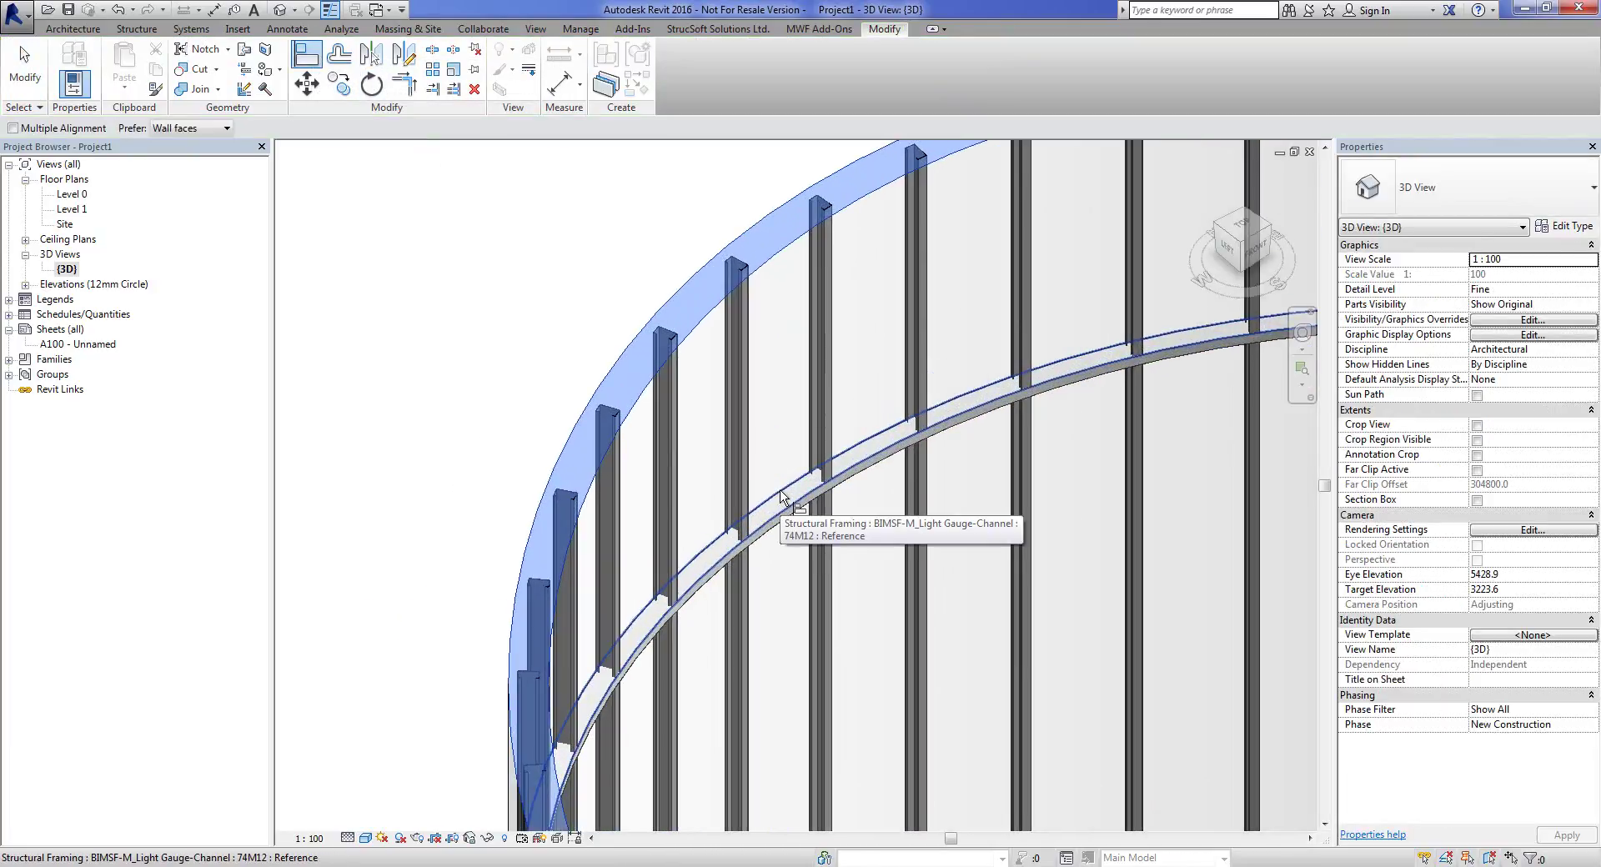
pyautogui.click(782, 494)
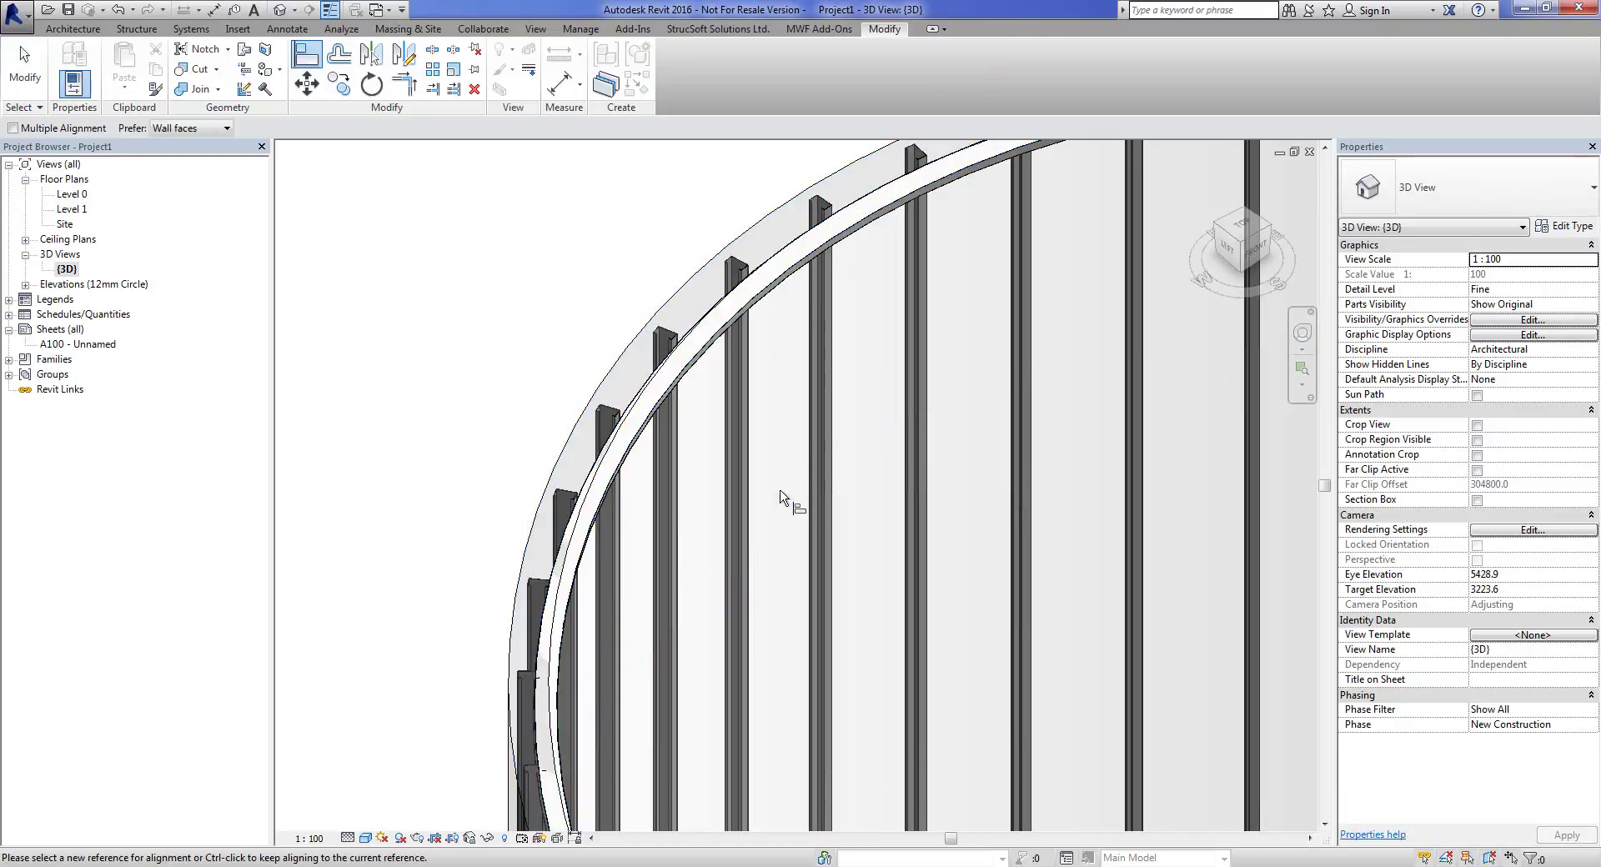
pyautogui.click(677, 304)
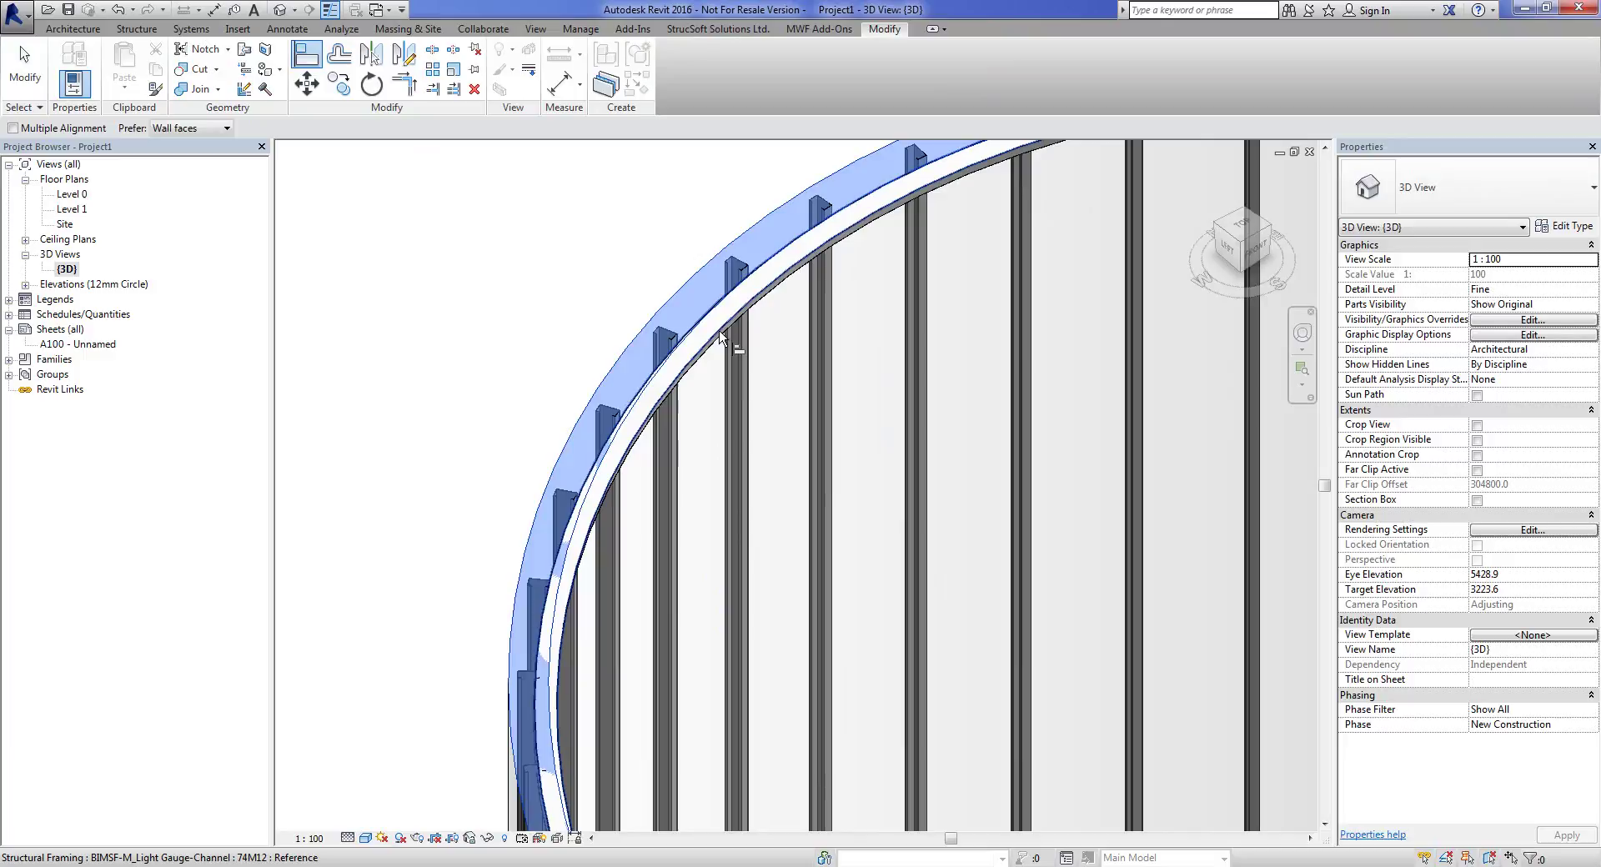
pyautogui.click(723, 340)
# Align the curved top track of the half with the door and window to the sloped top face of its wall.
pyautogui.scroll(-3, 774, 464)
pyautogui.keyDown('shift'); pyautogui.moveTo(972, 514); pyautogui.dragTo(832, 490, button='middle'); pyautogui.keyUp('shift')
pyautogui.moveTo(965, 688); pyautogui.dragTo(909, 250, button='middle')
pyautogui.scroll(2, 871, 412)
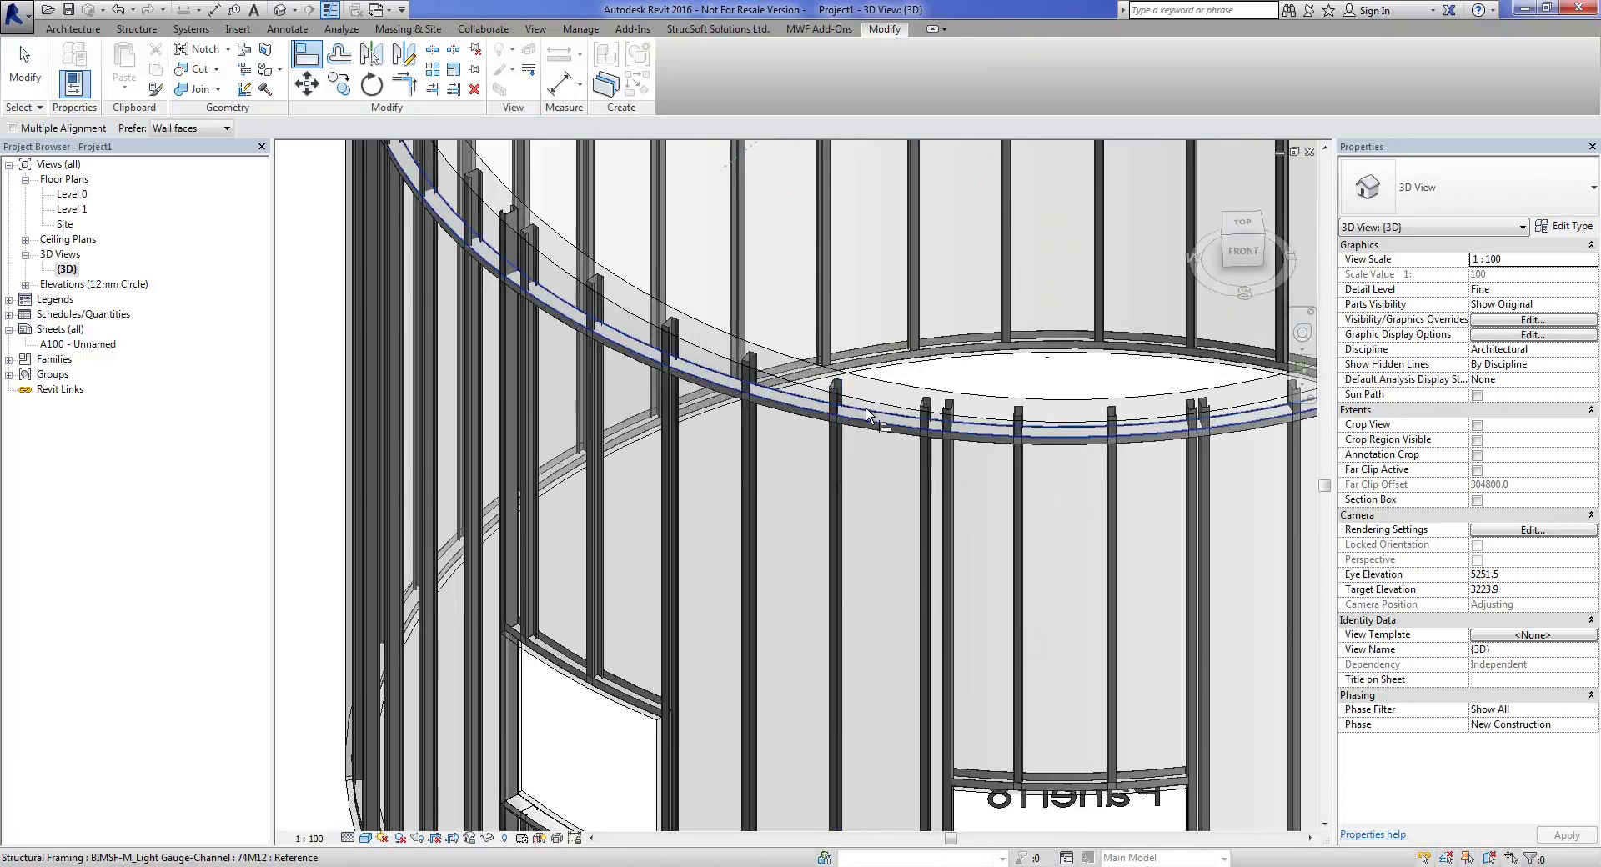
pyautogui.click(871, 406)
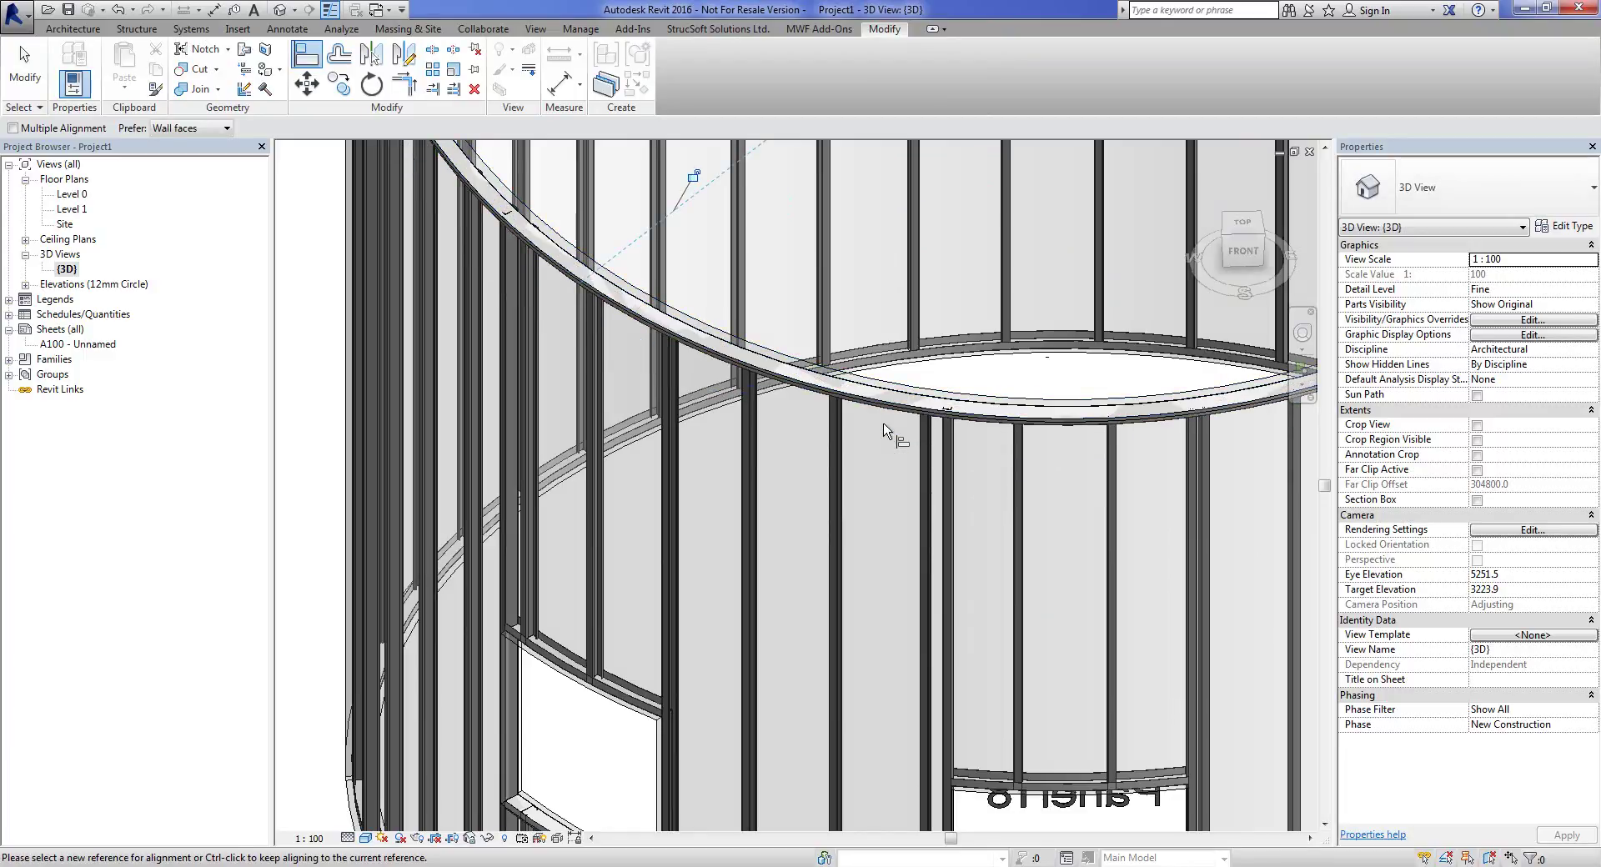
pyautogui.scroll(-3, 884, 426)
pyautogui.moveTo(917, 362); pyautogui.dragTo(920, 589, button='middle')
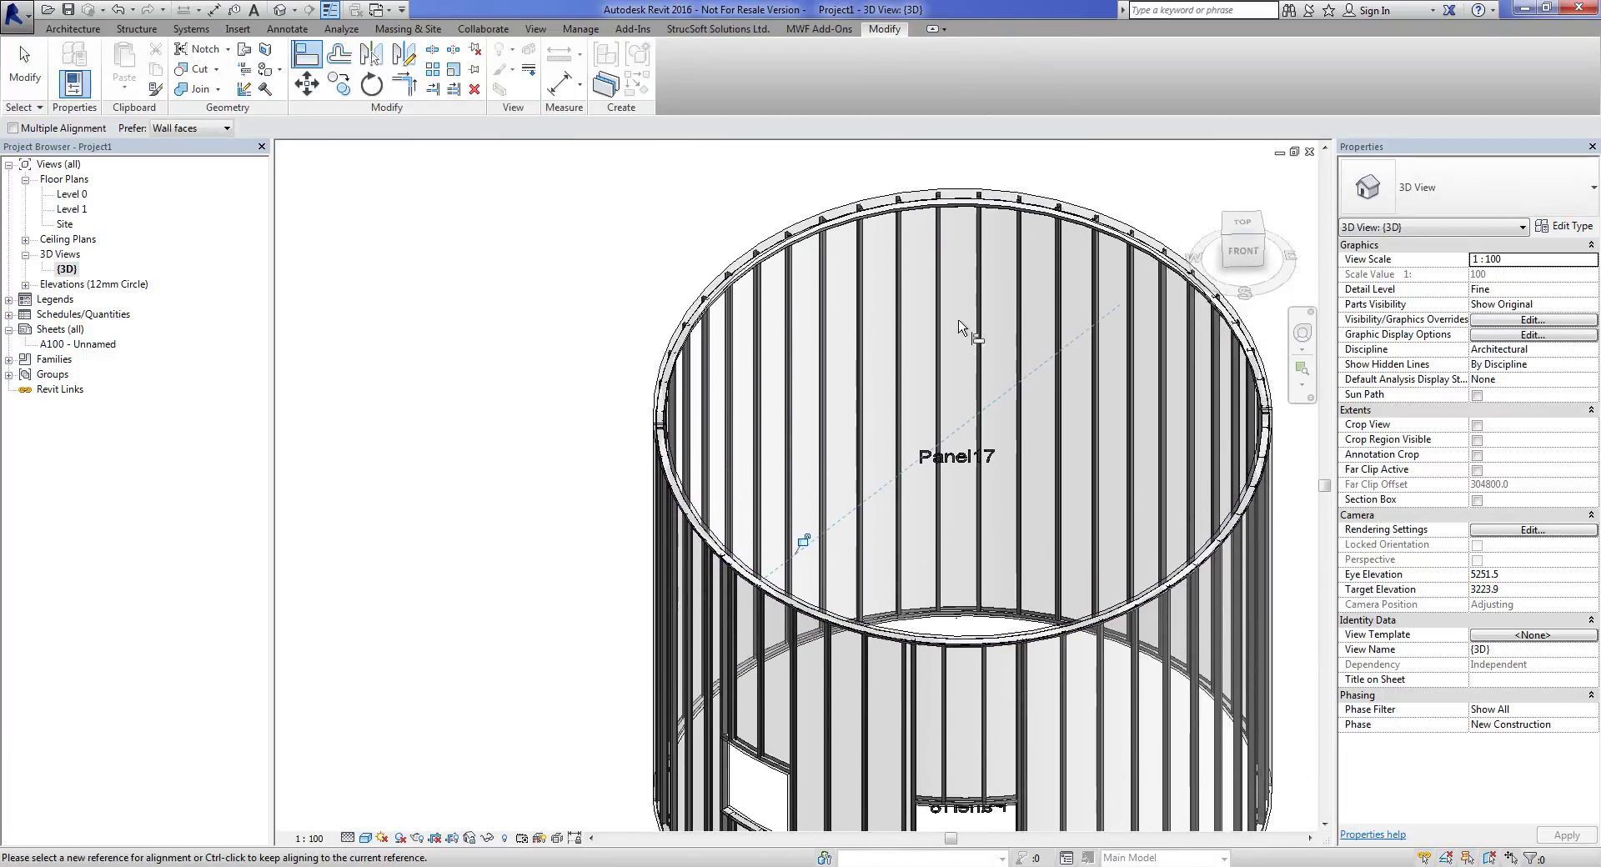
# In the top view, move the inward-shifted Panel17 top track outward so it sits over the wall's studs.
pyautogui.keyDown('shift'); pyautogui.moveTo(963, 325); pyautogui.dragTo(979, 500, button='middle'); pyautogui.keyUp('shift')
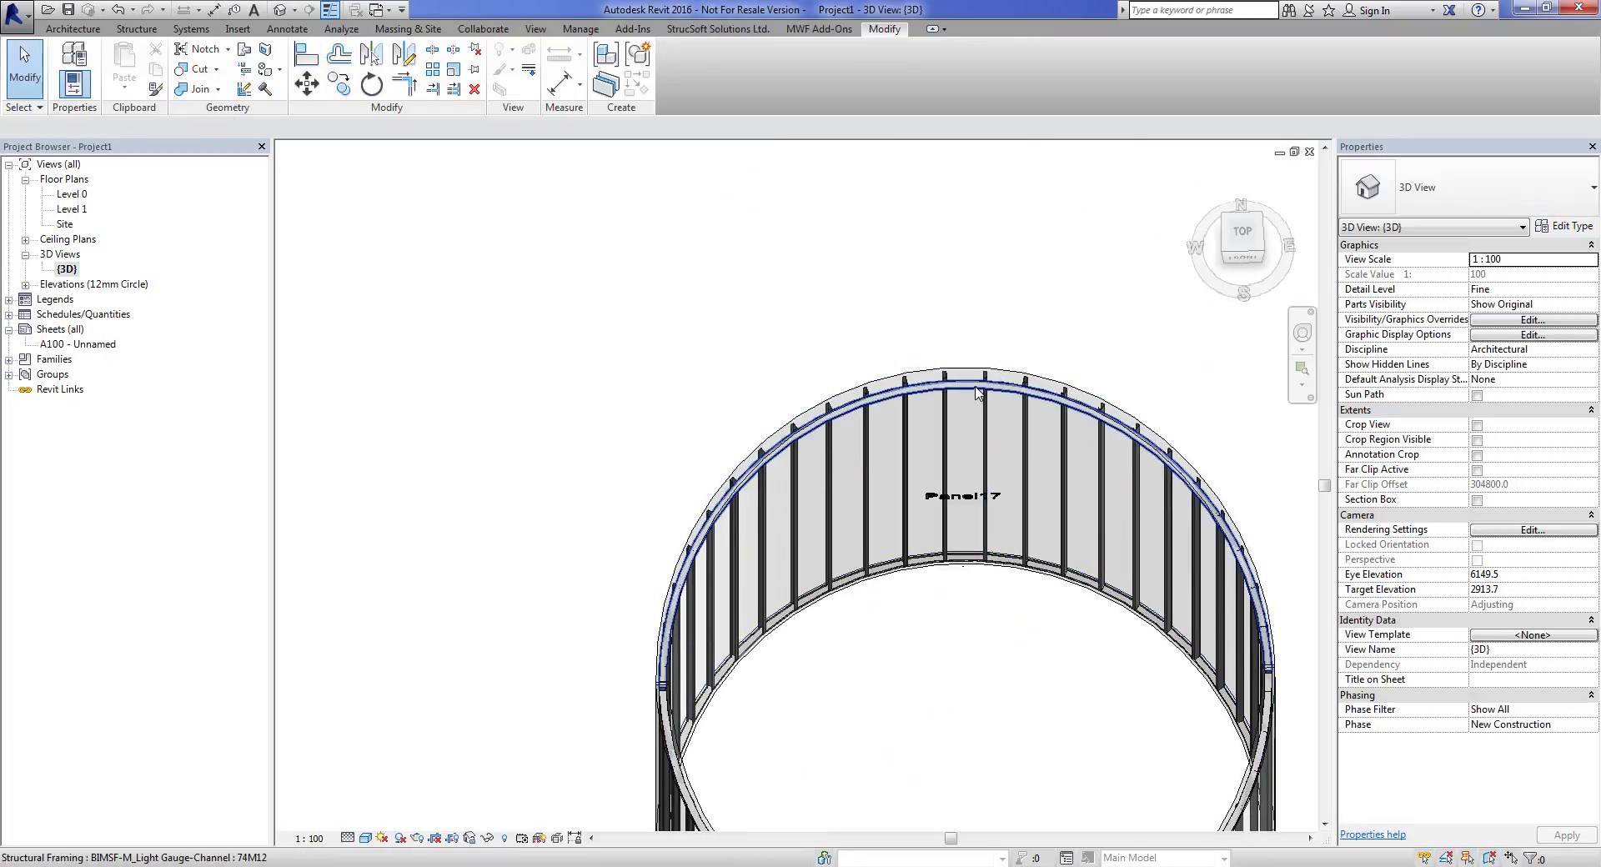
pyautogui.click(980, 390)
pyautogui.click(1228, 244)
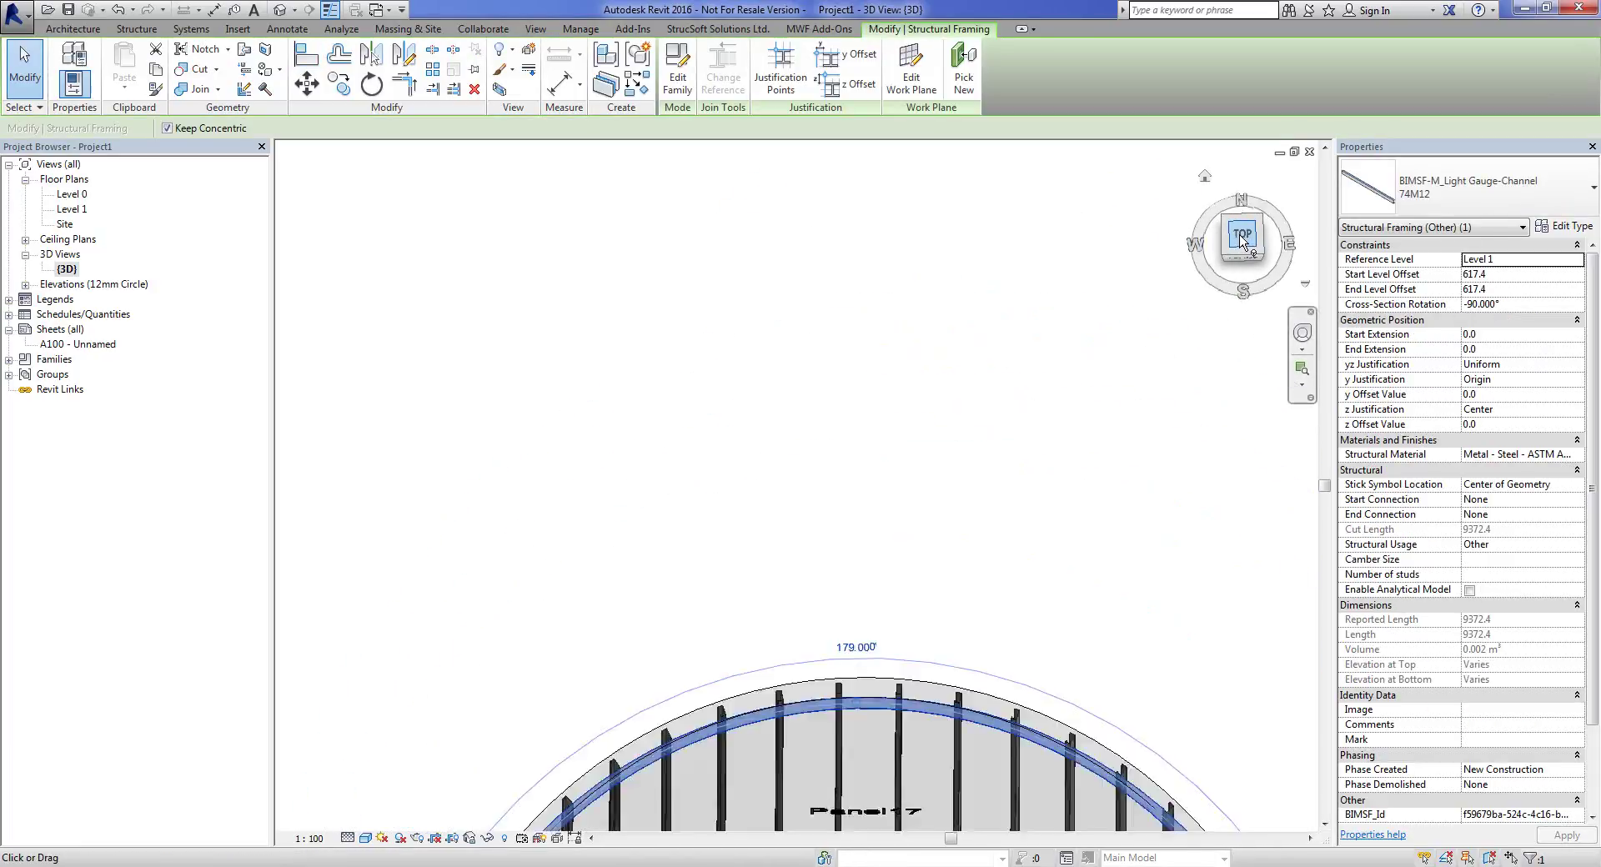
pyautogui.scroll(3, 877, 367)
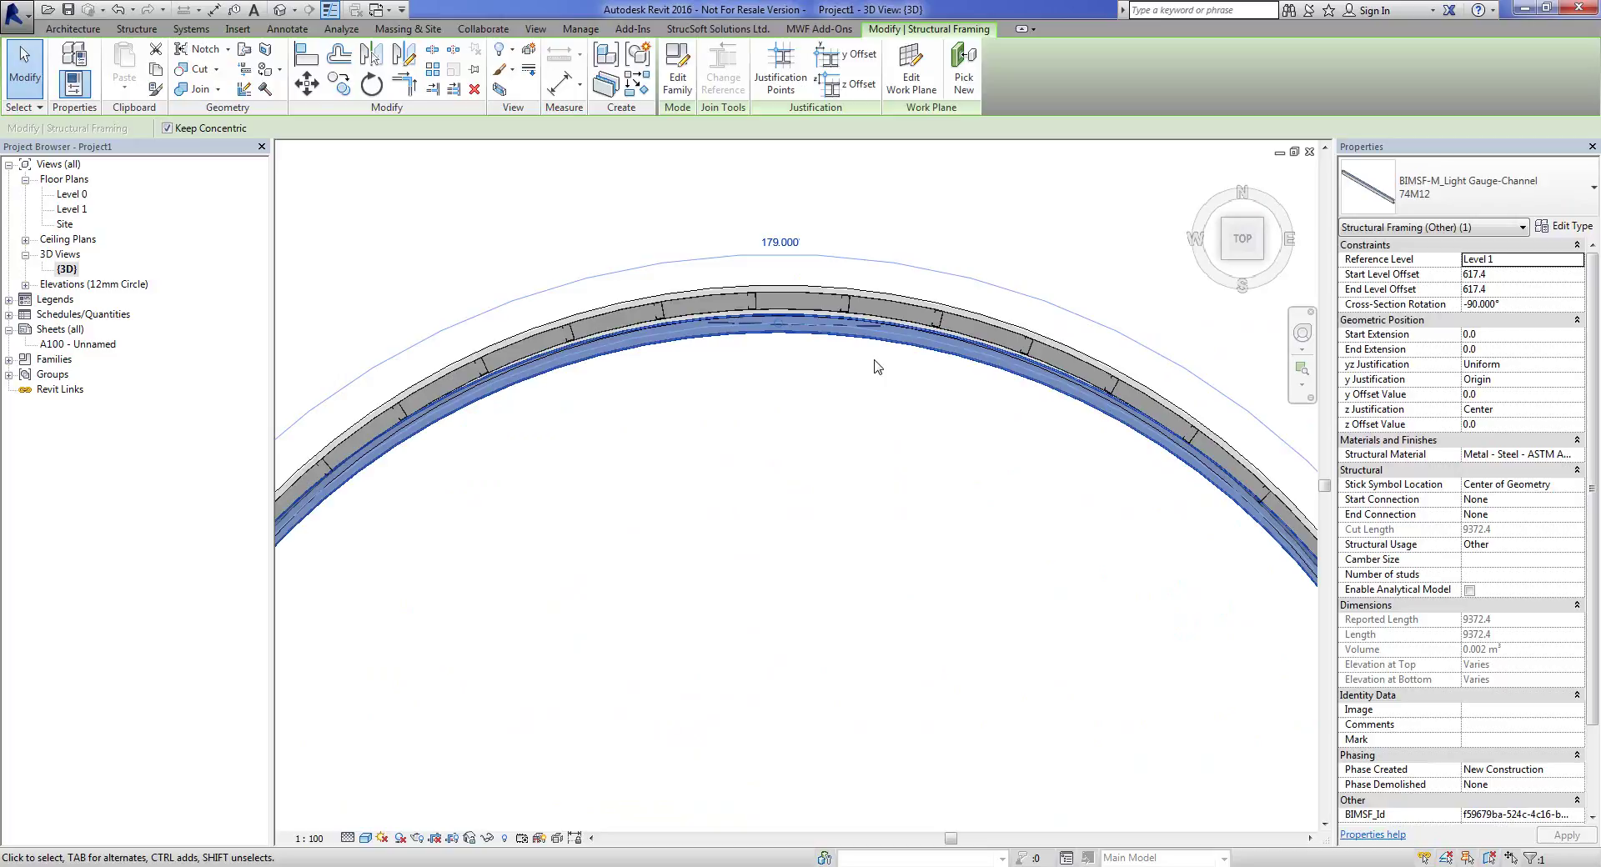
pyautogui.scroll(-2, 867, 546)
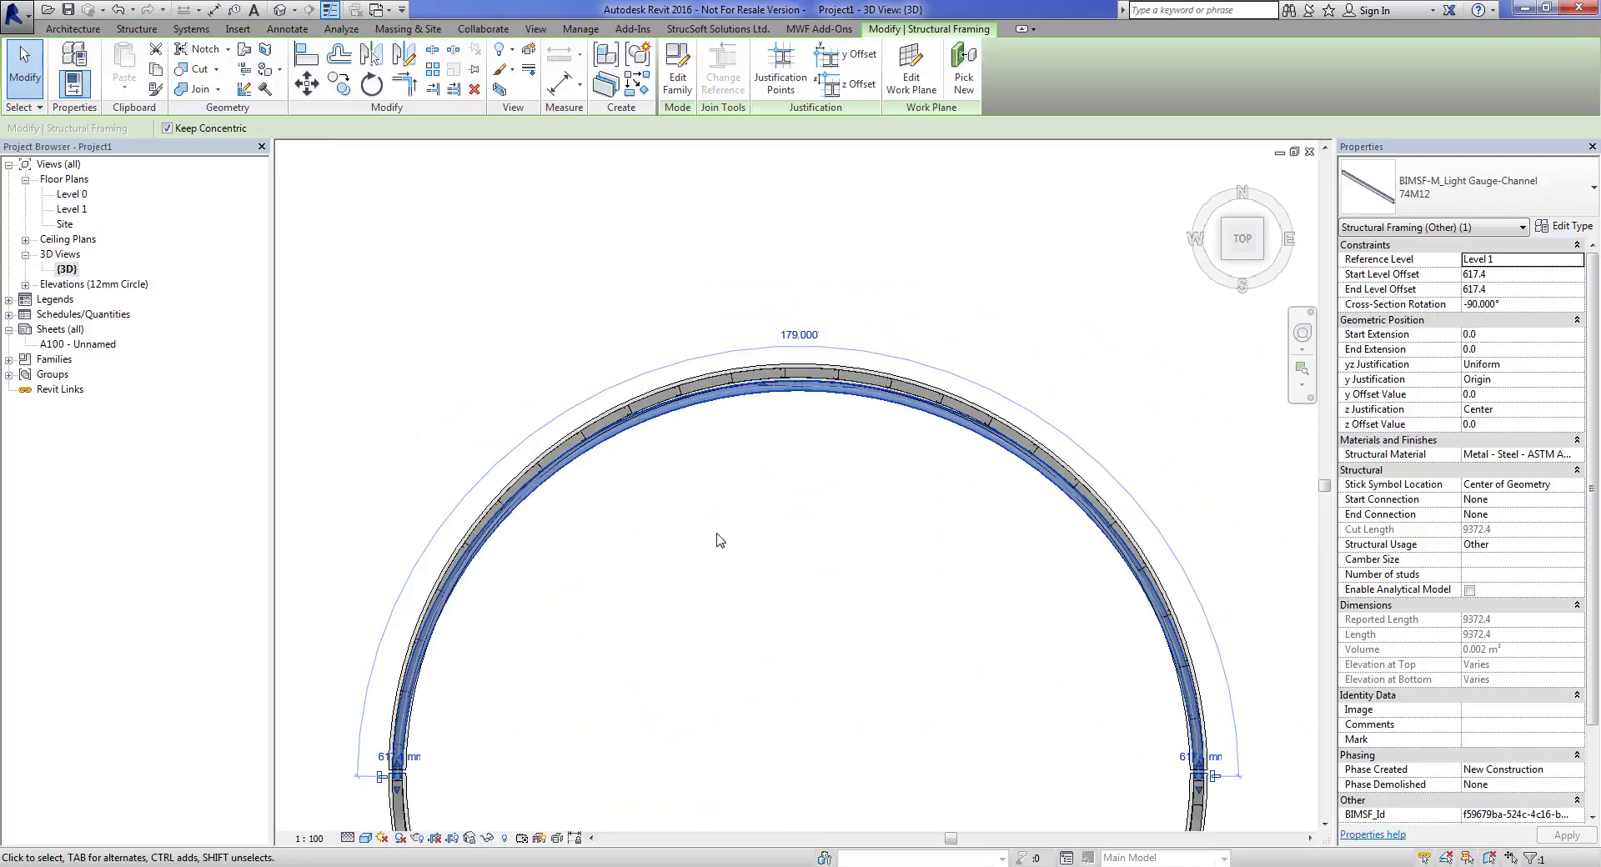
pyautogui.scroll(2, 807, 442)
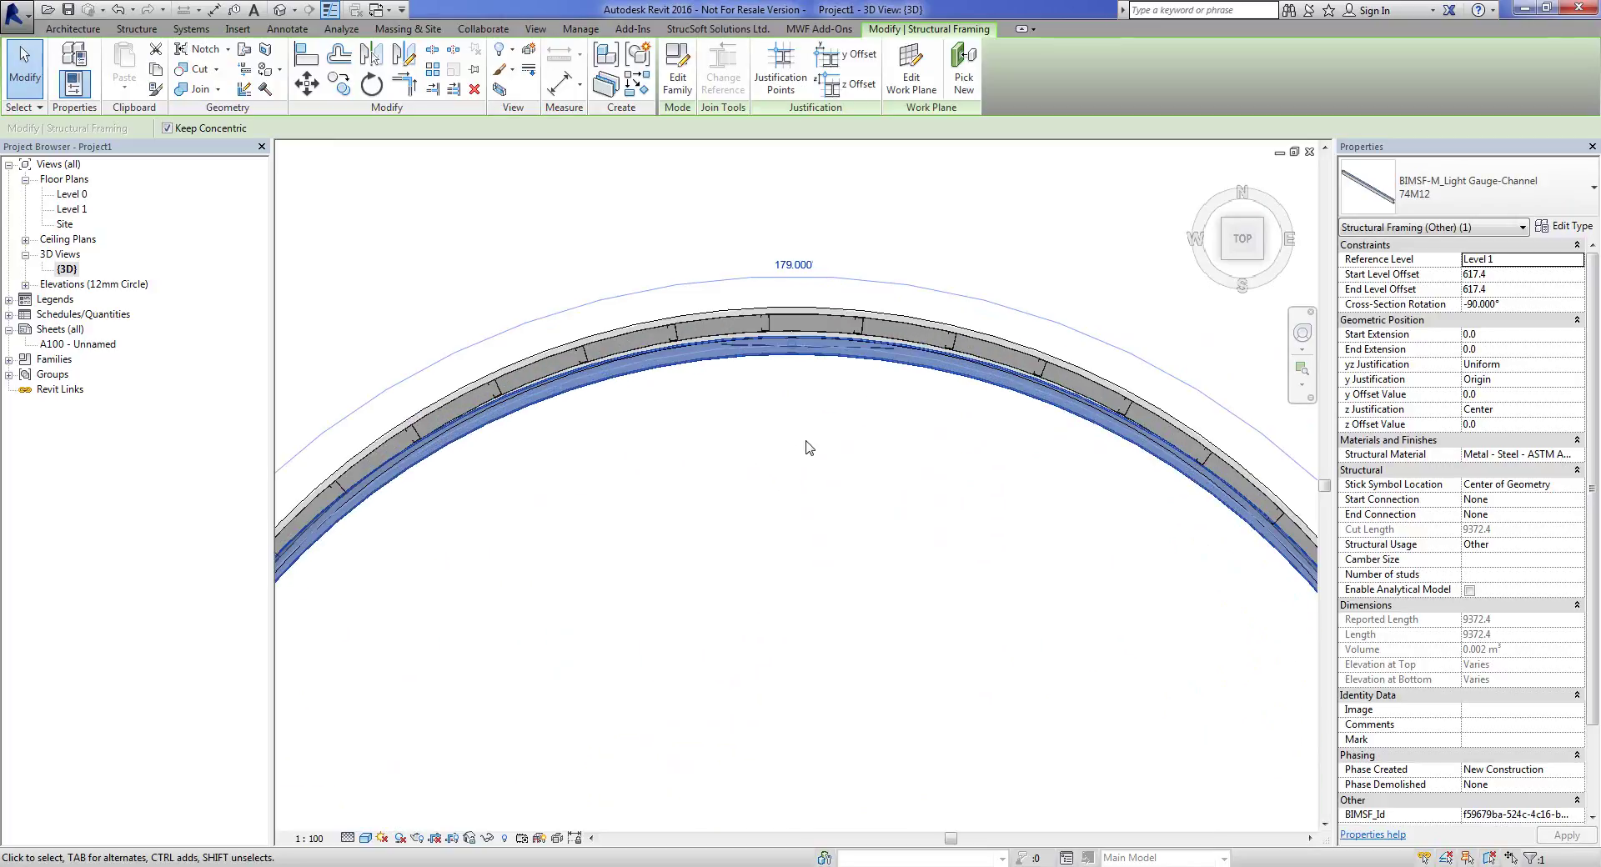
pyautogui.click(307, 83)
pyautogui.scroll(3, 781, 320)
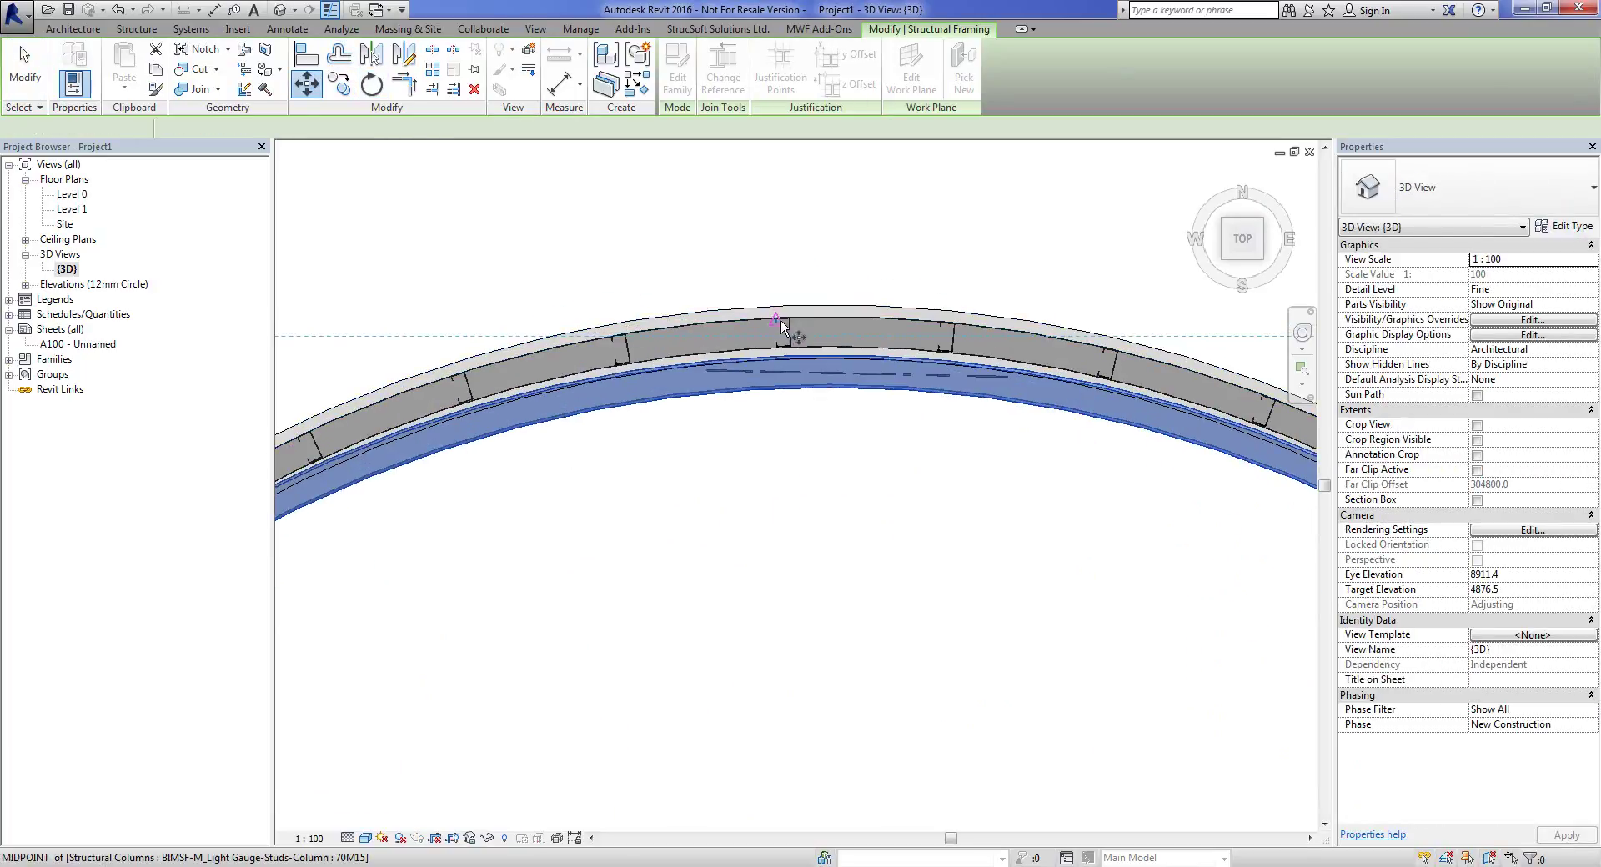
pyautogui.click(890, 370)
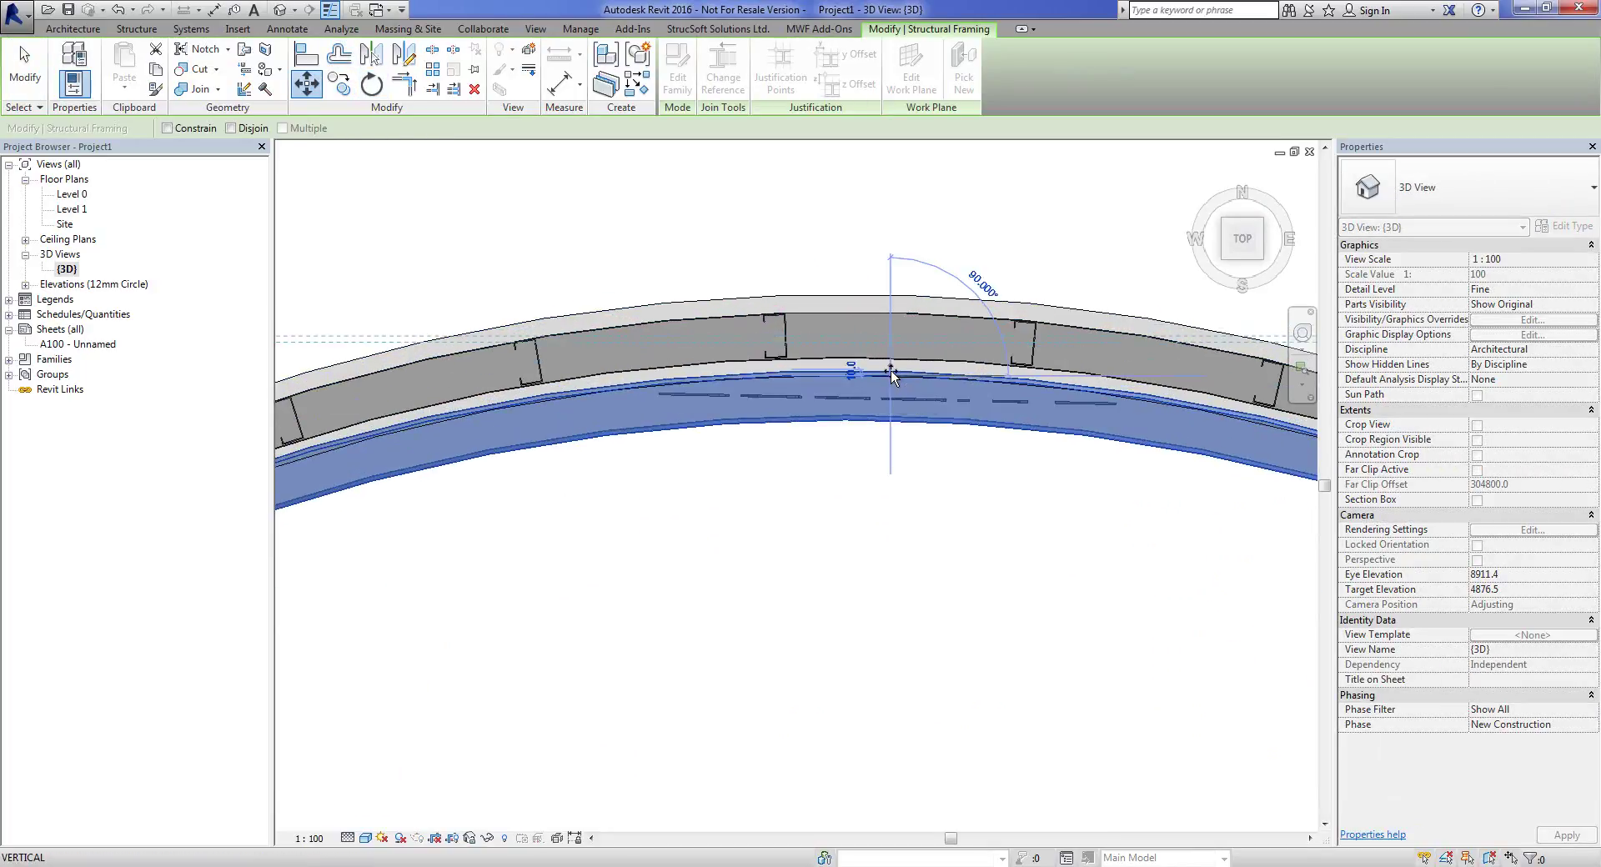
pyautogui.click(891, 310)
pyautogui.scroll(-5, 917, 392)
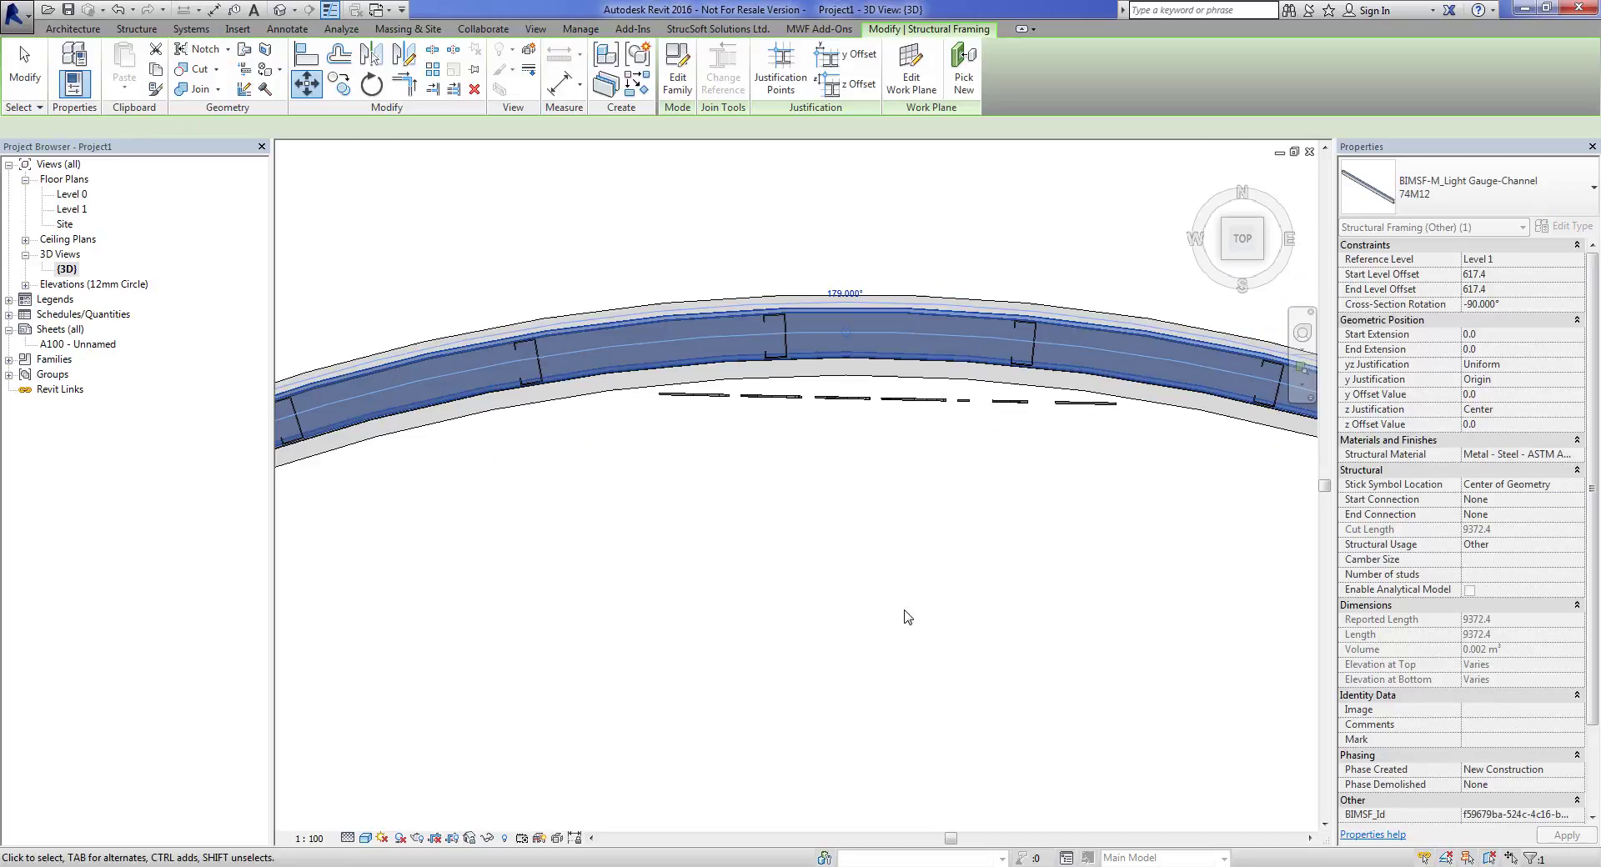
# Return to an angled 3D view and closely examine the moved track against the stud tops and the wall's upper face.
pyautogui.moveTo(919, 388); pyautogui.dragTo(959, 77, button='middle')
pyautogui.moveTo(772, 606); pyautogui.dragTo(573, 446, button='middle')
pyautogui.keyDown('shift'); pyautogui.moveTo(807, 544); pyautogui.dragTo(954, 507, button='middle'); pyautogui.keyUp('shift')
pyautogui.click(425, 199)
pyautogui.scroll(-3, 427, 205)
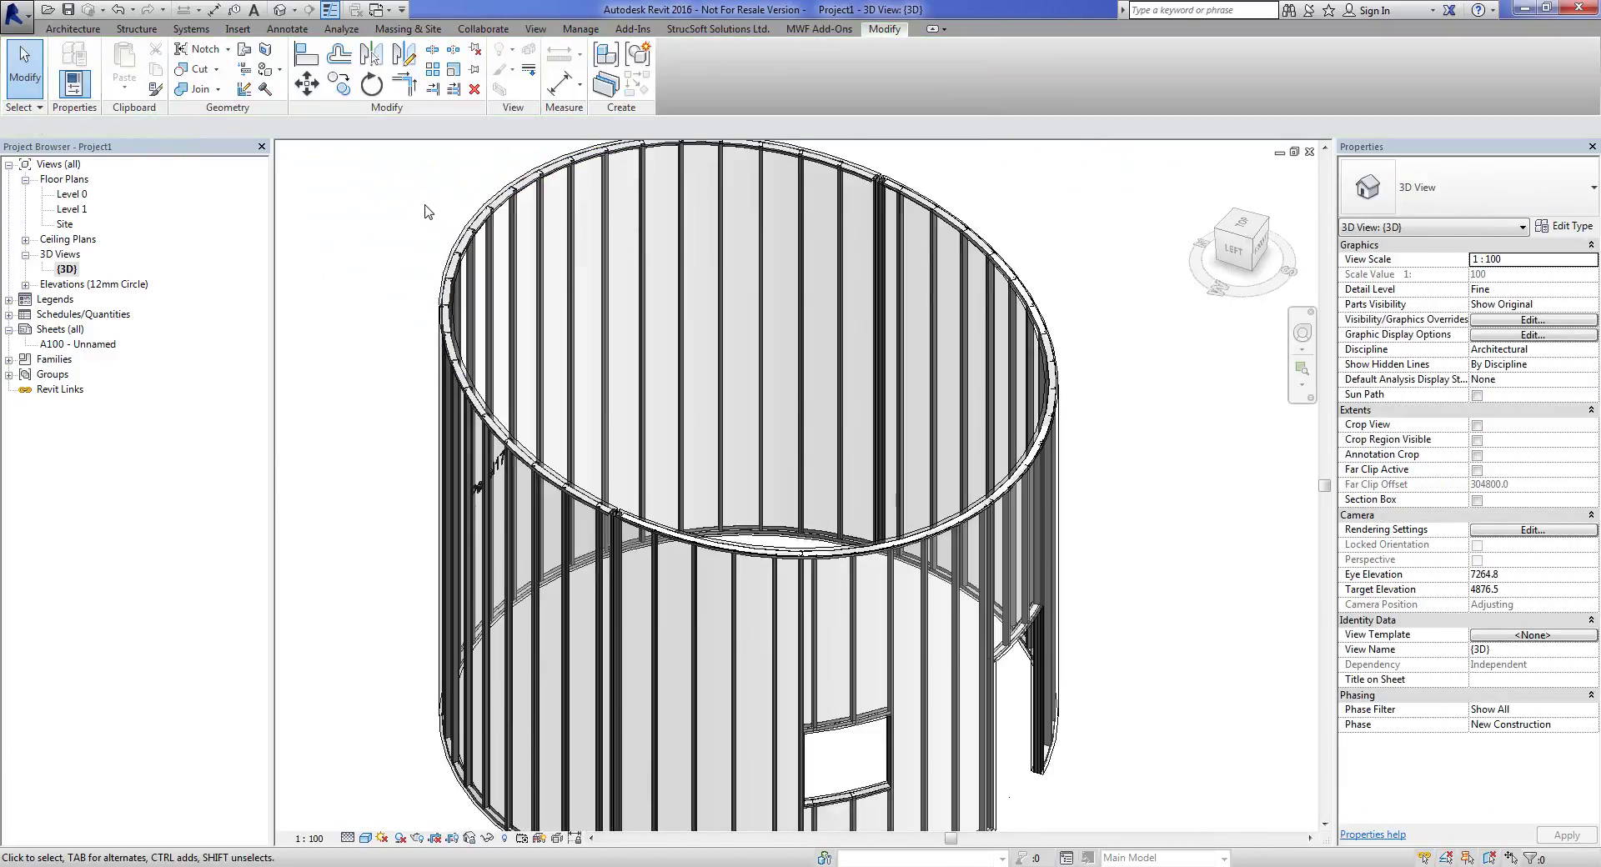
pyautogui.scroll(10, 711, 346)
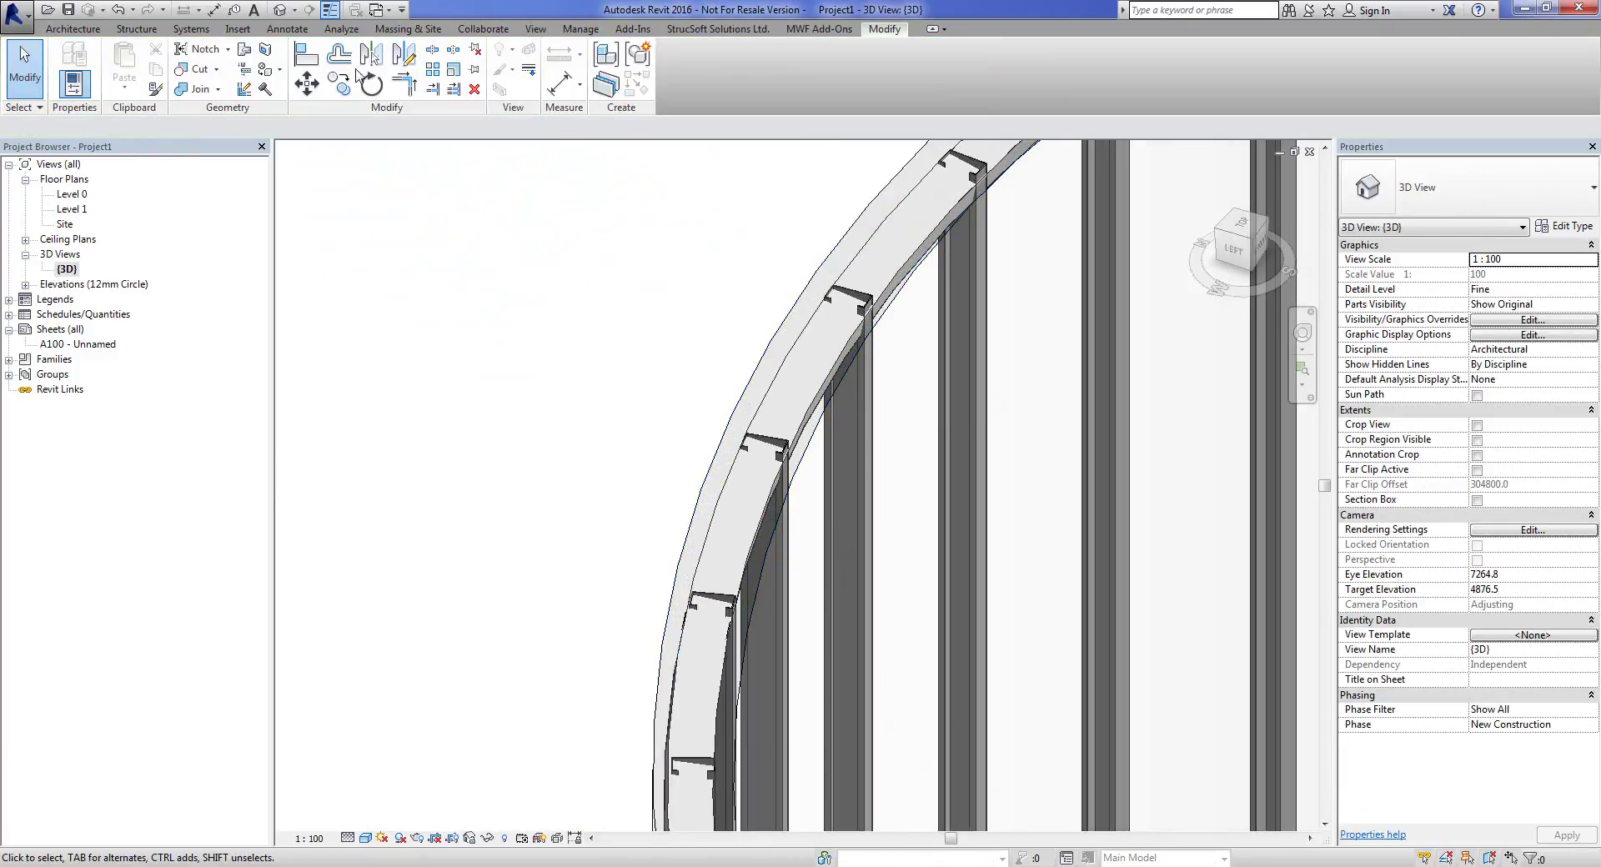
pyautogui.click(315, 67)
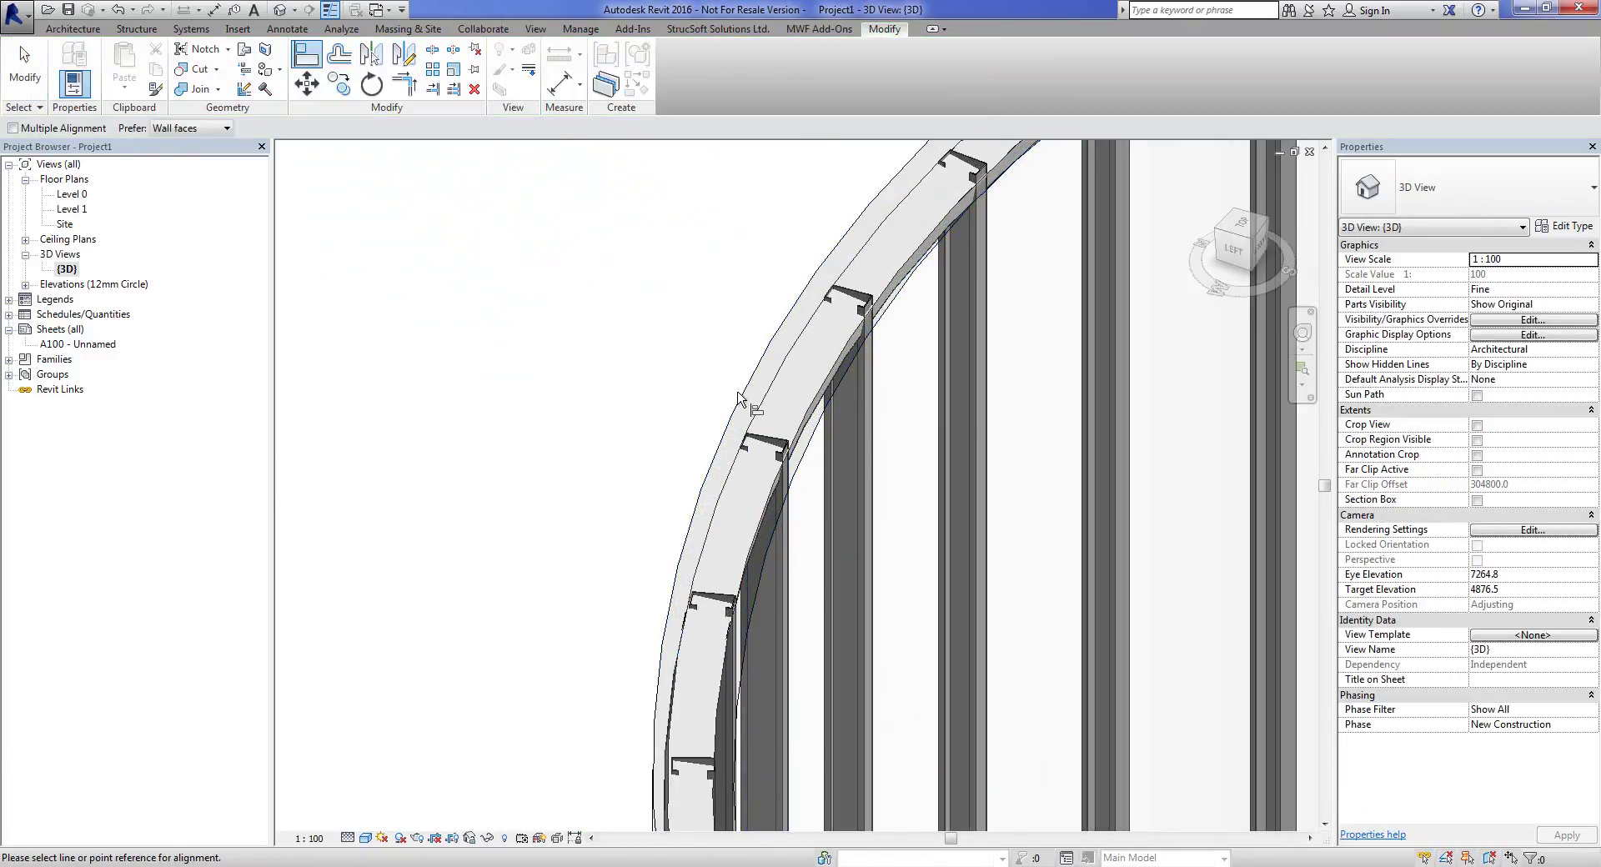
pyautogui.press('Escape')
pyautogui.press('Escape')
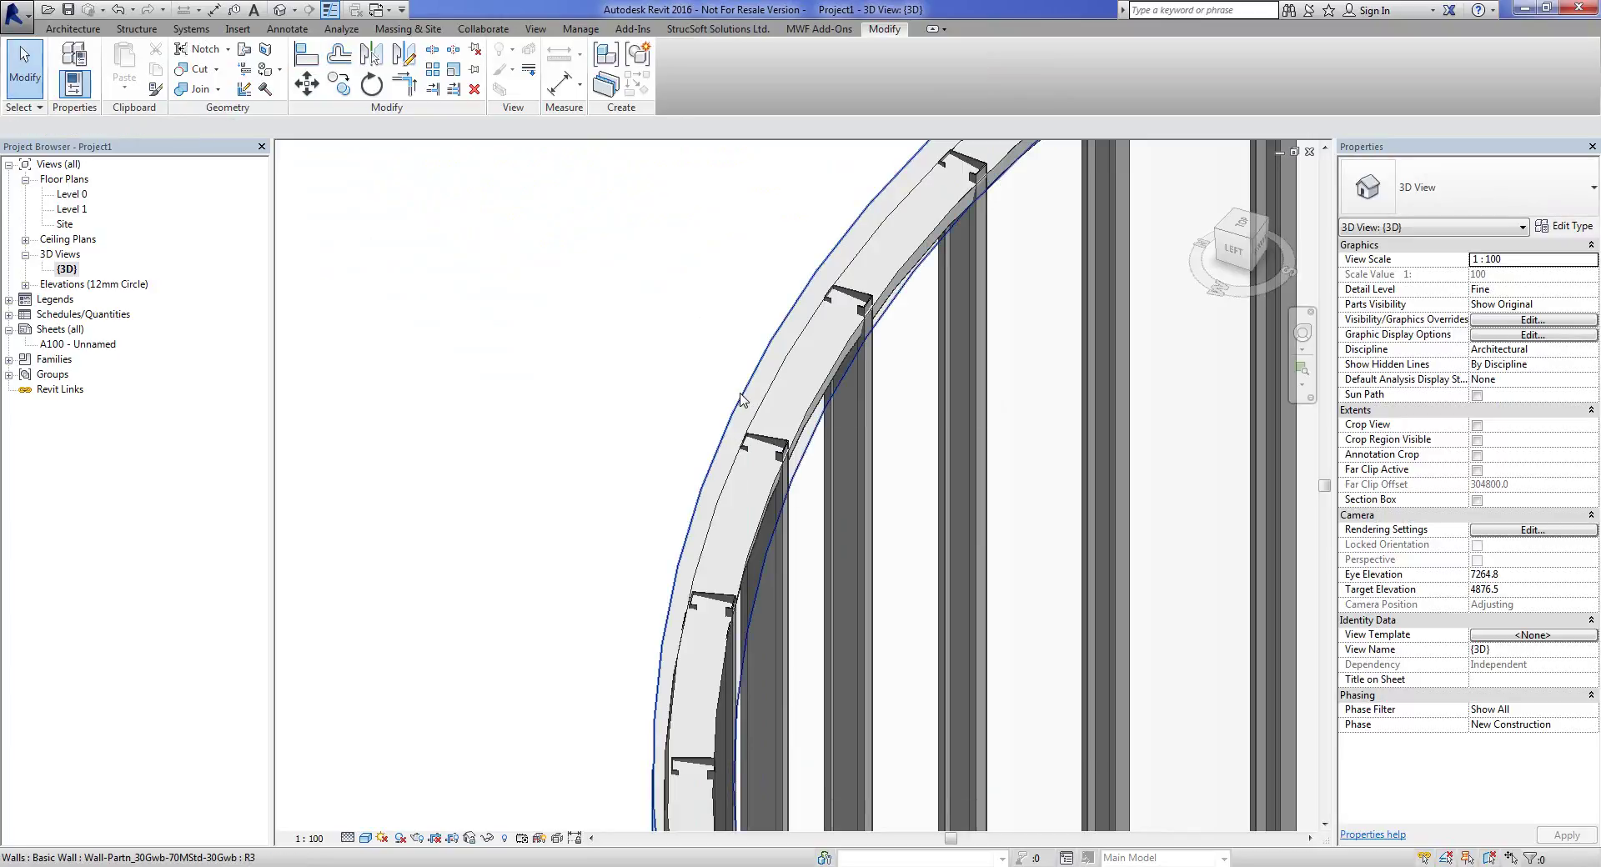
# Realign the moved Panel17 top track with the sloped top face of the wall.
pyautogui.press('a')
pyautogui.press('l')
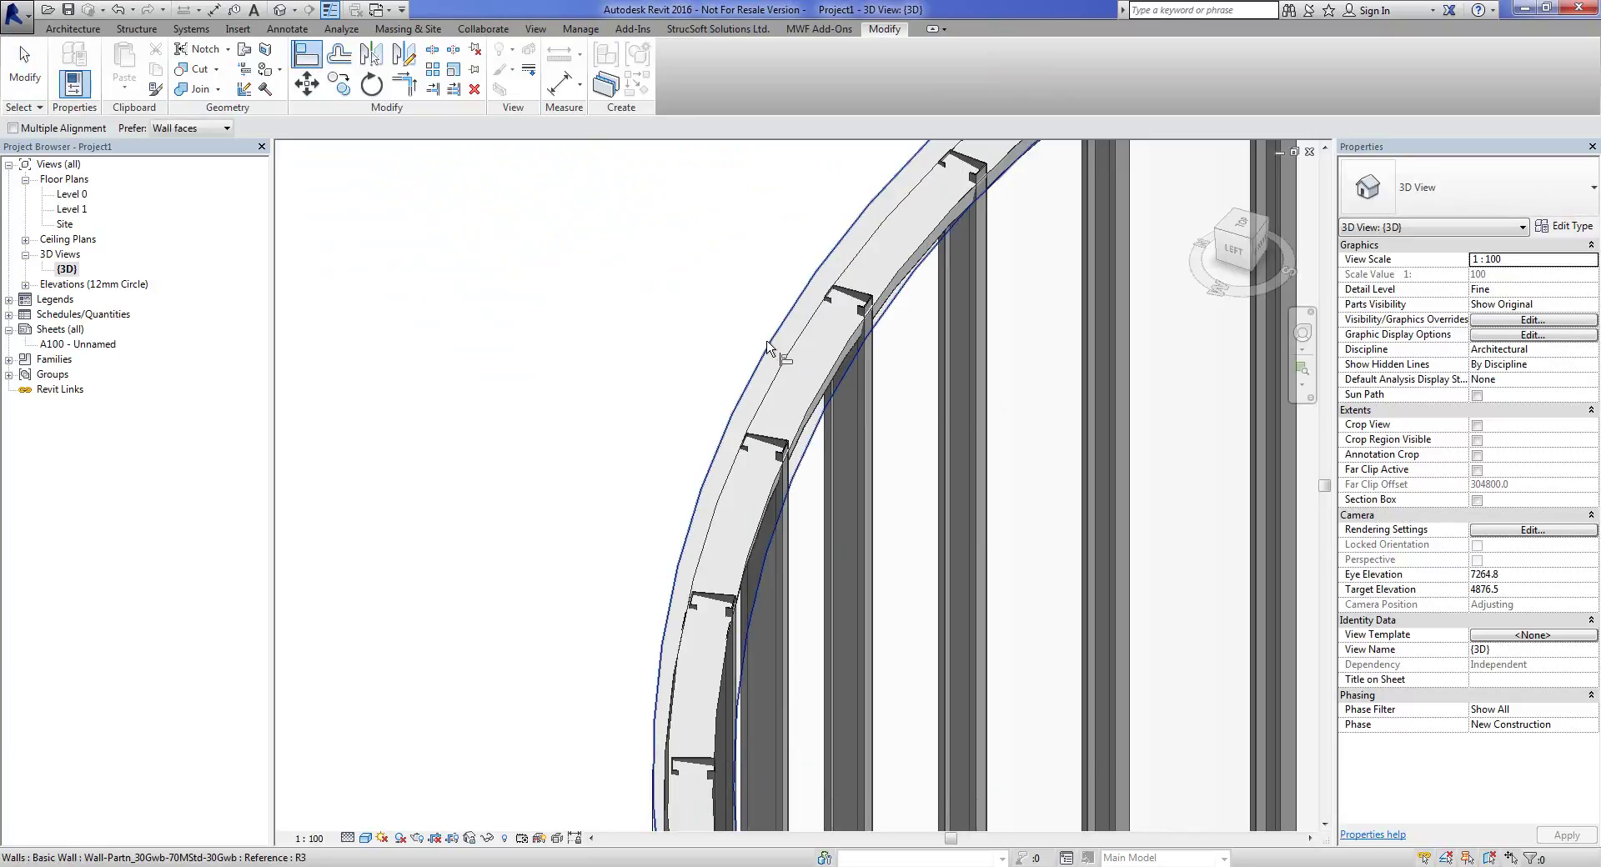
pyautogui.click(767, 348)
pyautogui.click(824, 372)
pyautogui.scroll(-5, 834, 417)
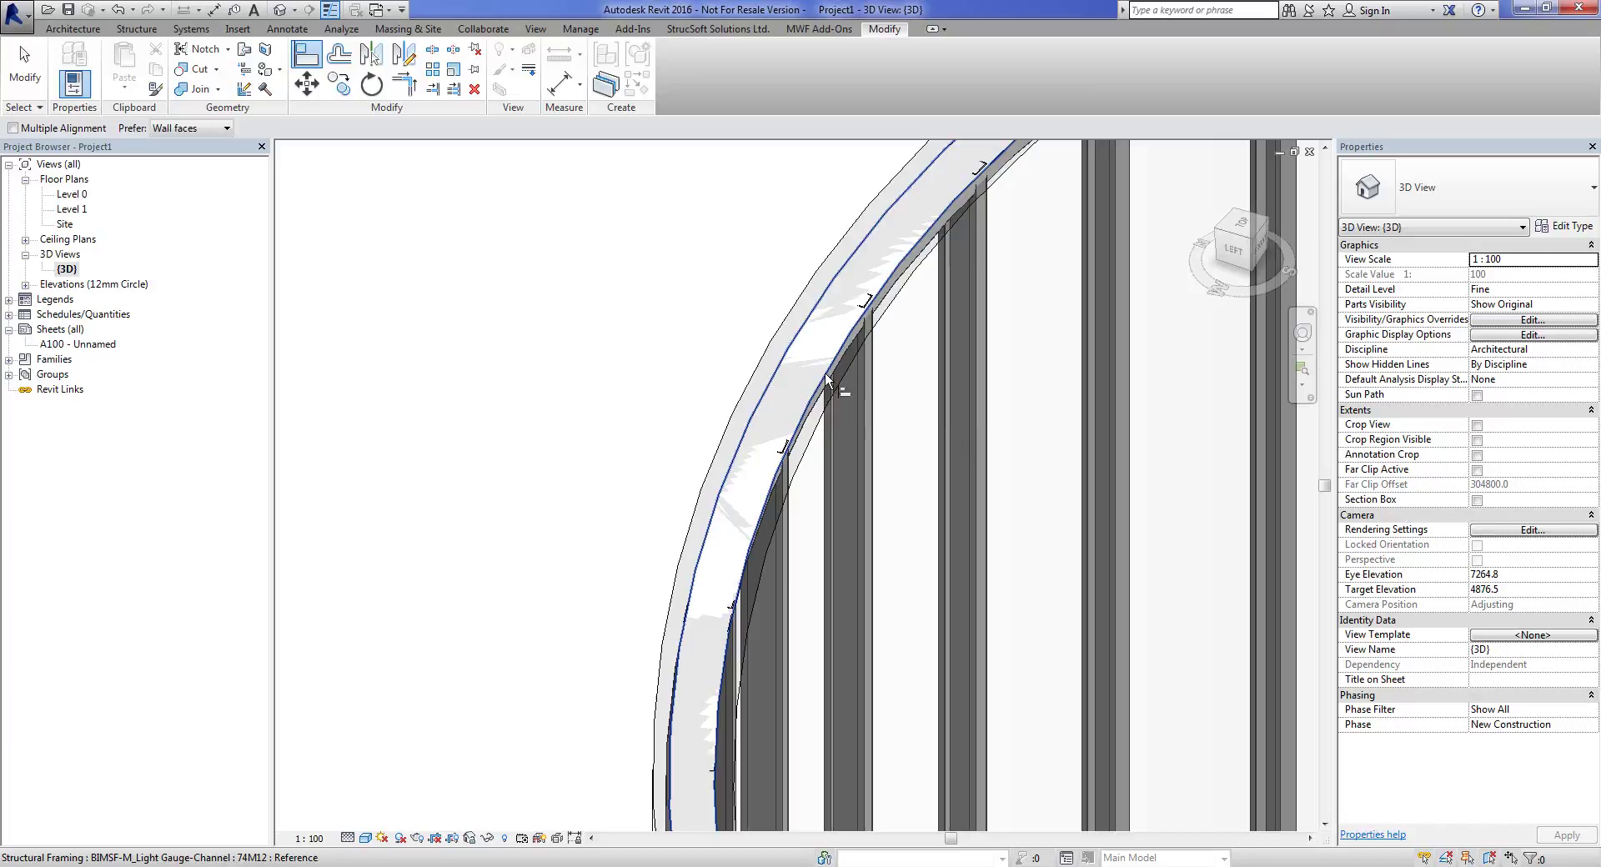
# Inspect the aligned top tracks around the cylinder and the joint between the two wall halves.
pyautogui.keyDown('shift'); pyautogui.moveTo(1015, 531); pyautogui.dragTo(921, 528, button='middle'); pyautogui.keyUp('shift')
pyautogui.press('Escape')
pyautogui.keyDown('shift'); pyautogui.moveTo(1012, 403); pyautogui.dragTo(940, 537, button='middle'); pyautogui.keyUp('shift')
pyautogui.scroll(3, 850, 551)
pyautogui.scroll(2, 849, 548)
pyautogui.scroll(-4, 848, 549)
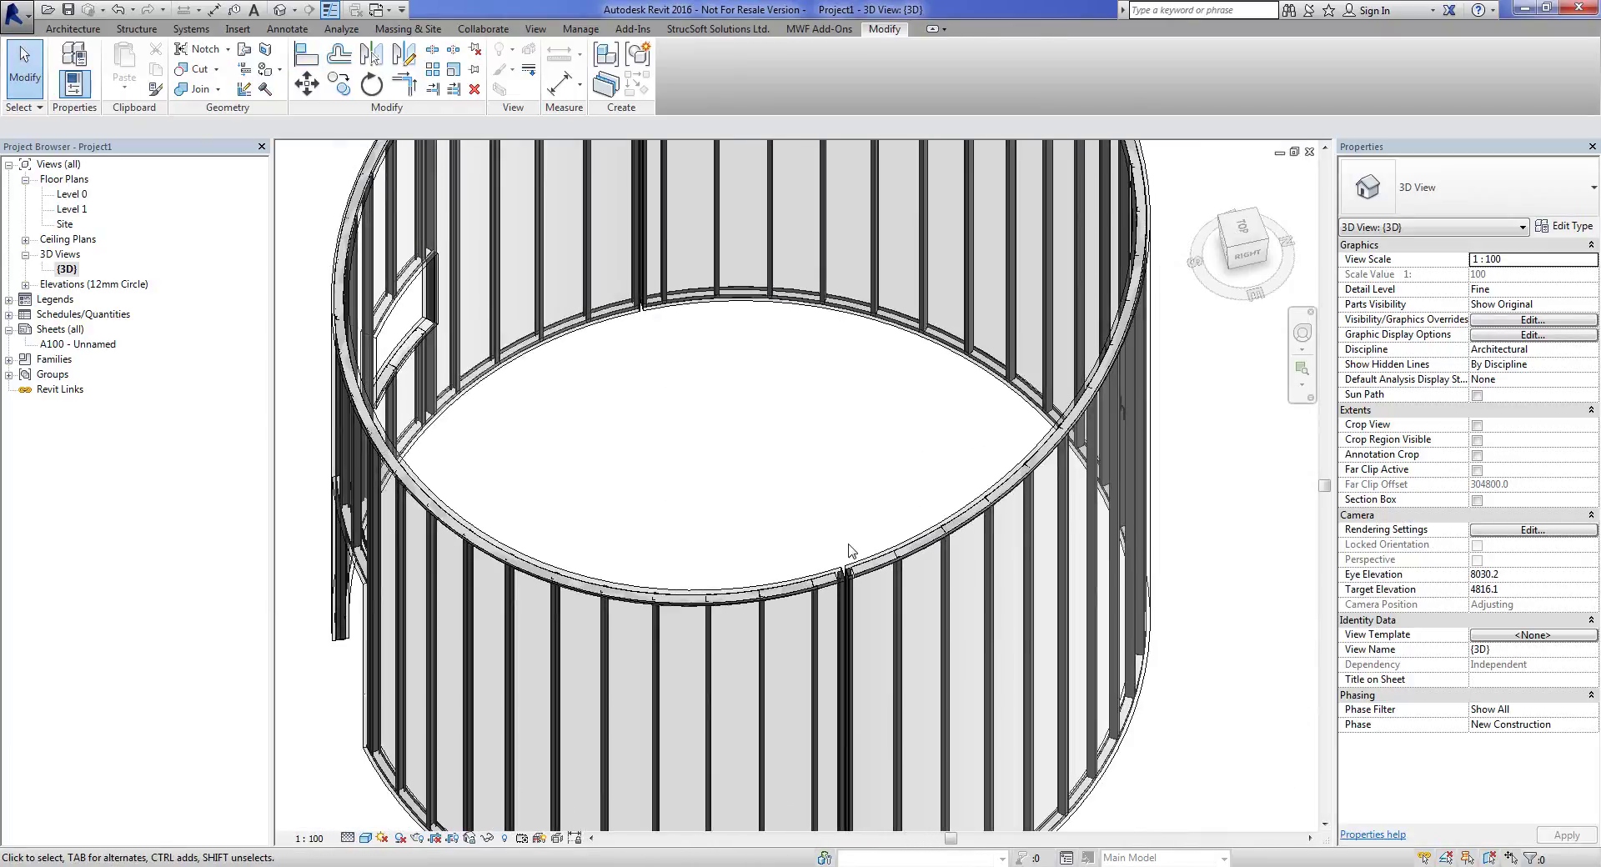
# Use Trim/Extend Single Element to extend one end of the Panel17 top track to its end stud at the near wall joint.
pyautogui.scroll(6, 850, 552)
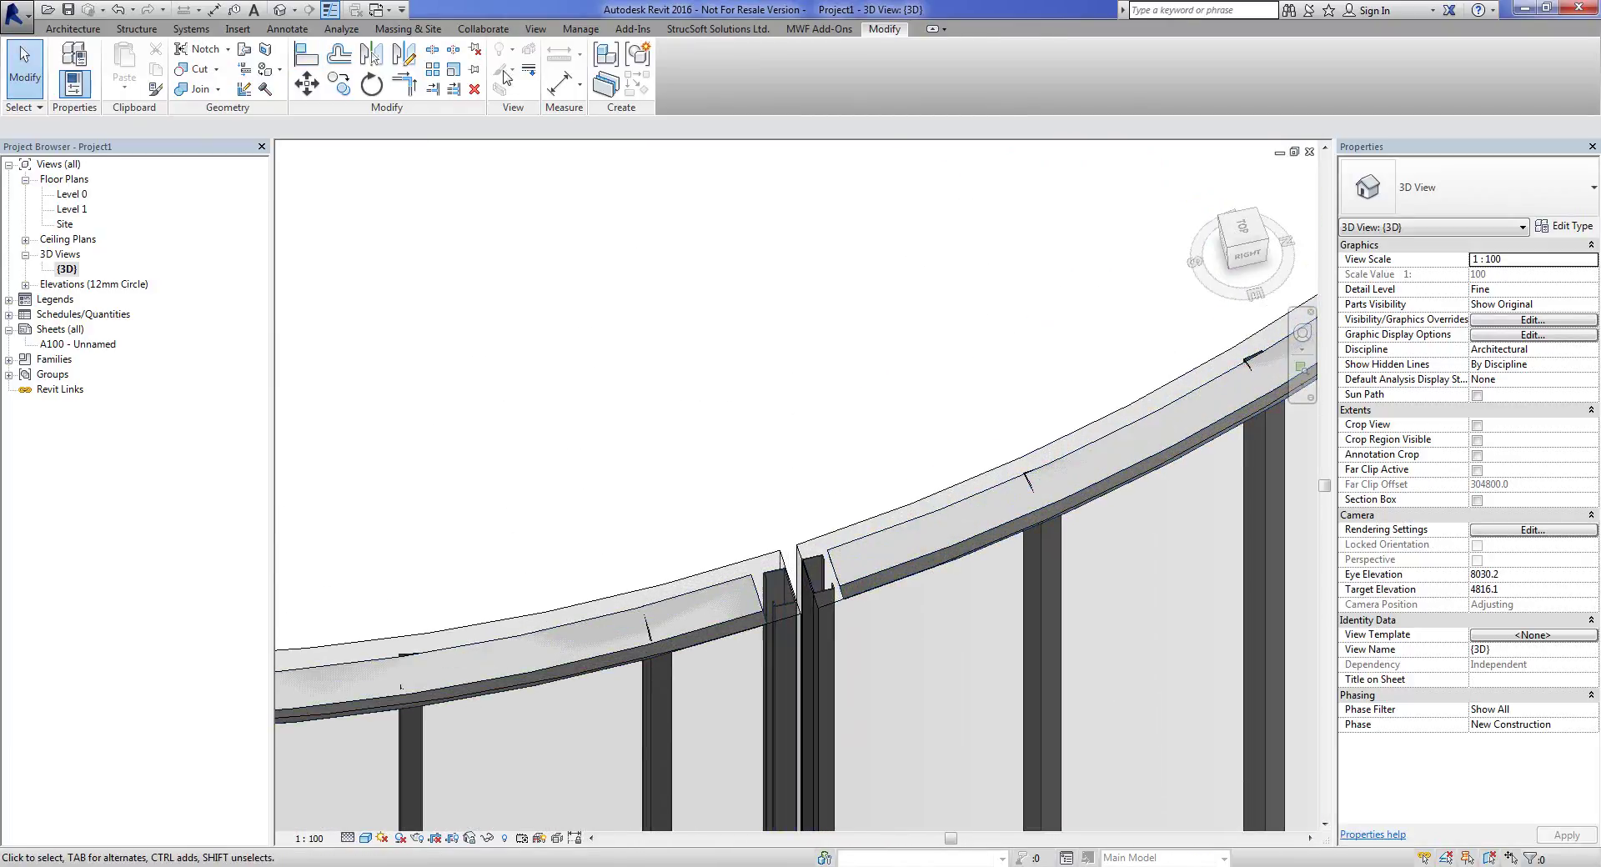
pyautogui.click(431, 88)
pyautogui.scroll(2, 813, 575)
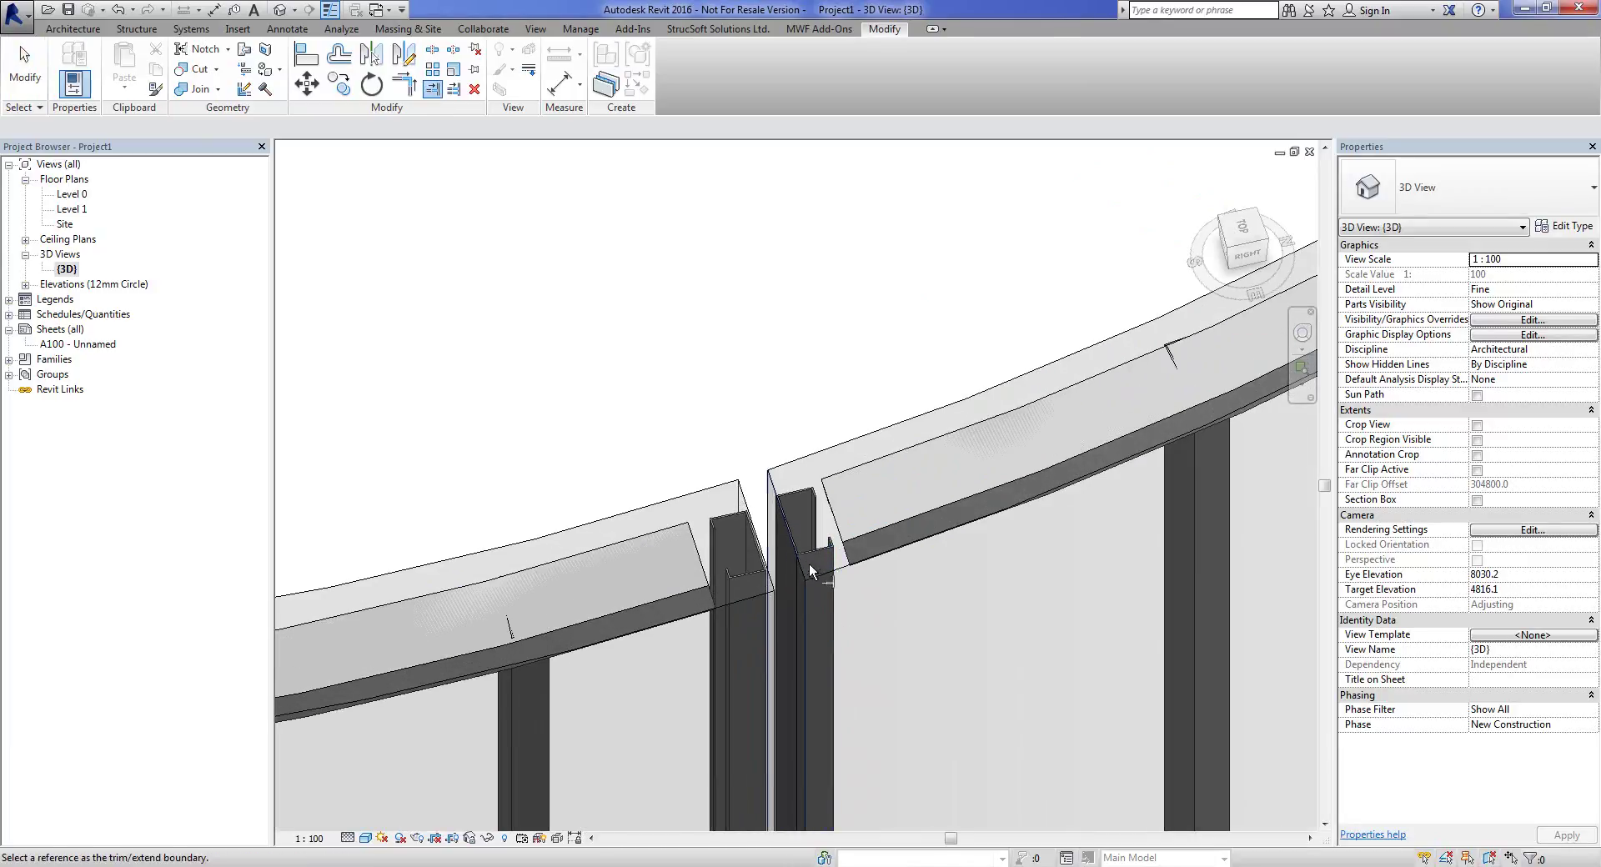
pyautogui.click(792, 553)
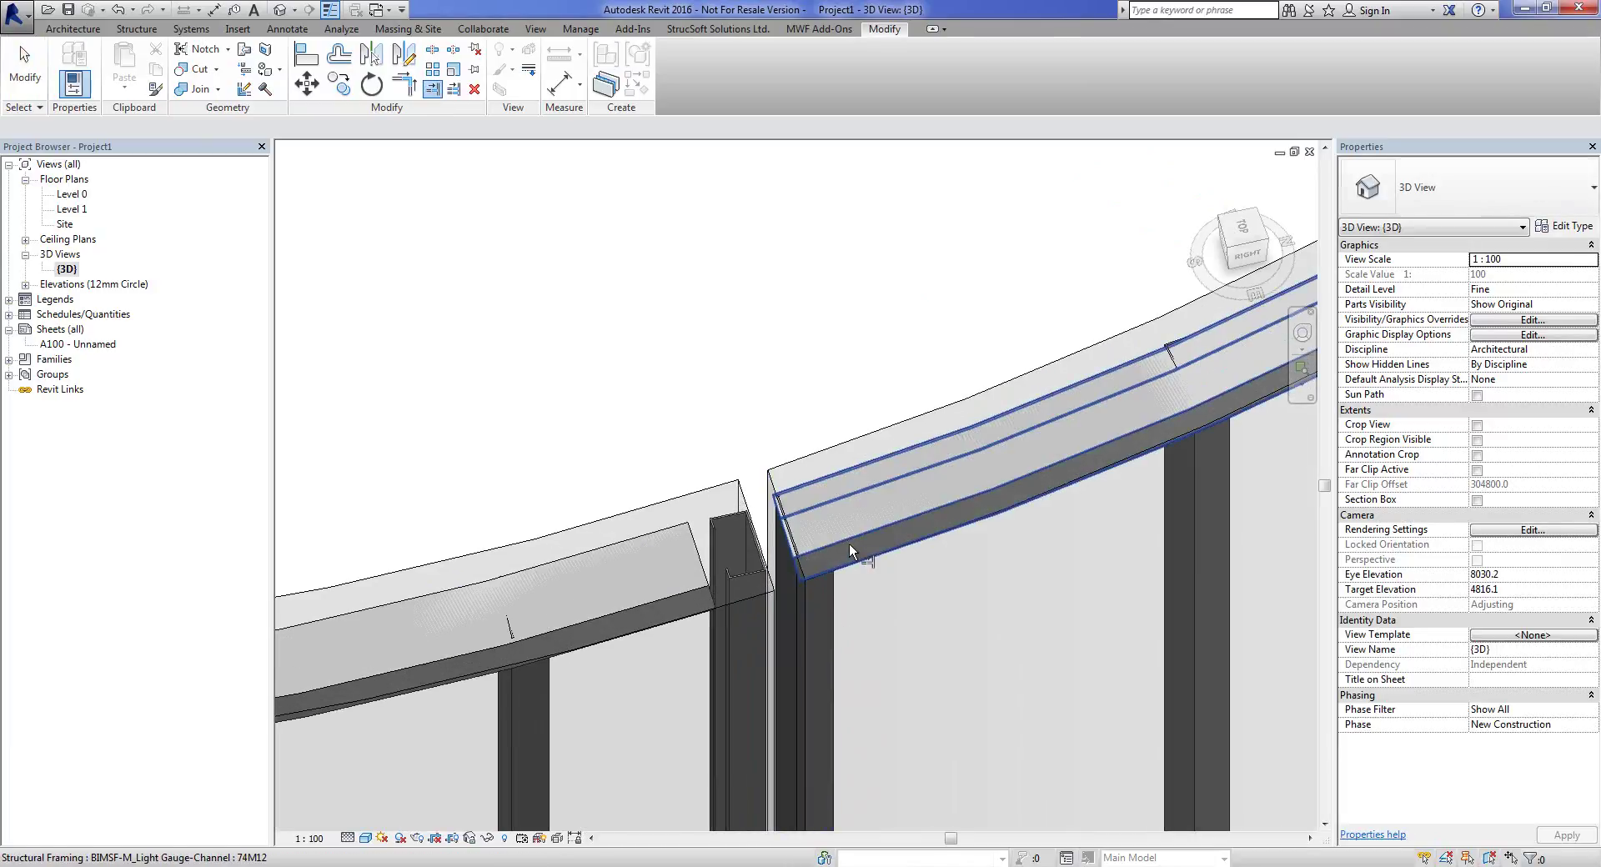
# Extend the other end of the Panel17 top track to the end stud at the opposite wall joint.
pyautogui.scroll(-2, 849, 546)
pyautogui.scroll(-4, 845, 547)
pyautogui.moveTo(684, 341); pyautogui.dragTo(926, 833, button='middle')
pyautogui.scroll(5, 810, 188)
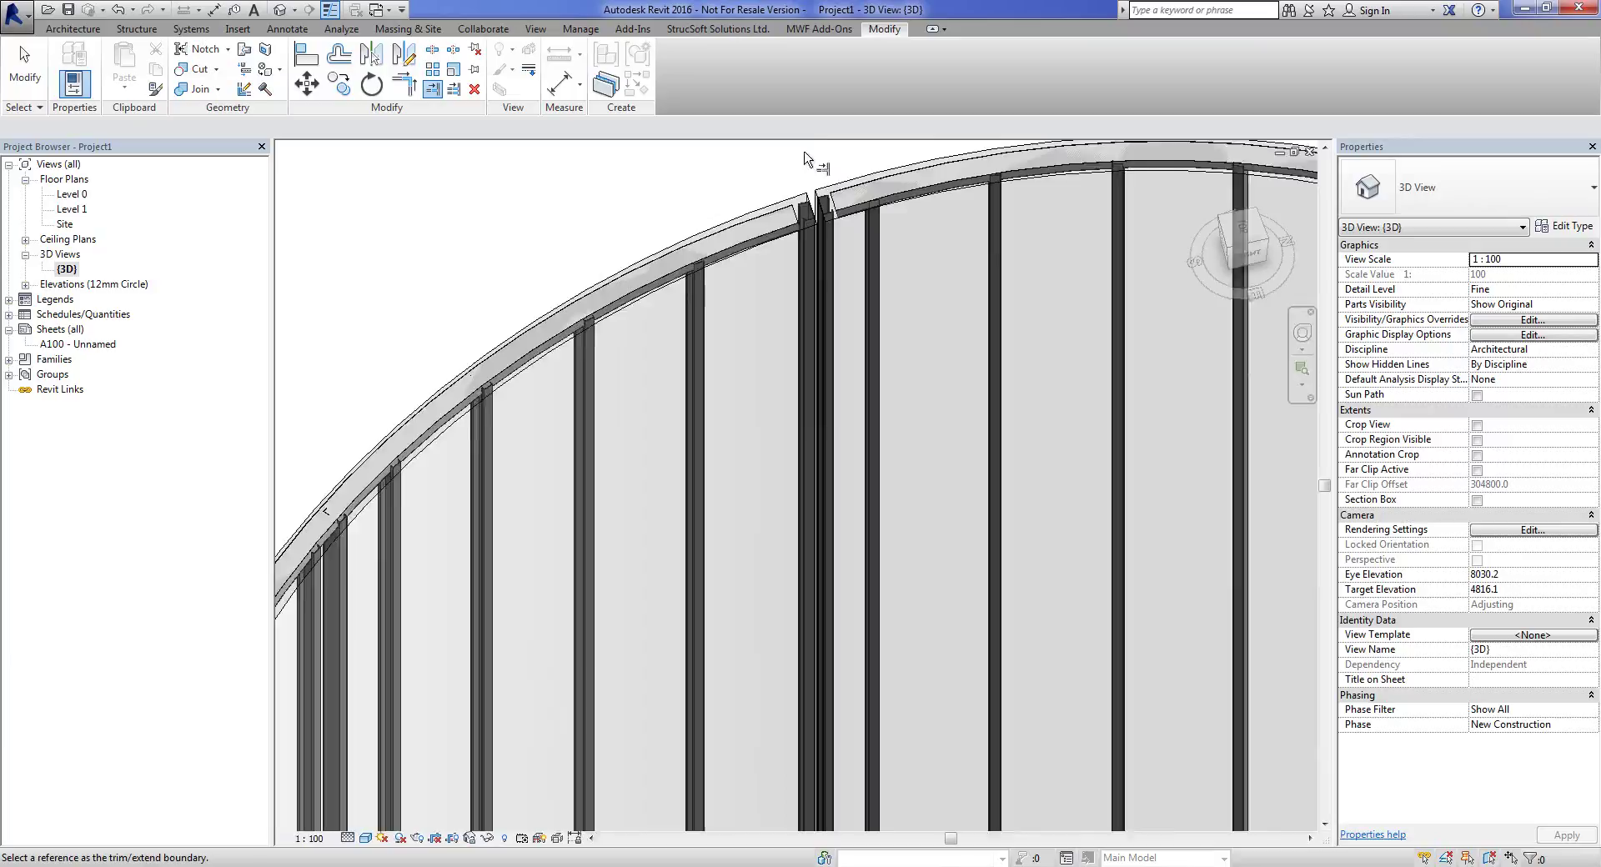
pyautogui.scroll(2, 837, 215)
pyautogui.click(807, 309)
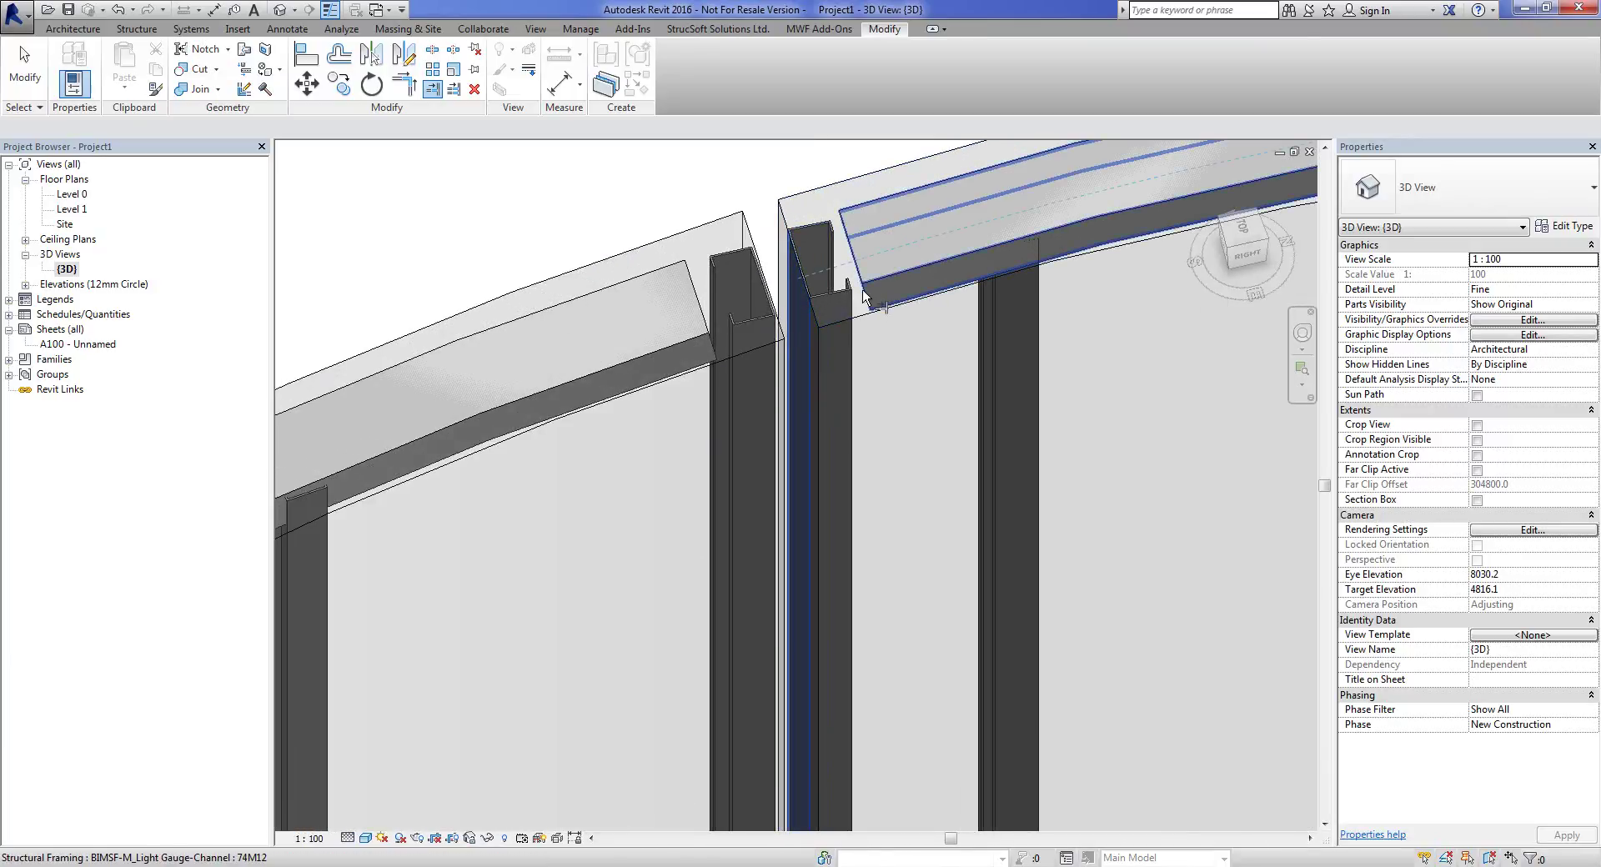
pyautogui.click(862, 289)
pyautogui.scroll(-3, 862, 289)
pyautogui.scroll(-5, 818, 315)
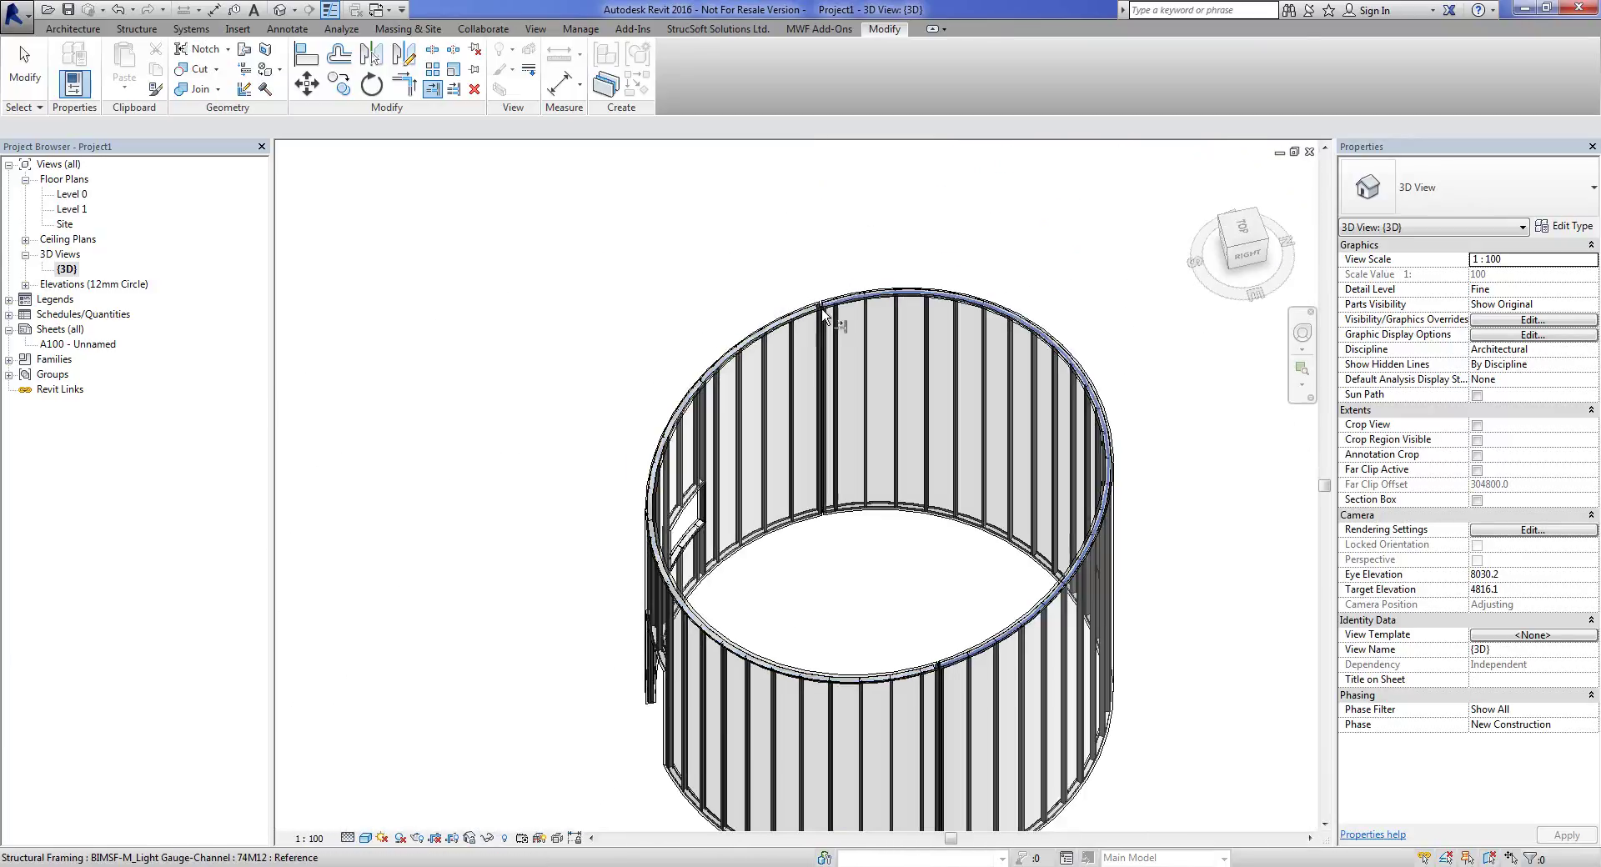
pyautogui.keyDown('shift'); pyautogui.moveTo(714, 558); pyautogui.dragTo(989, 315, button='middle'); pyautogui.keyUp('shift')
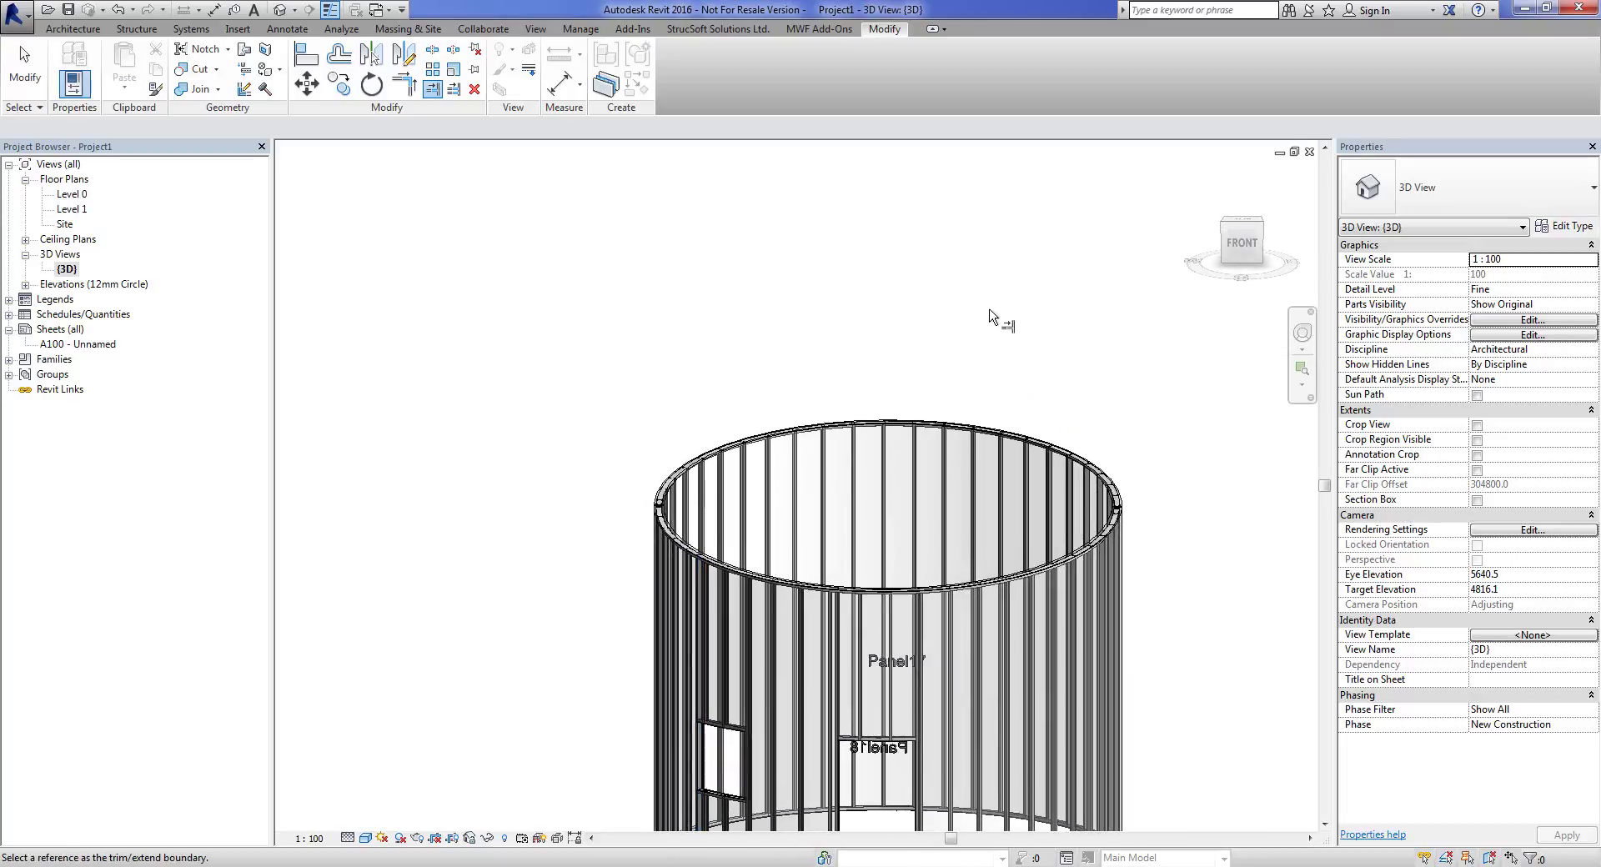
pyautogui.press('Escape')
# Inspect the framing around the window and door openings and across the front of the cylindrical wall.
pyautogui.keyDown('shift'); pyautogui.moveTo(782, 505); pyautogui.dragTo(752, 320, button='middle'); pyautogui.keyUp('shift')
pyautogui.keyDown('shift'); pyautogui.moveTo(1005, 517); pyautogui.dragTo(801, 734, button='middle'); pyautogui.keyUp('shift')
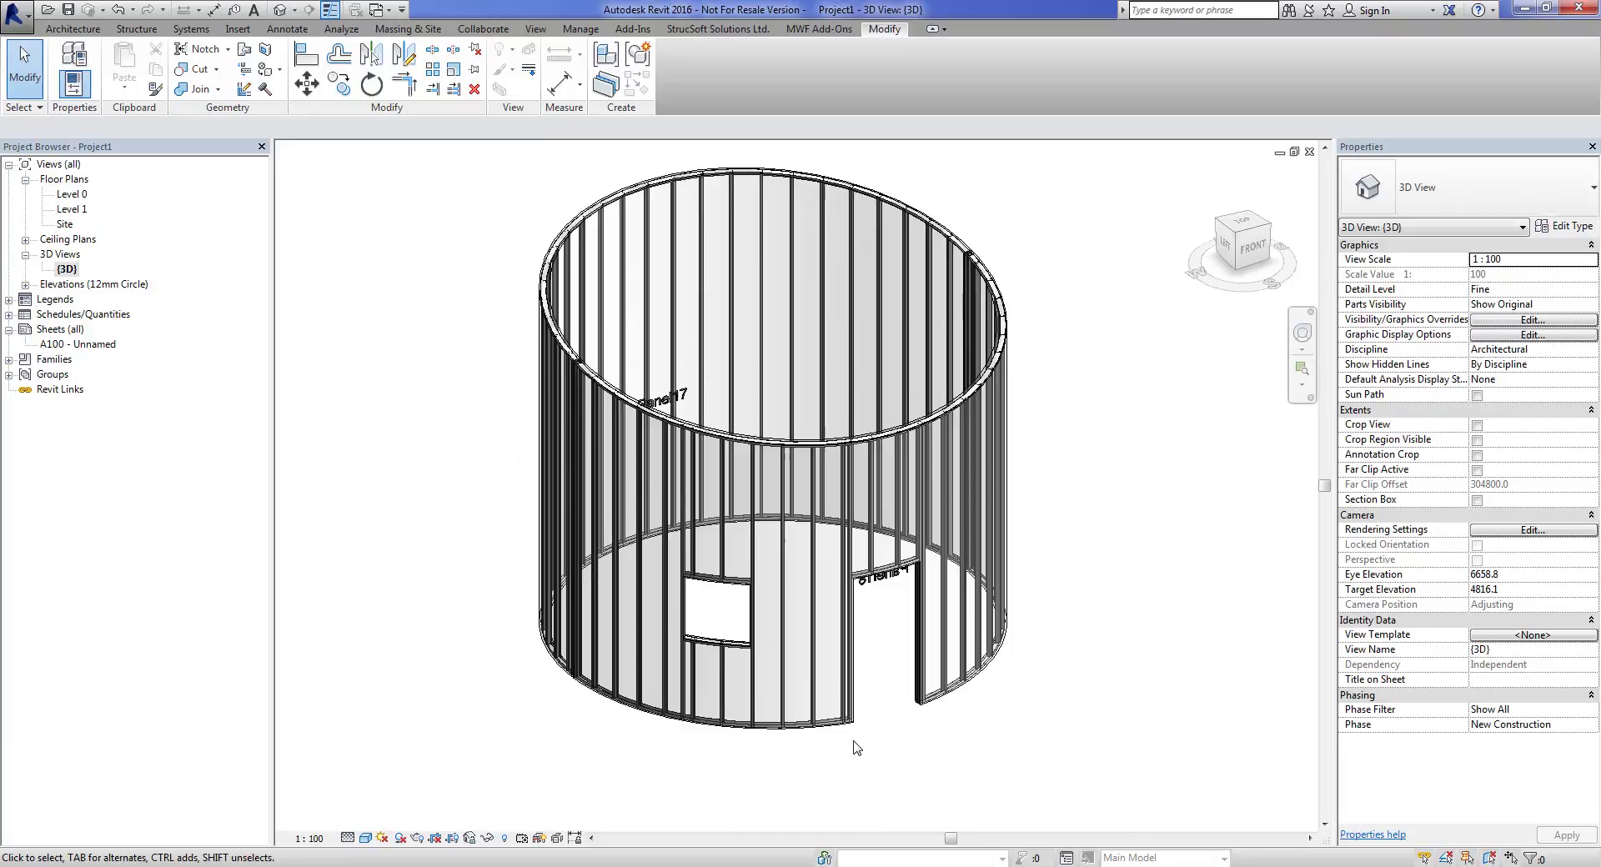
pyautogui.scroll(3, 857, 748)
pyautogui.moveTo(913, 765); pyautogui.dragTo(1117, 667, button='middle')
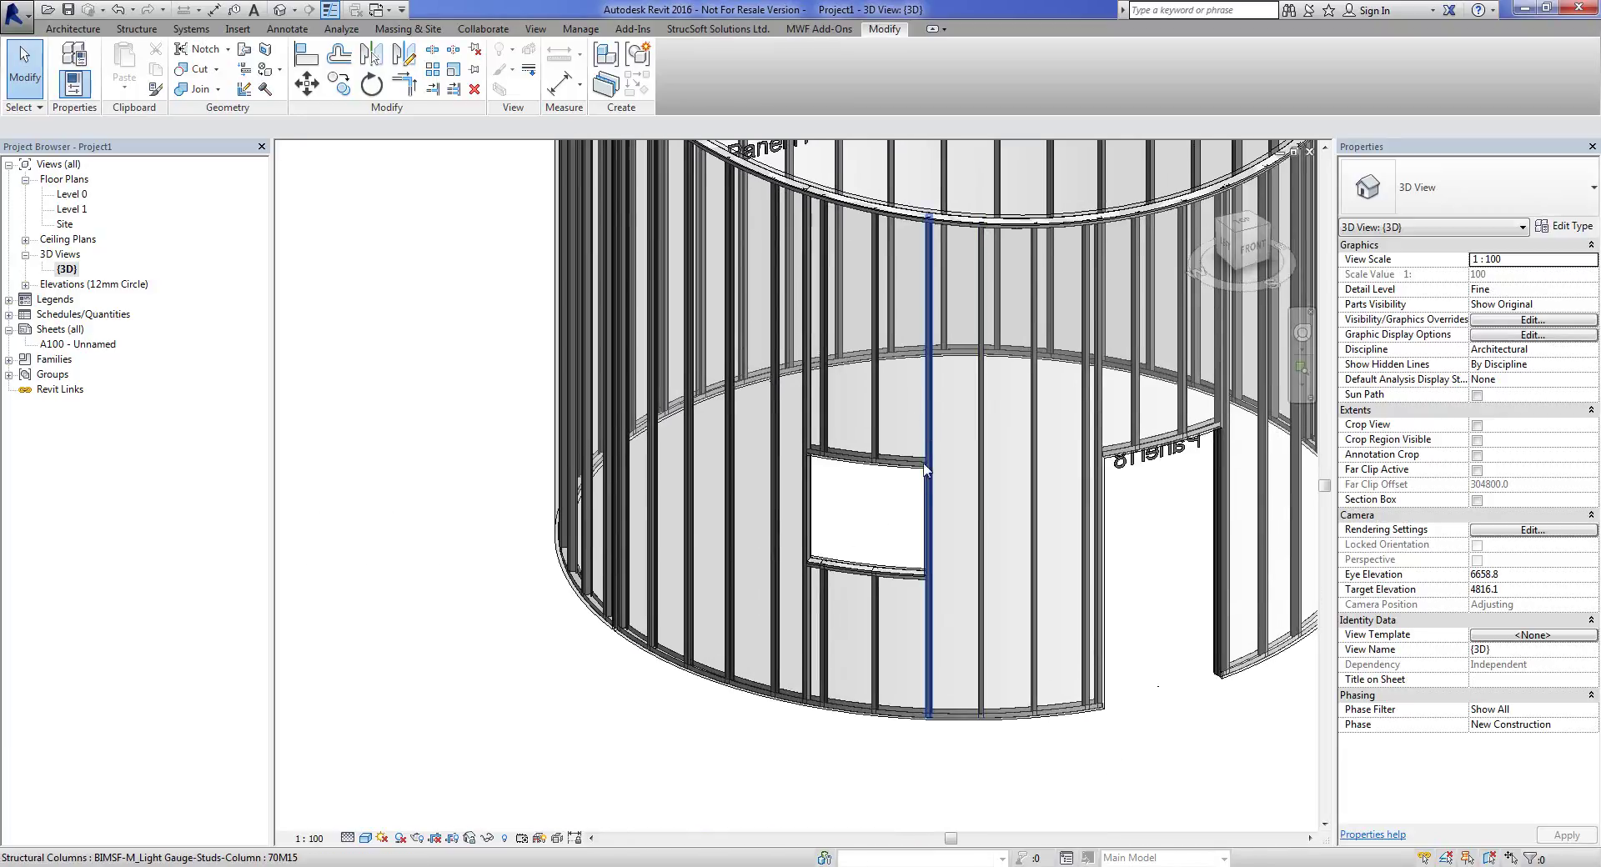
pyautogui.scroll(3, 1040, 563)
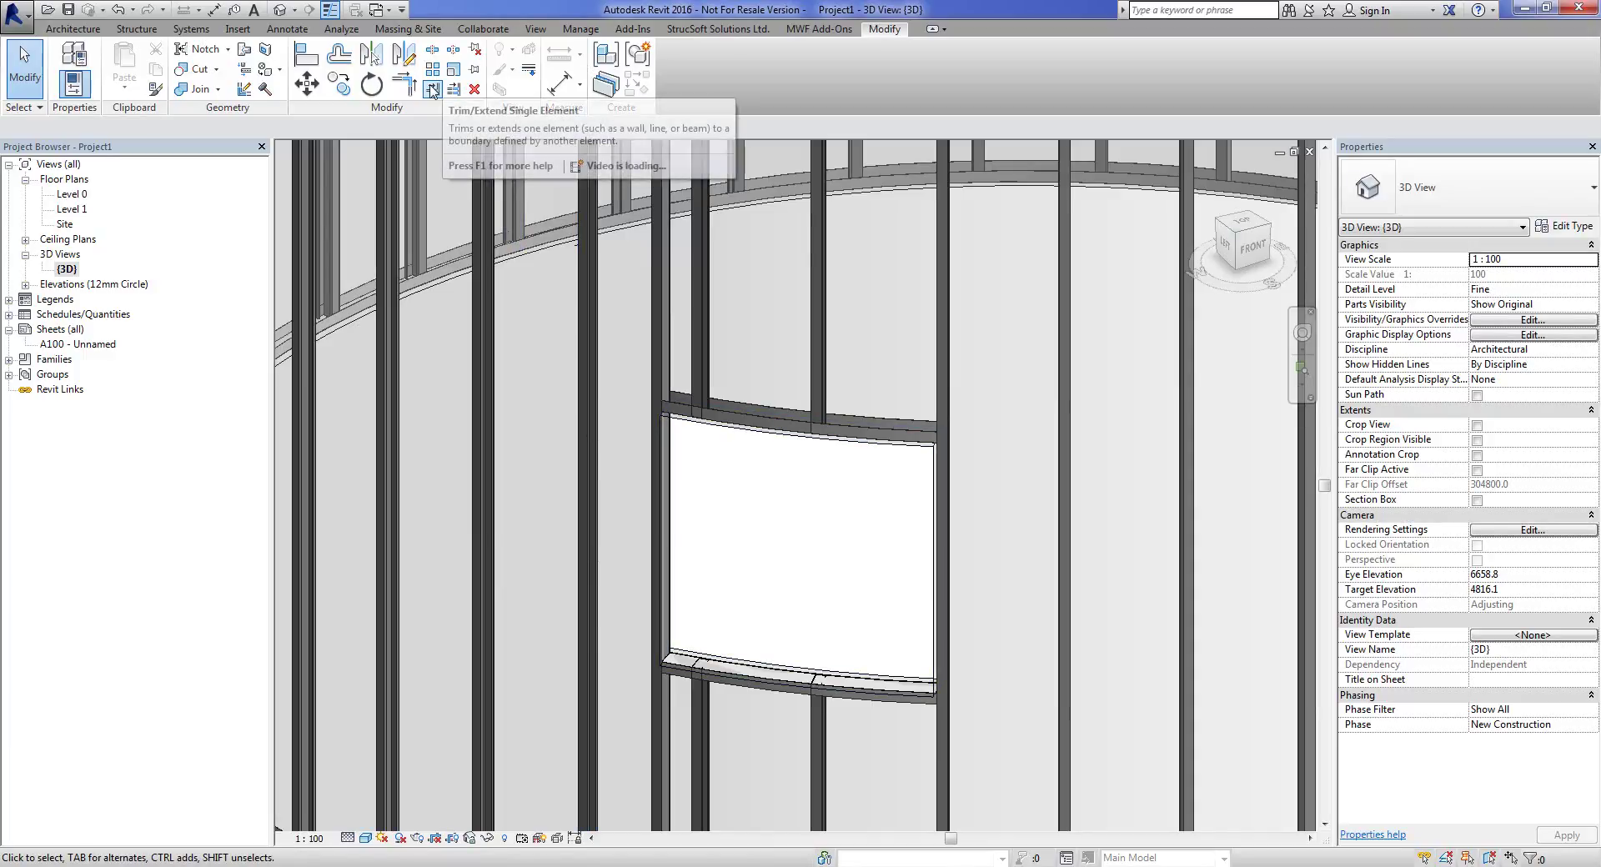
pyautogui.scroll(-2, 433, 89)
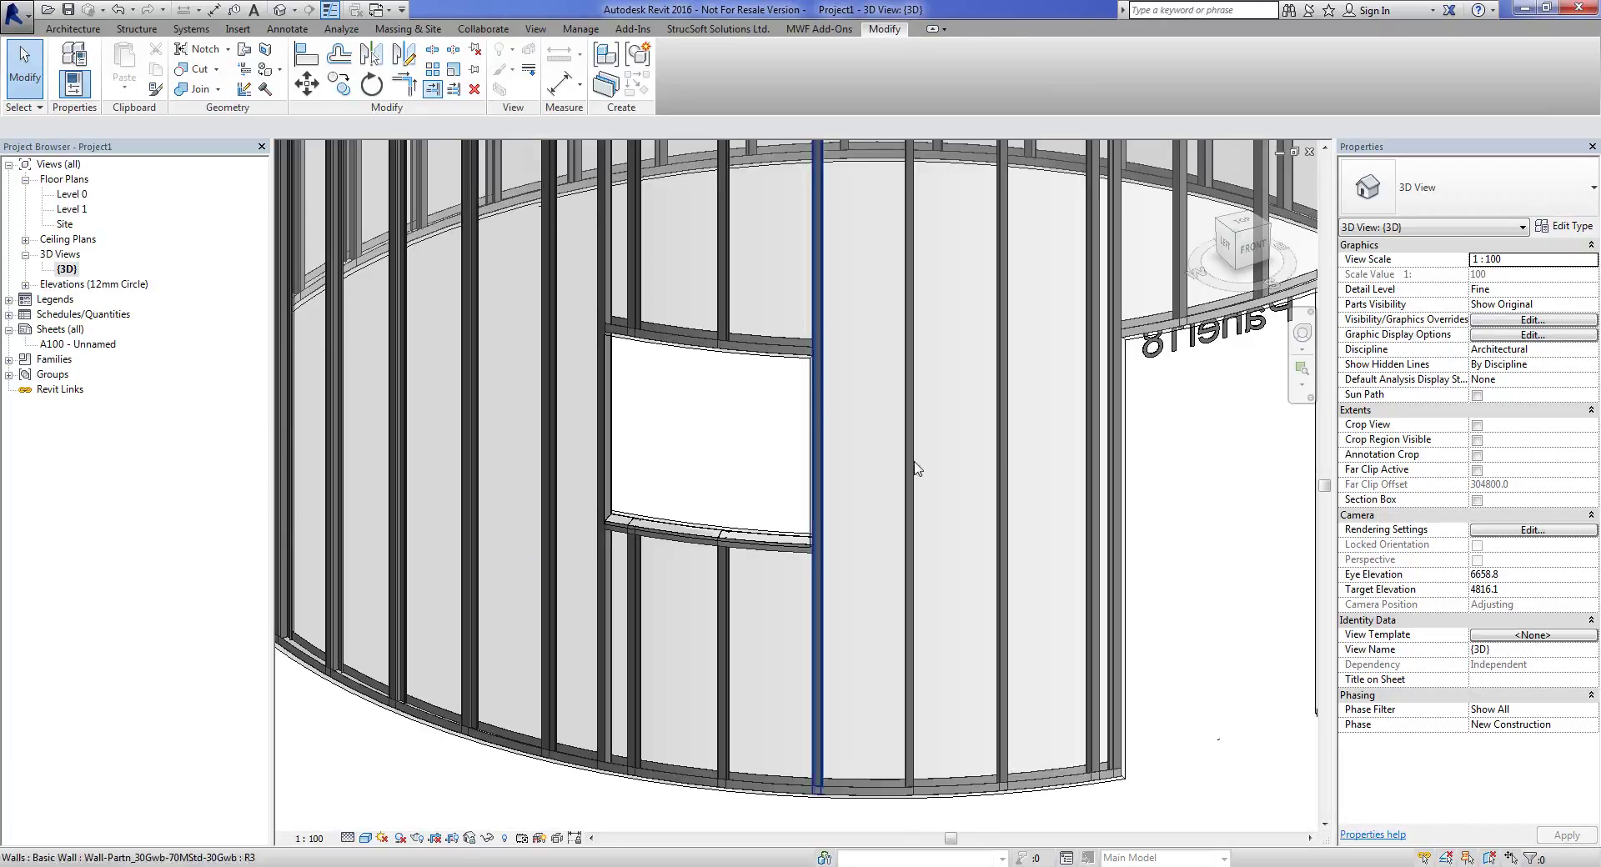
pyautogui.moveTo(990, 469); pyautogui.dragTo(782, 514, button='middle')
pyautogui.scroll(-4, 1017, 363)
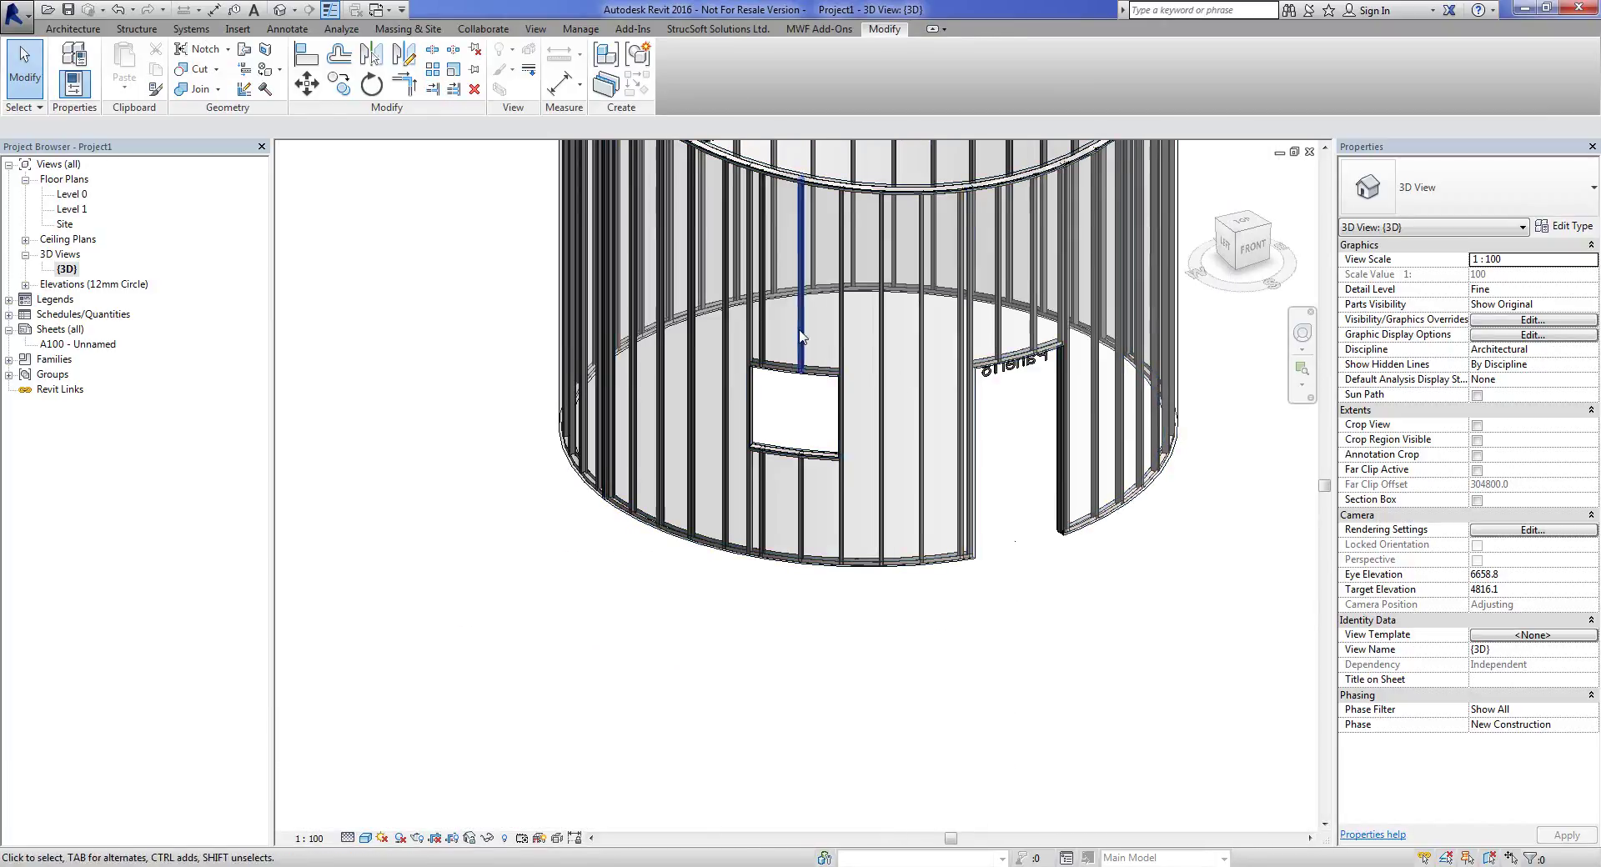
pyautogui.moveTo(788, 351); pyautogui.dragTo(1019, 653, button='middle')
pyautogui.keyDown('shift'); pyautogui.moveTo(1009, 588); pyautogui.dragTo(834, 369, button='middle'); pyautogui.keyUp('shift')
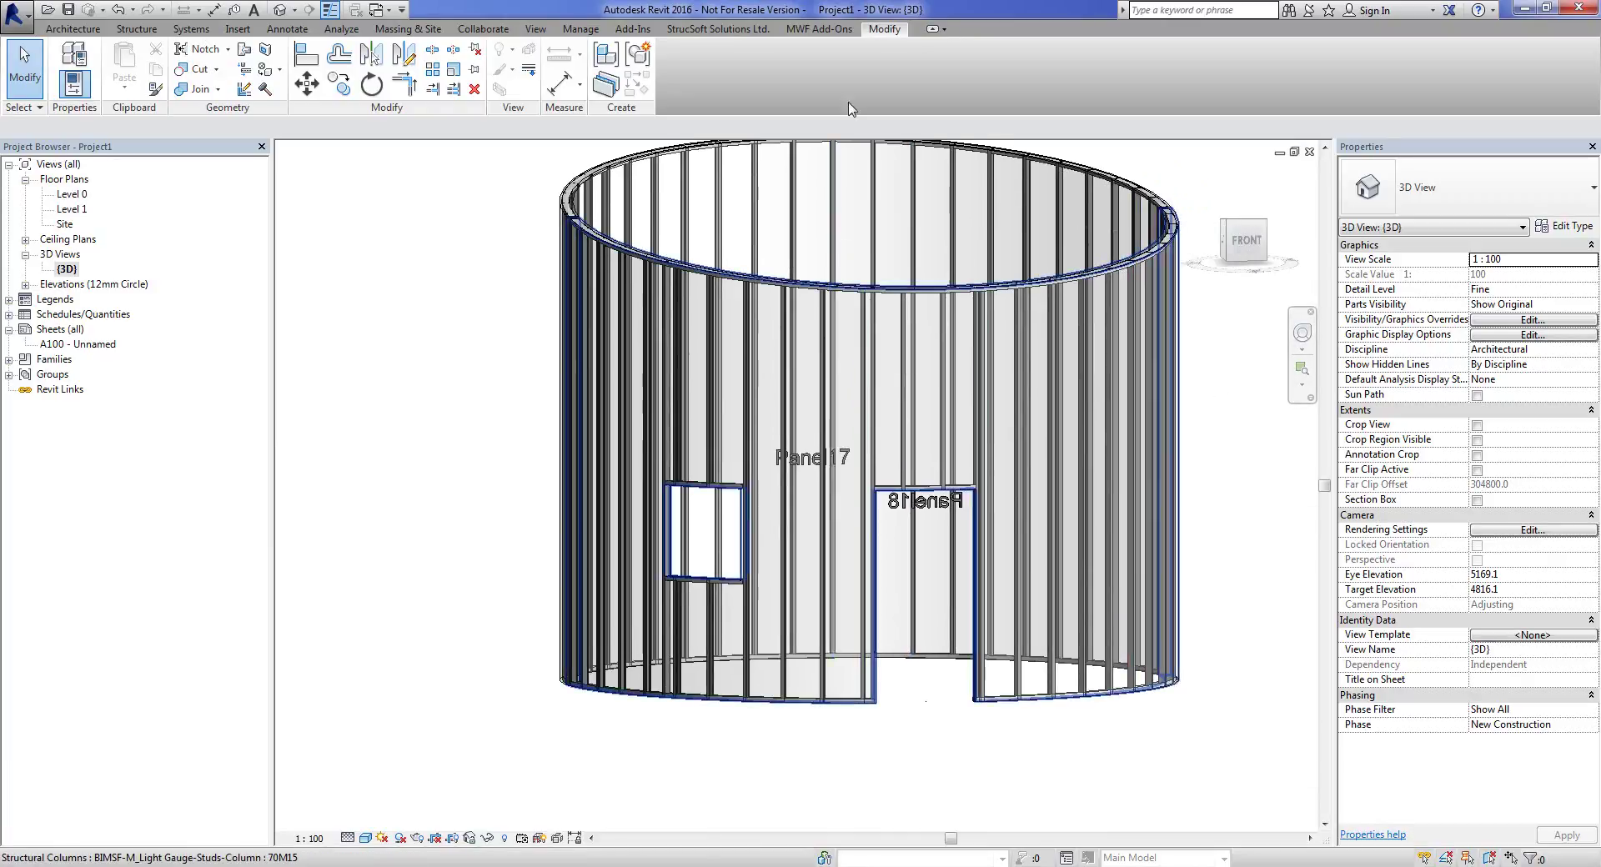
pyautogui.keyDown('shift'); pyautogui.moveTo(598, 285); pyautogui.dragTo(658, 215, button='middle'); pyautogui.keyUp('shift')
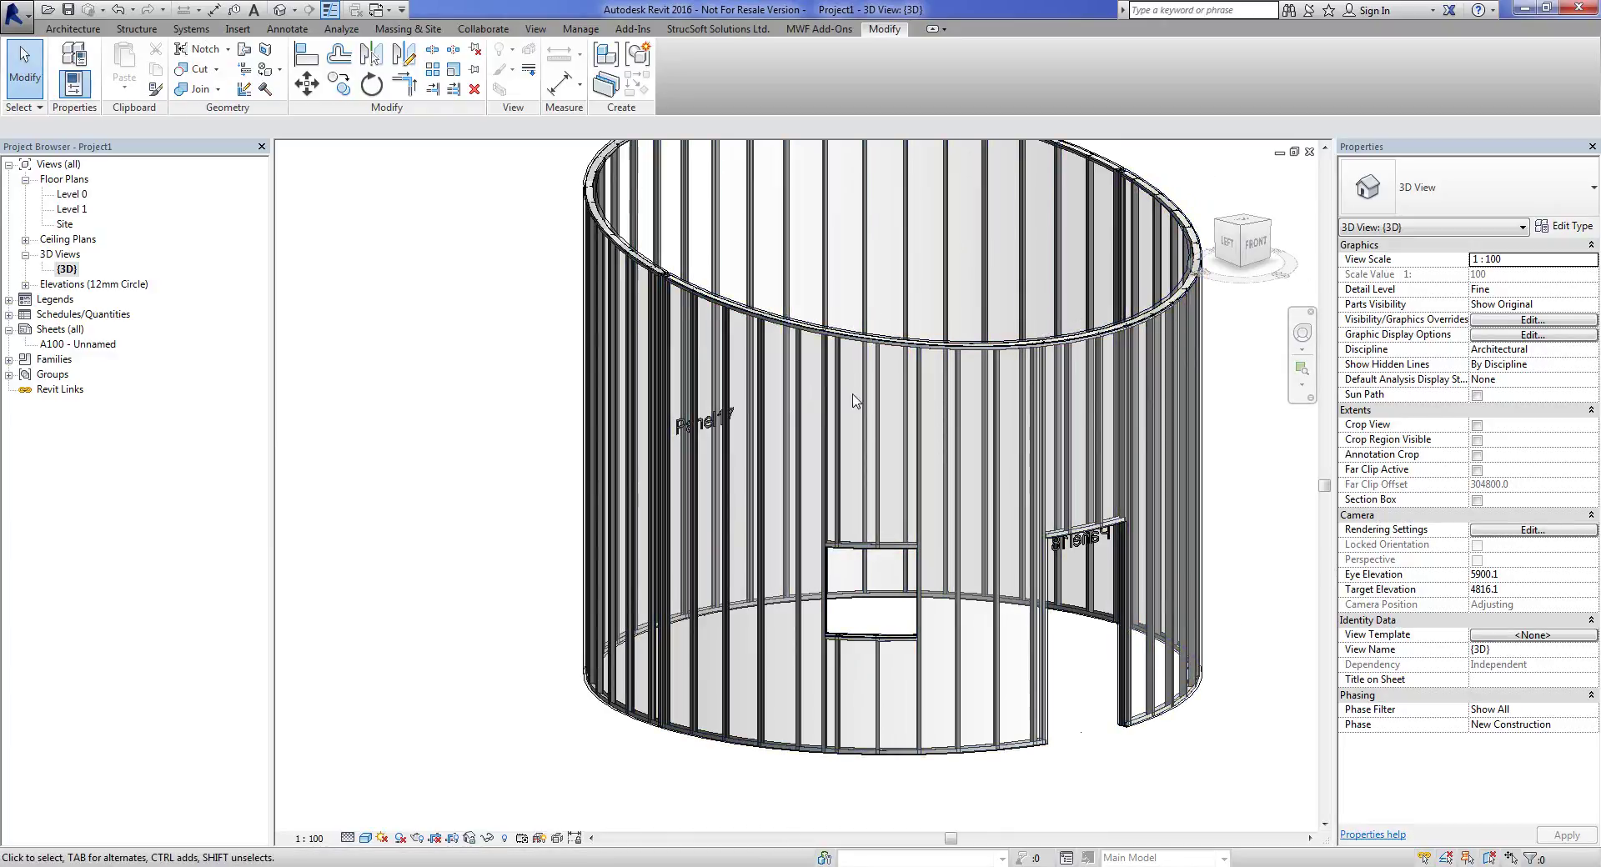
# Review the level and attachment offset properties of the full-height stud beside the window, and the properties of the Panel18 top track.
pyautogui.click(925, 426)
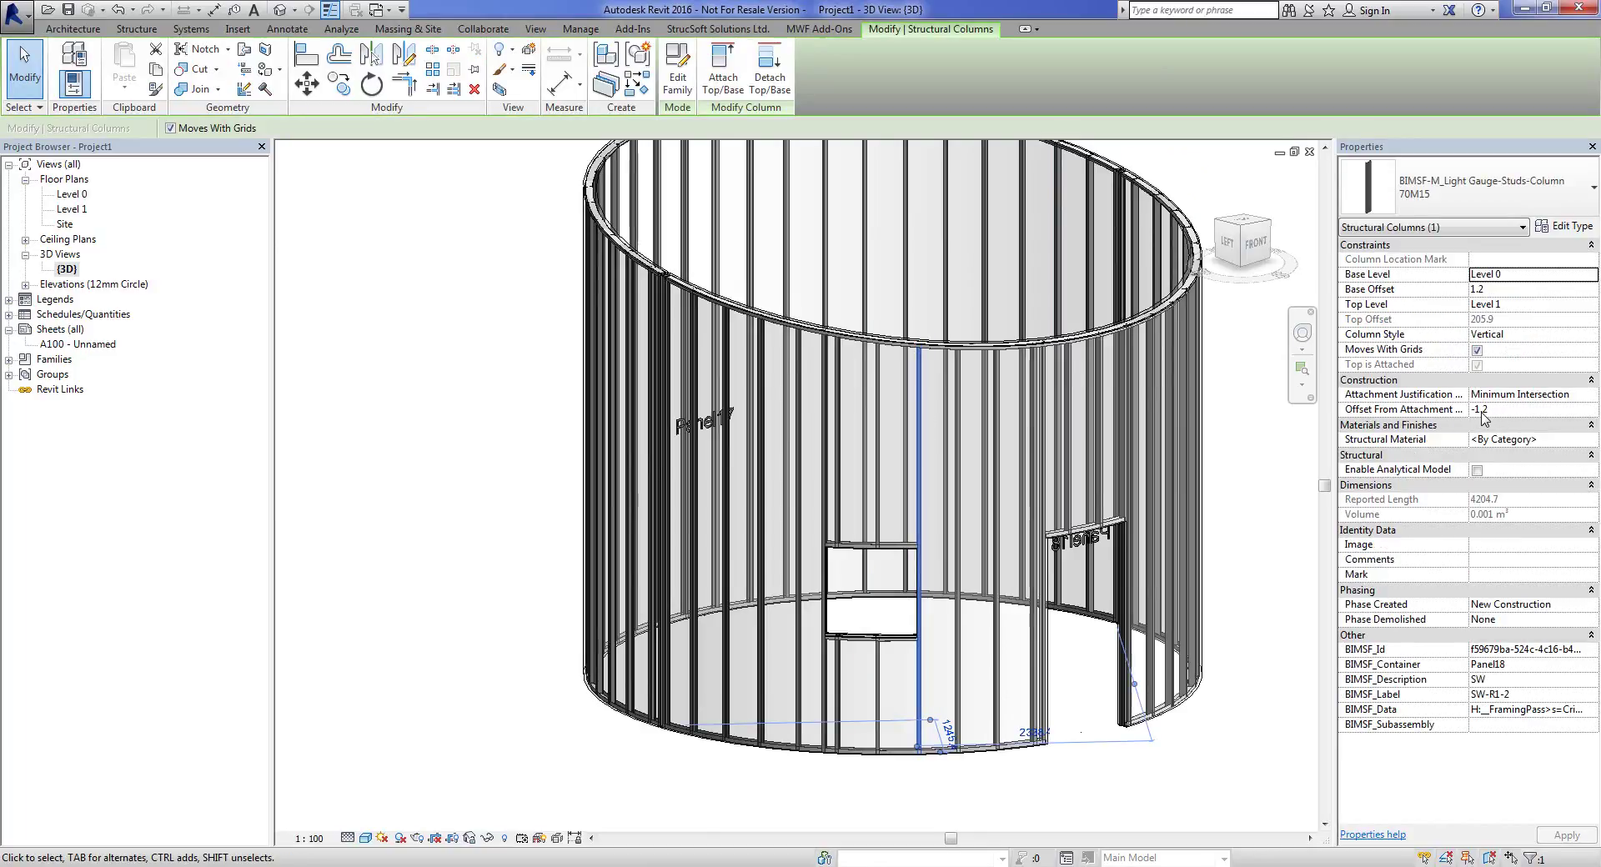
pyautogui.keyDown('shift'); pyautogui.moveTo(958, 542); pyautogui.dragTo(1069, 571, button='middle'); pyautogui.keyUp('shift')
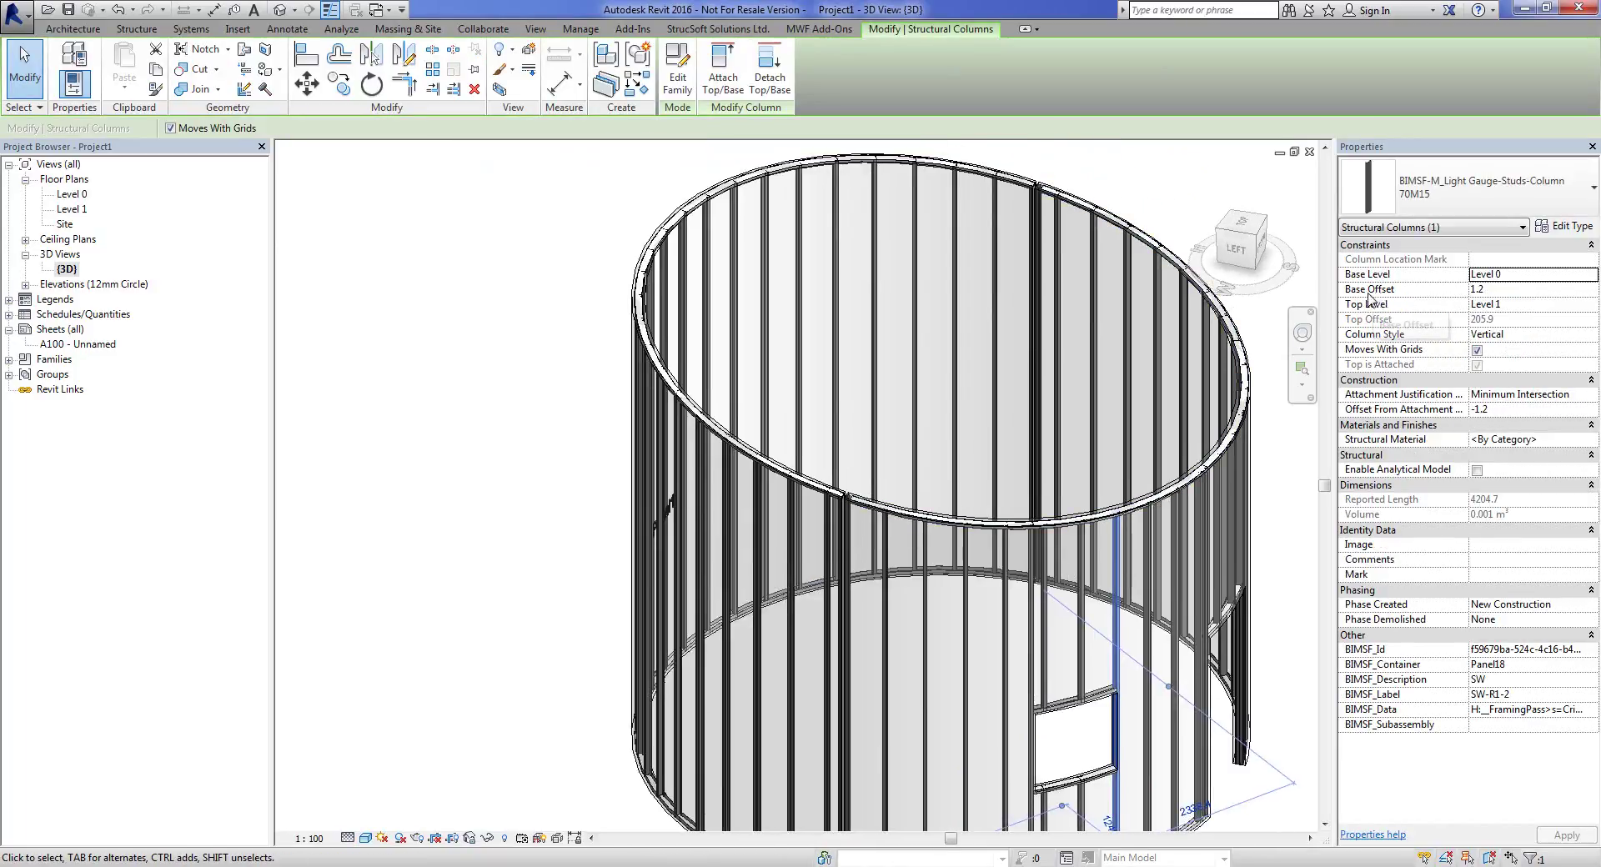
pyautogui.scroll(6, 892, 513)
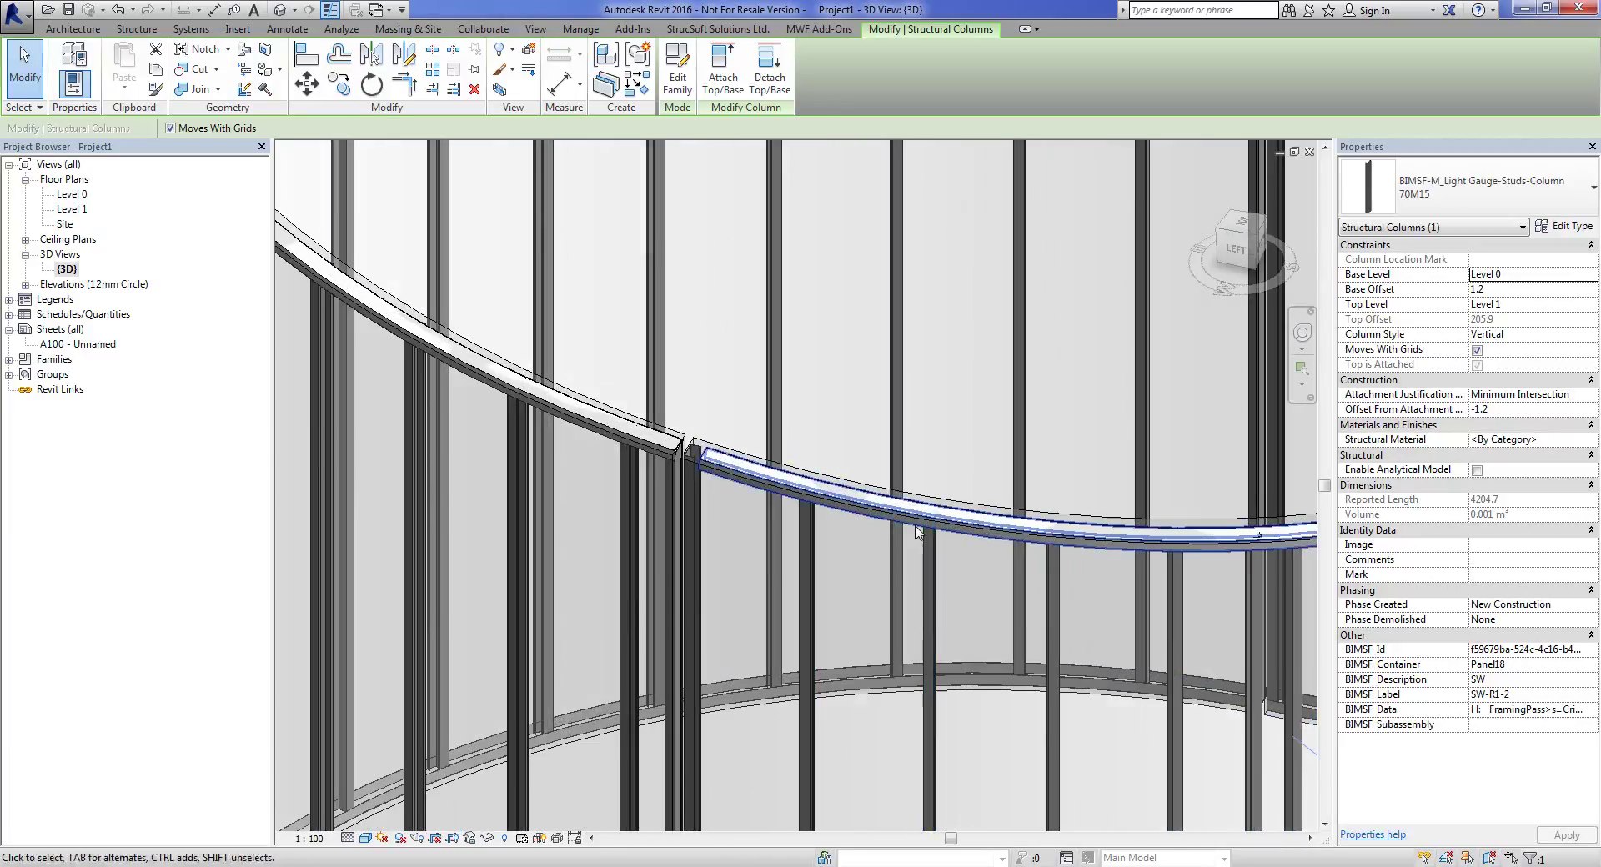
pyautogui.click(917, 531)
# Examine how the top tracks follow the sloped wall top and sit on the studs around the cylinder.
pyautogui.scroll(-6, 941, 417)
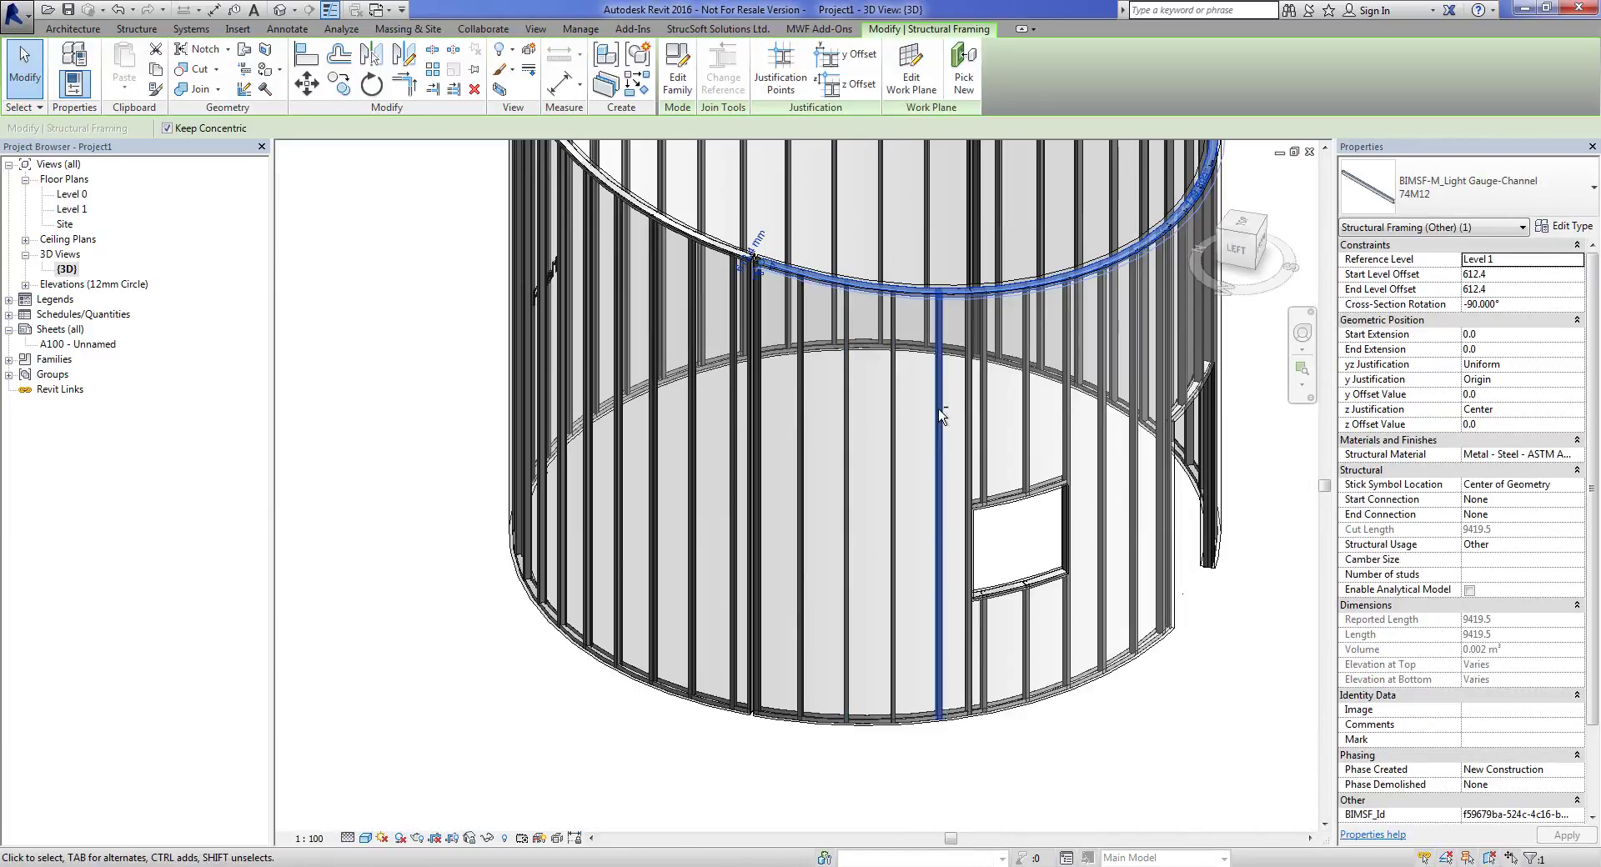
pyautogui.keyDown('shift'); pyautogui.moveTo(939, 409); pyautogui.dragTo(919, 623, button='middle'); pyautogui.keyUp('shift')
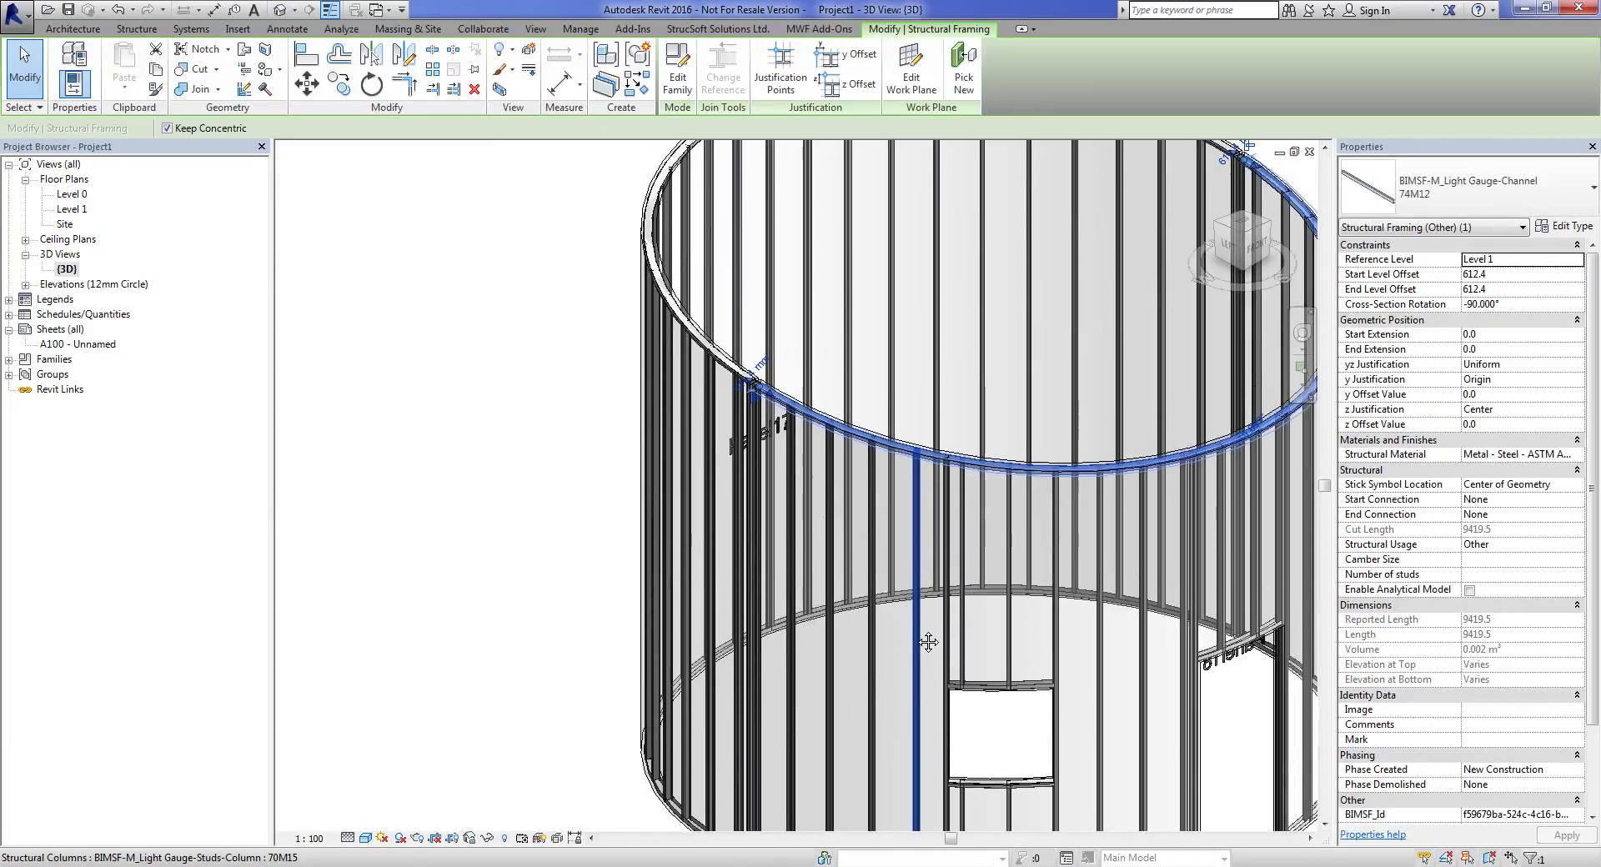
pyautogui.moveTo(969, 317); pyautogui.dragTo(1060, 638, button='middle')
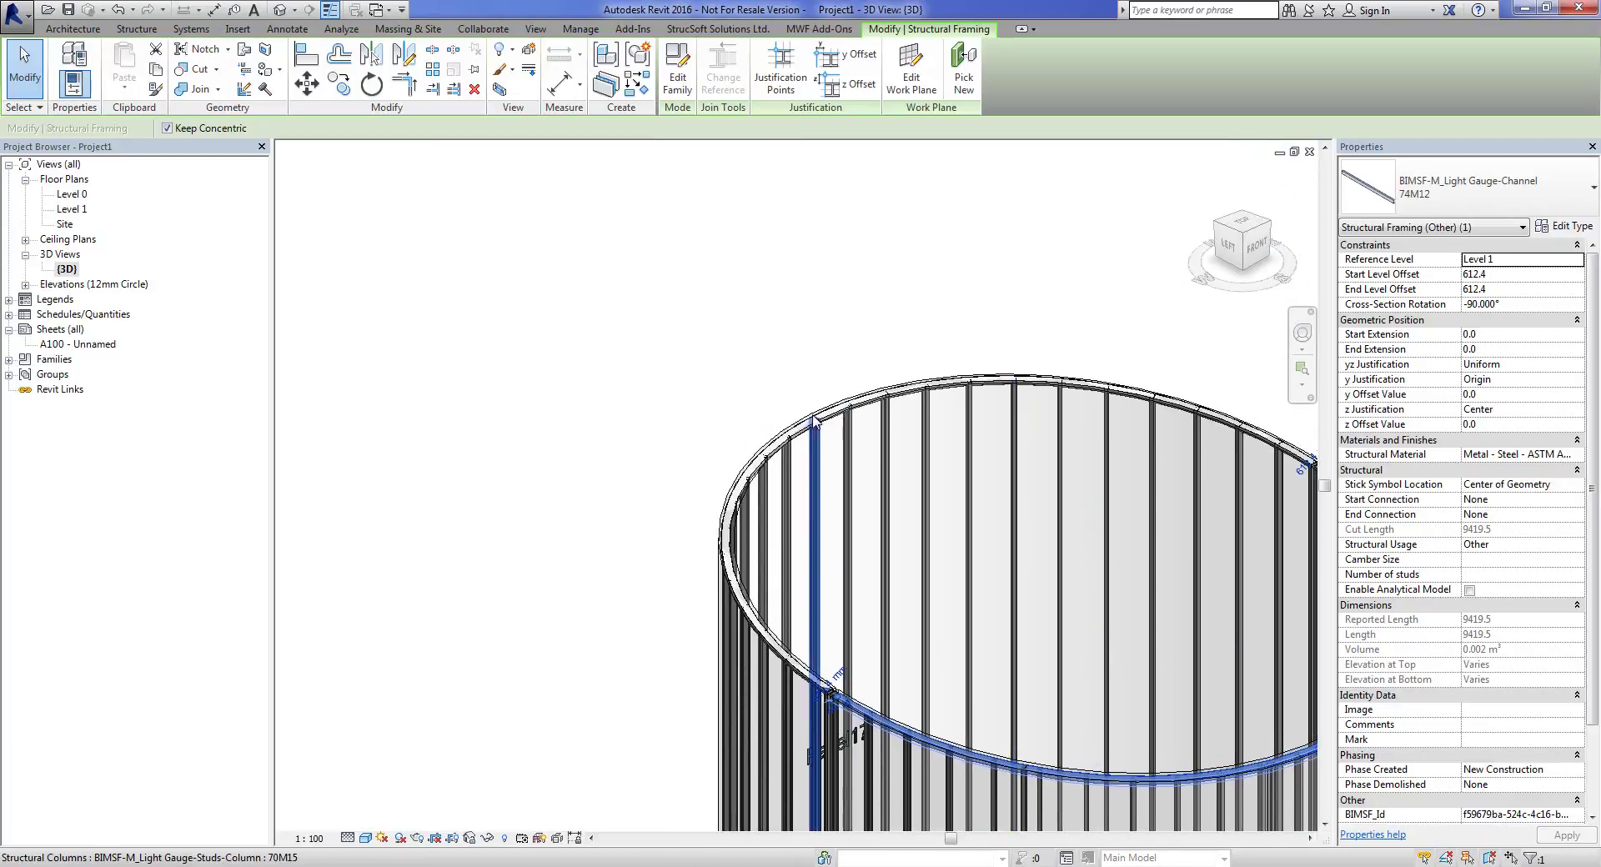
pyautogui.scroll(5, 819, 405)
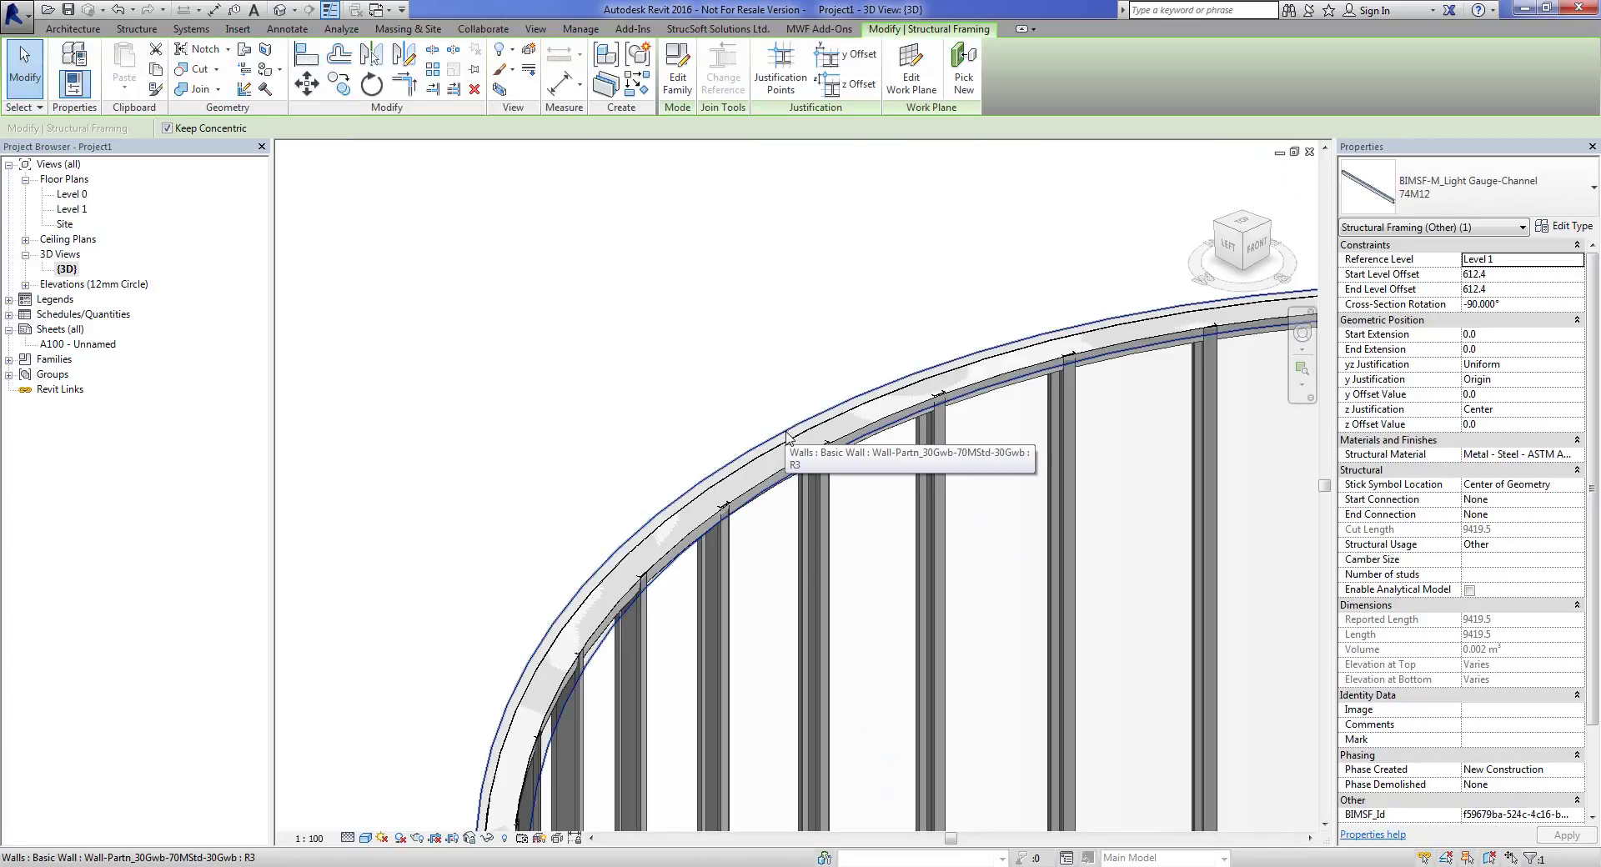
pyautogui.moveTo(1059, 552); pyautogui.dragTo(670, 380, button='middle')
pyautogui.scroll(-5, 672, 381)
pyautogui.keyDown('shift'); pyautogui.moveTo(957, 453); pyautogui.dragTo(783, 613, button='middle'); pyautogui.keyUp('shift')
pyautogui.moveTo(891, 466); pyautogui.dragTo(928, 710, button='middle')
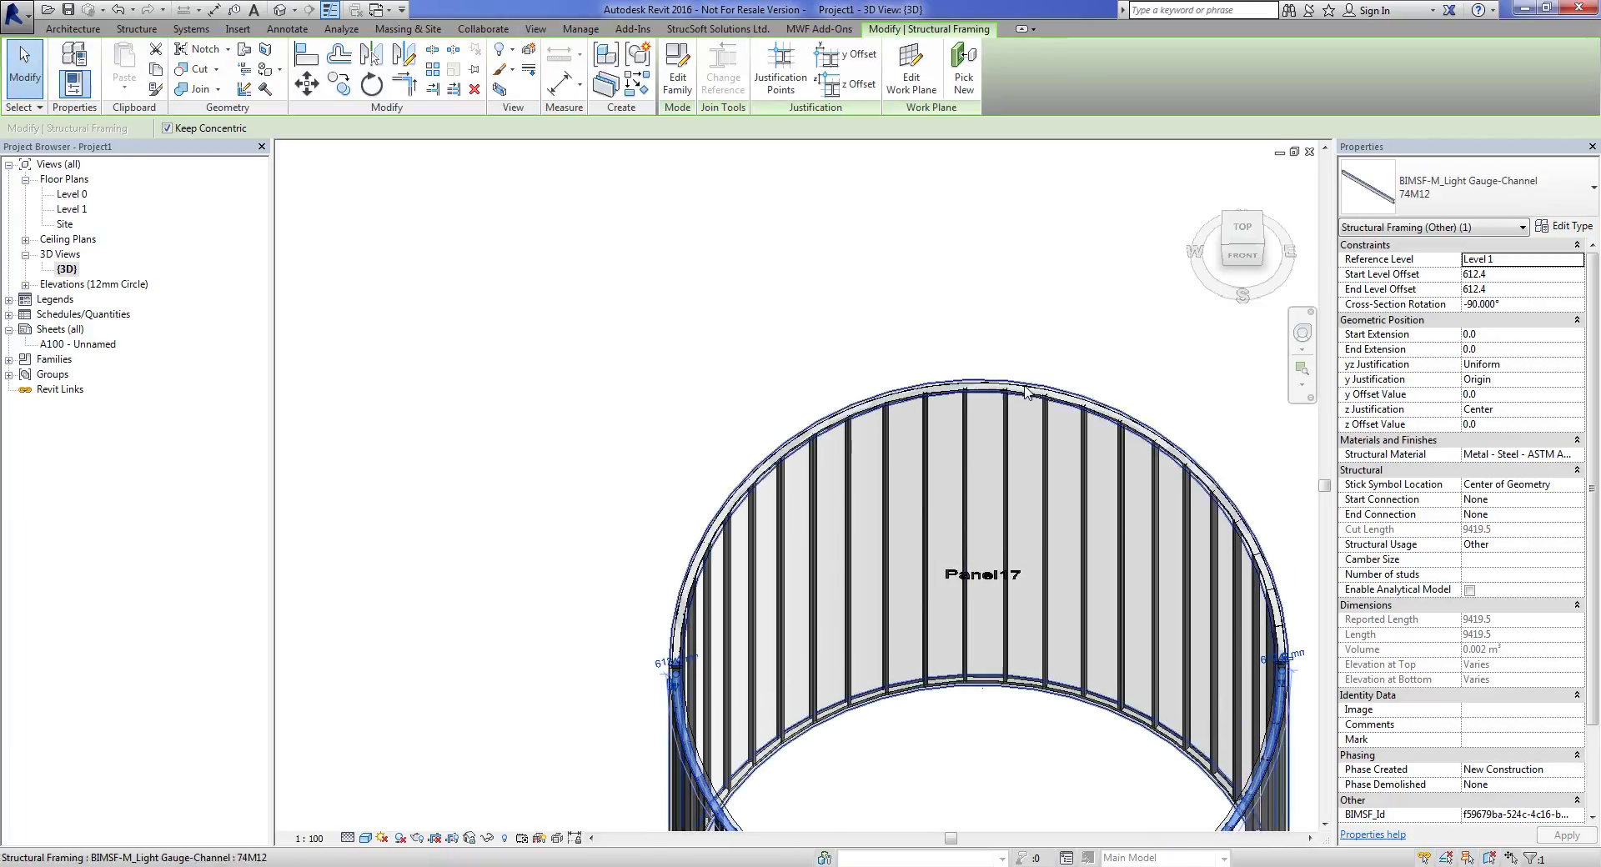
pyautogui.moveTo(991, 464); pyautogui.dragTo(758, 308, button='middle')
pyautogui.scroll(-1, 758, 307)
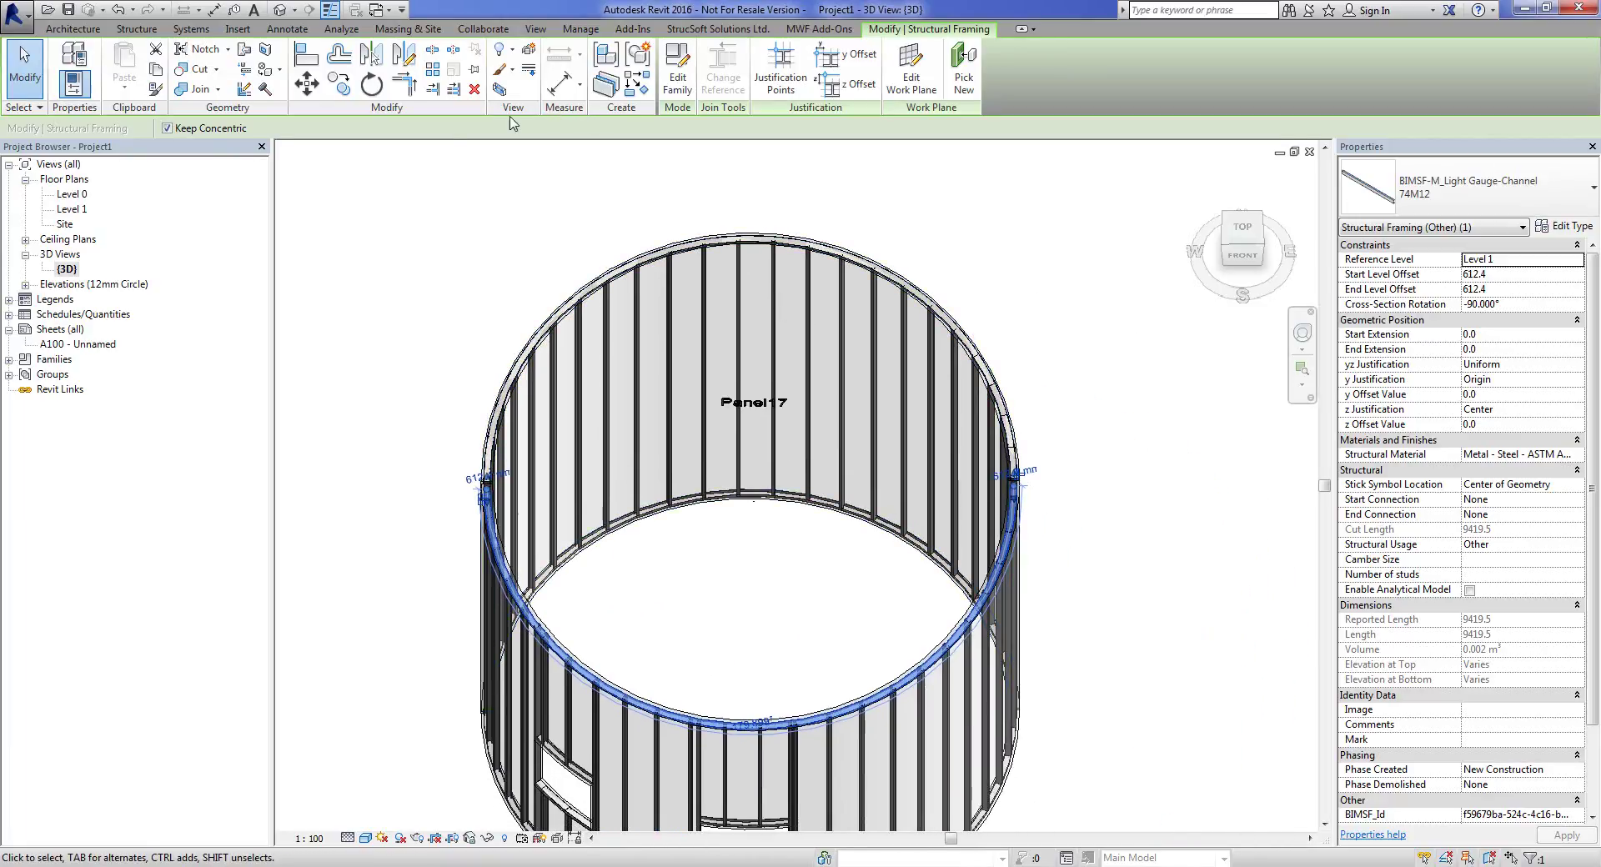
# Clear the track selection and review the complete framed cylinder from an angled front view.
pyautogui.keyDown('shift'); pyautogui.moveTo(543, 375); pyautogui.dragTo(717, 259, button='middle'); pyautogui.keyUp('shift')
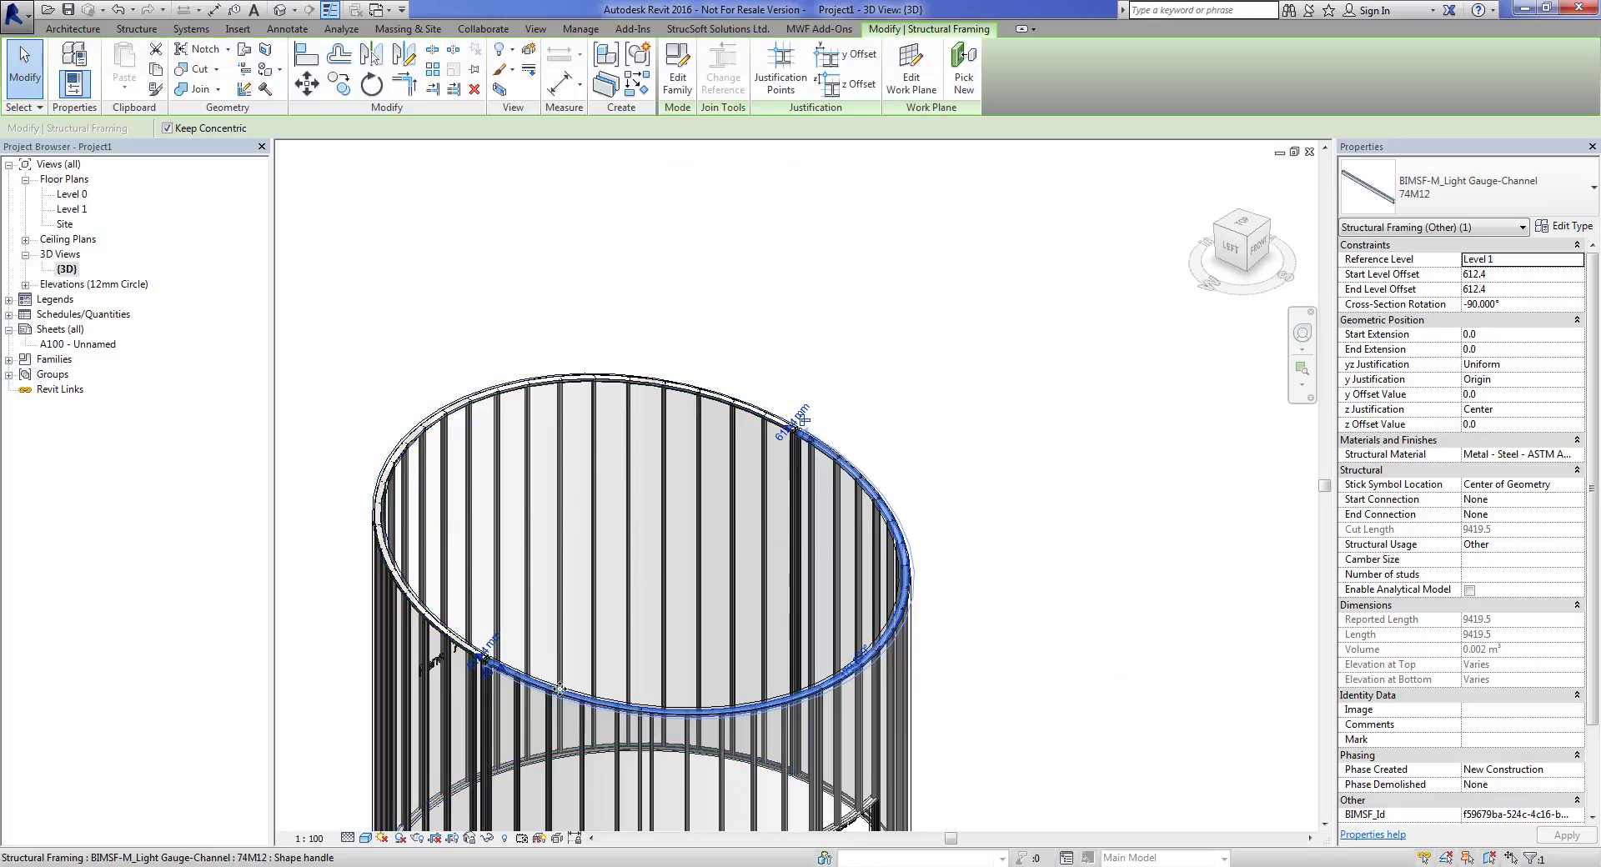
pyautogui.keyDown('shift'); pyautogui.moveTo(768, 518); pyautogui.dragTo(575, 524, button='middle'); pyautogui.keyUp('shift')
pyautogui.moveTo(581, 652); pyautogui.dragTo(852, 406, button='middle')
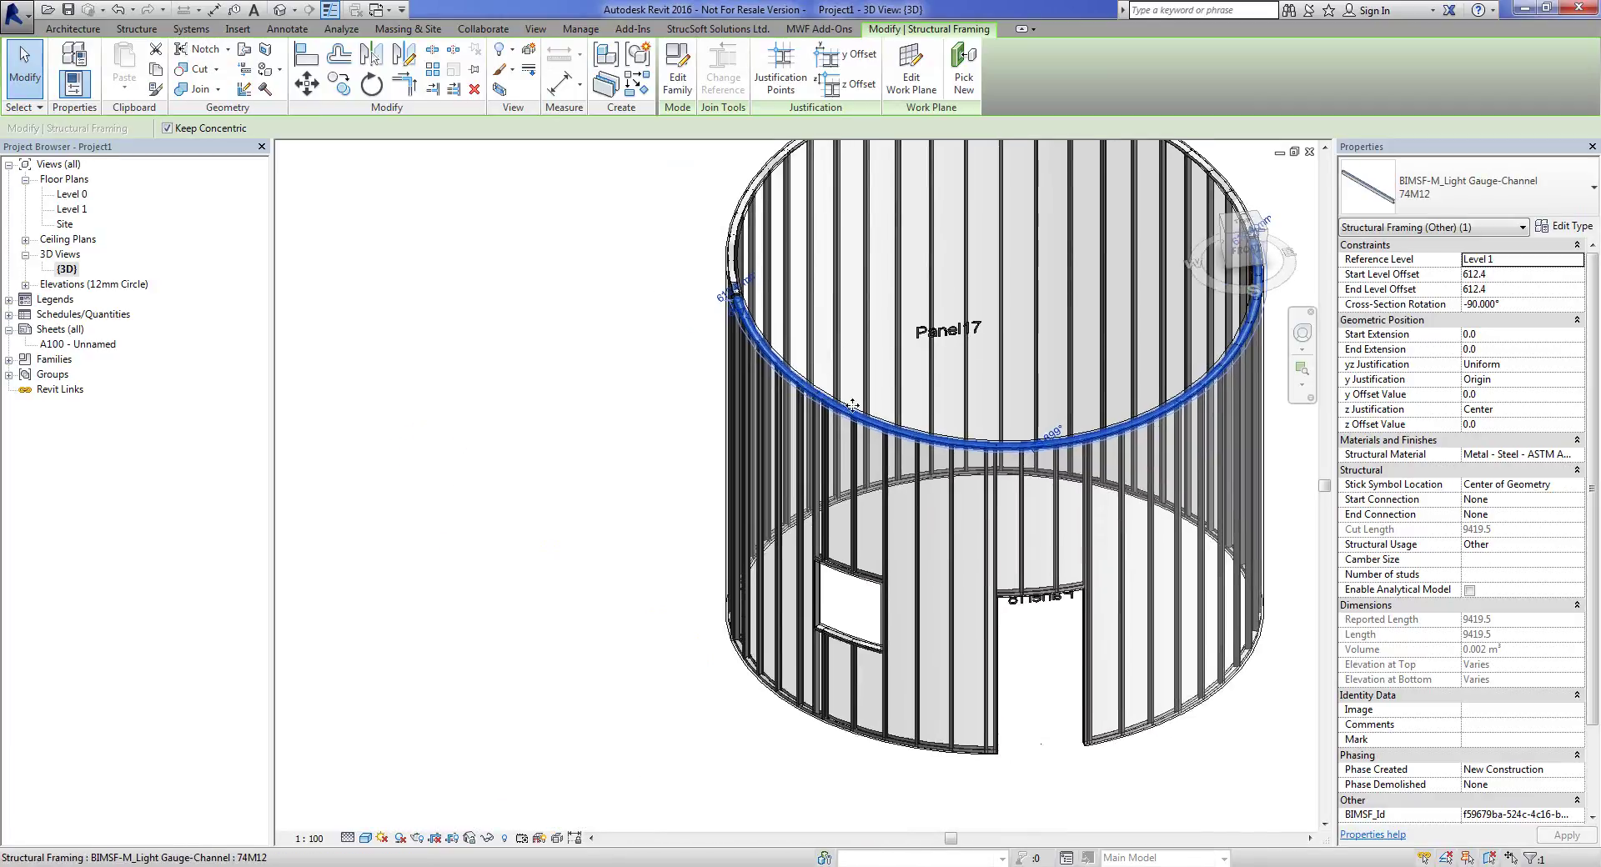
pyautogui.scroll(-2, 947, 408)
pyautogui.click(1161, 689)
pyautogui.keyDown('shift'); pyautogui.moveTo(1162, 689); pyautogui.dragTo(1232, 625, button='middle'); pyautogui.keyUp('shift')
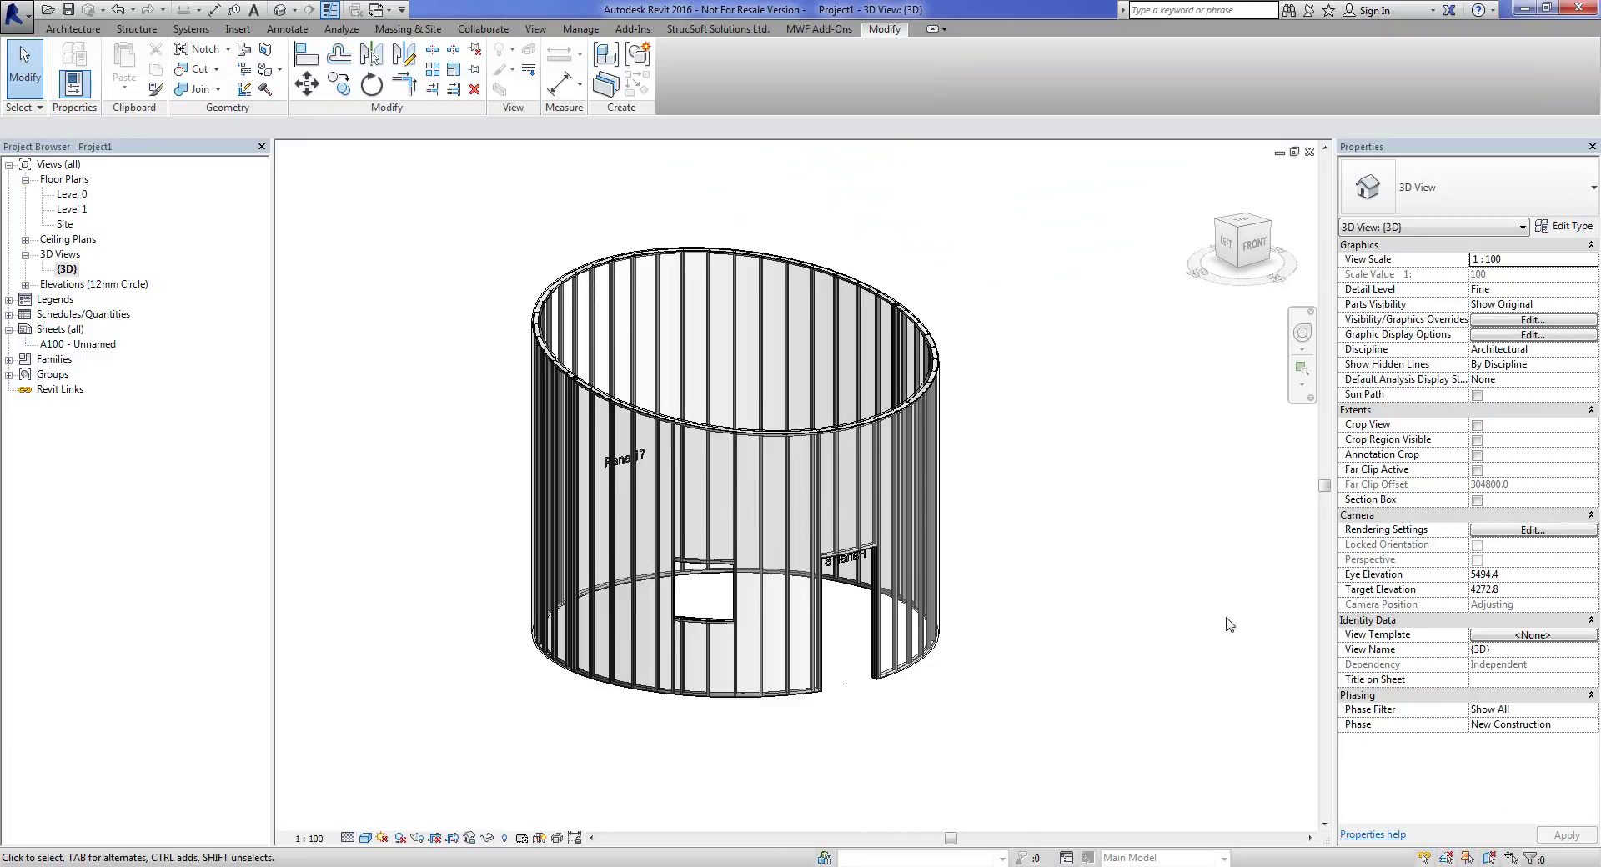